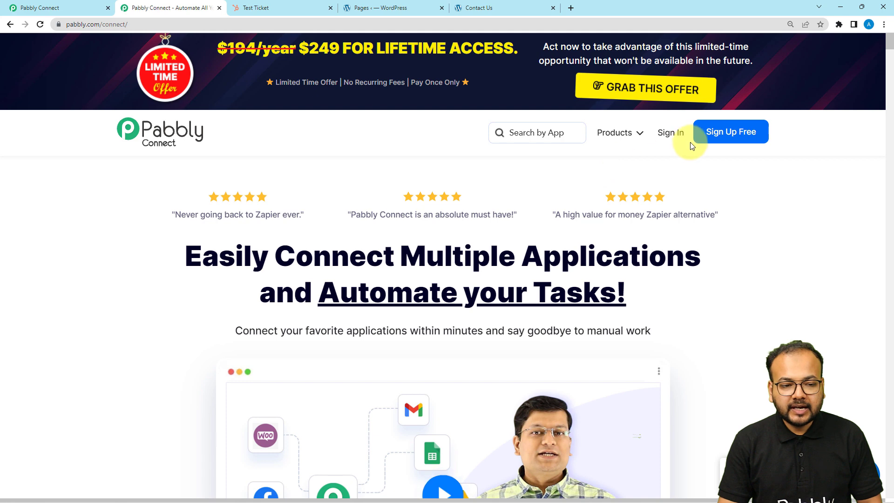
- Create a new Pabbly Connect workflow named "Create Tickets Associated with Contact in HubSpot"
left_click(37, 8)
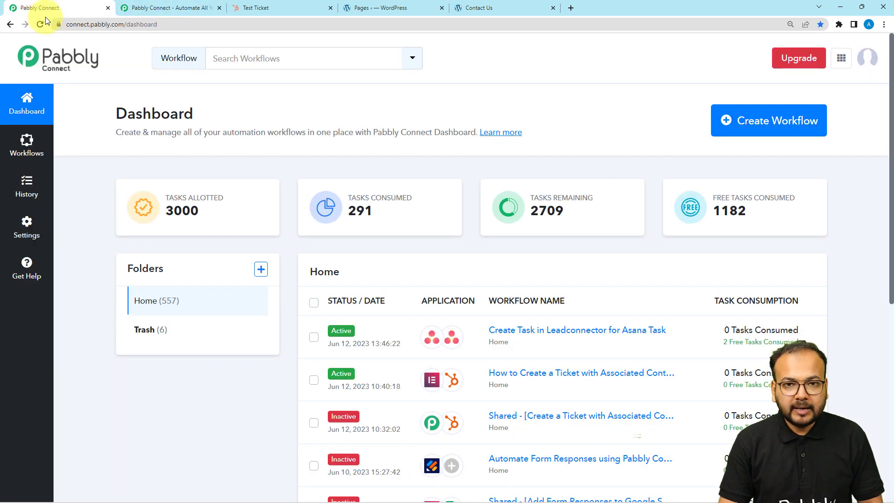
left_click(756, 120)
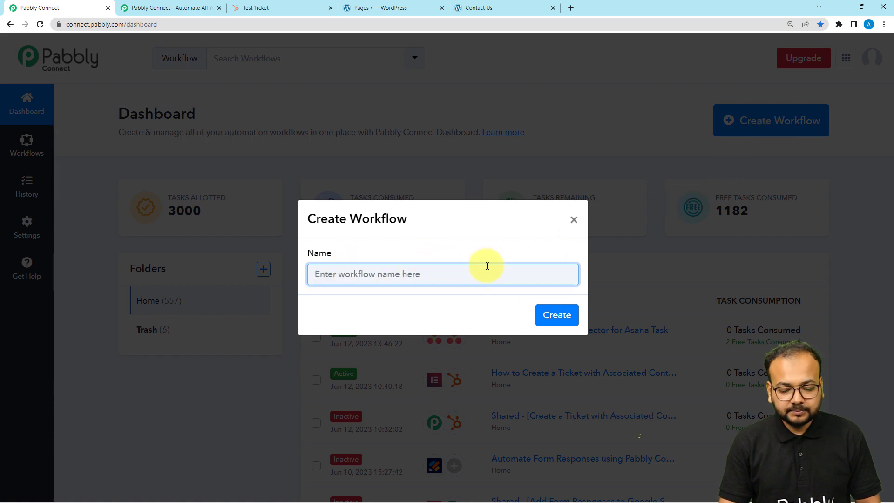
type("Create Tickets Associated with Contact in HubSpot")
left_click(340, 329)
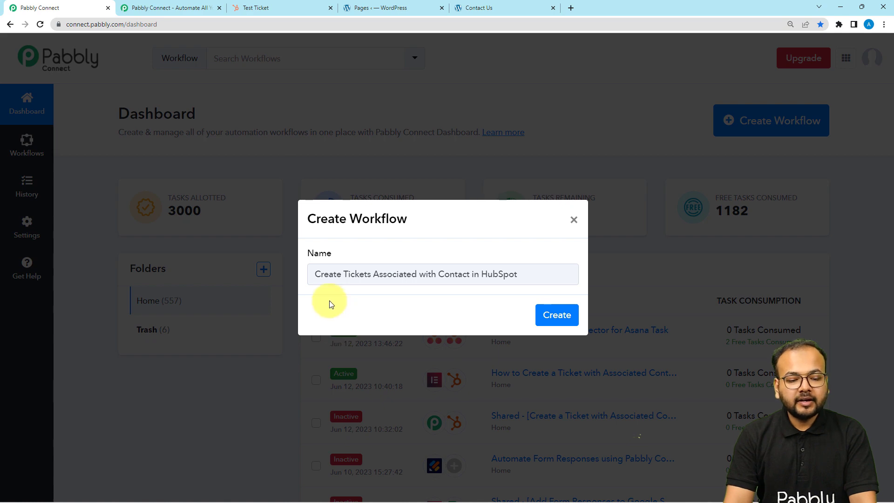
left_click(544, 315)
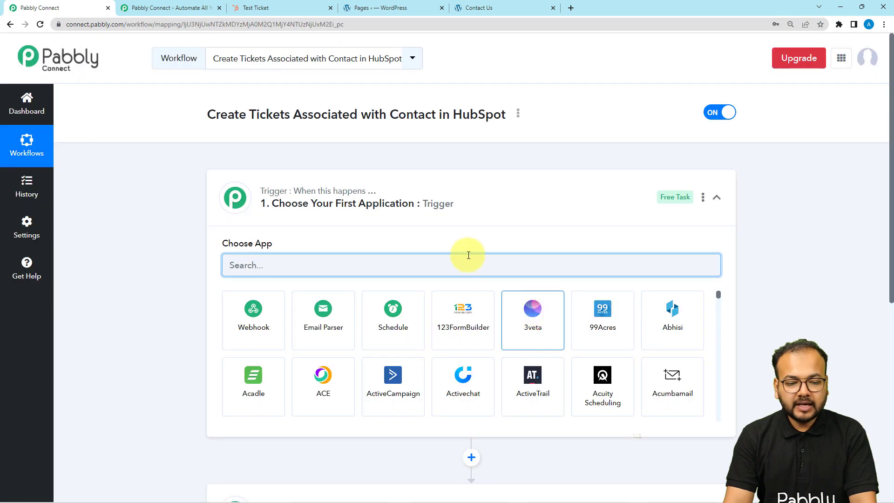
- Set the workflow's trigger application to Elementor and its trigger event to New Form Submission
left_click(425, 191)
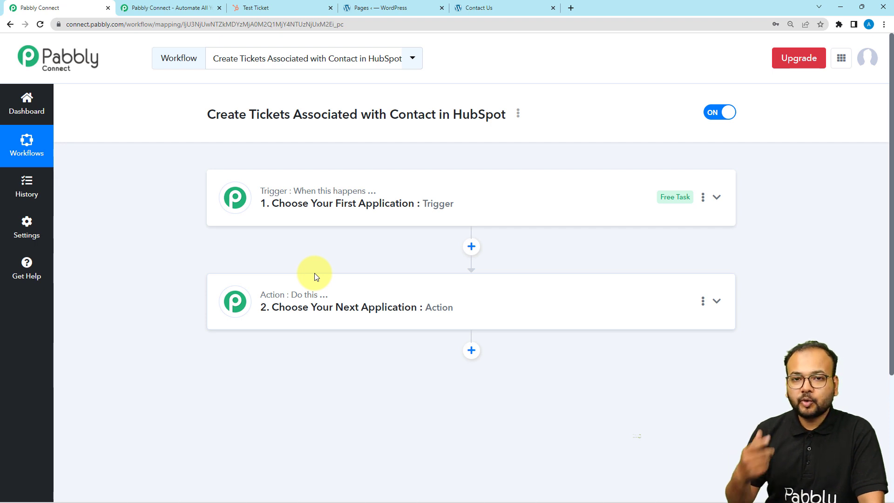
left_click(360, 219)
scroll(360, 217, "down", 1)
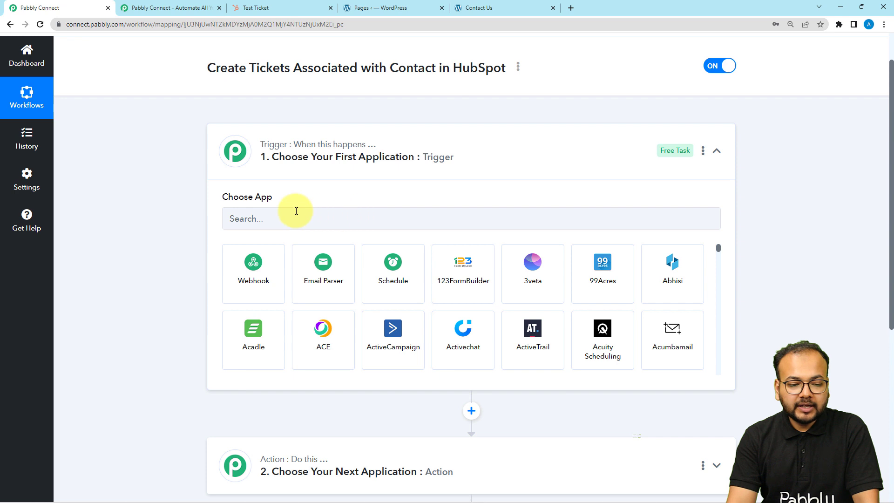
left_click(383, 224)
type("ele")
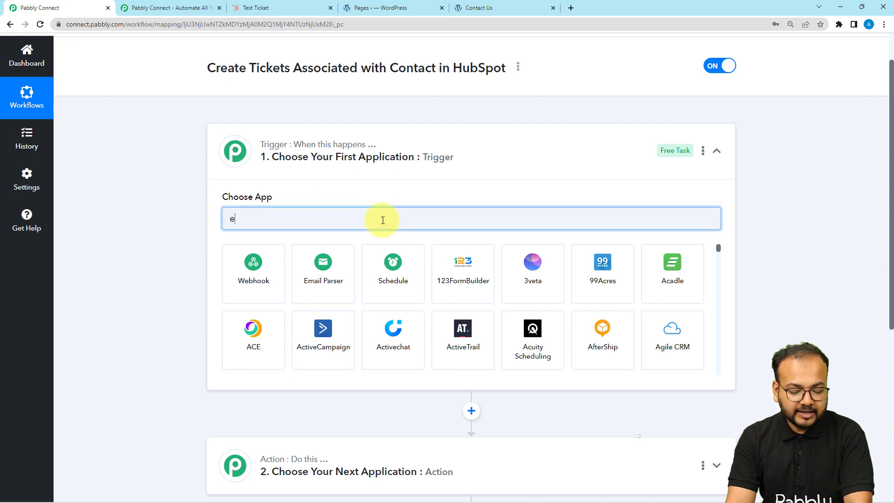
left_click(235, 272)
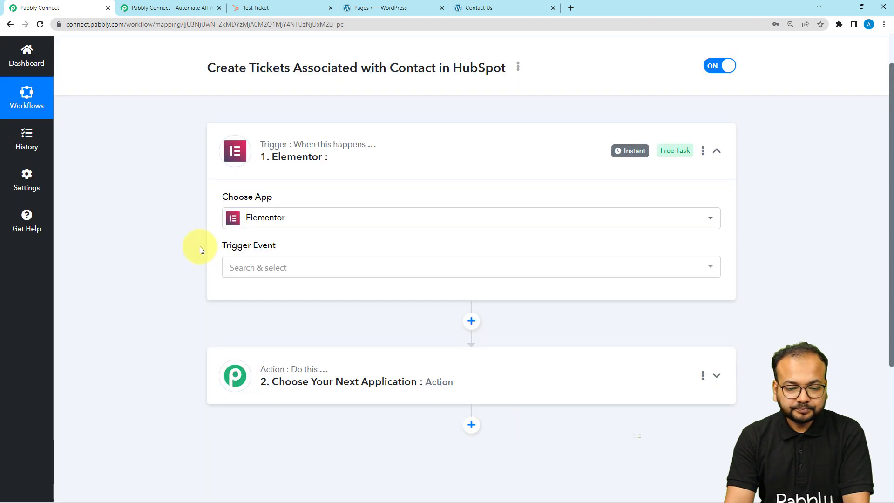
scroll(224, 224, "down", 2)
left_click(265, 181)
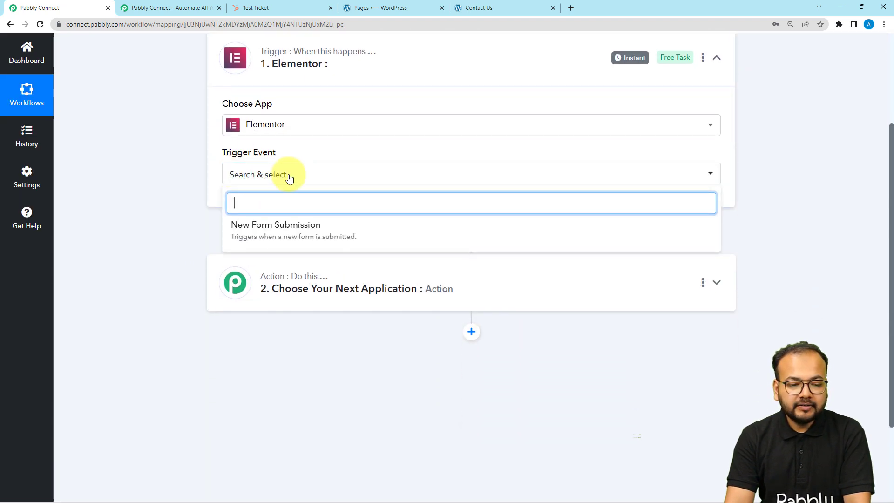
left_click(249, 230)
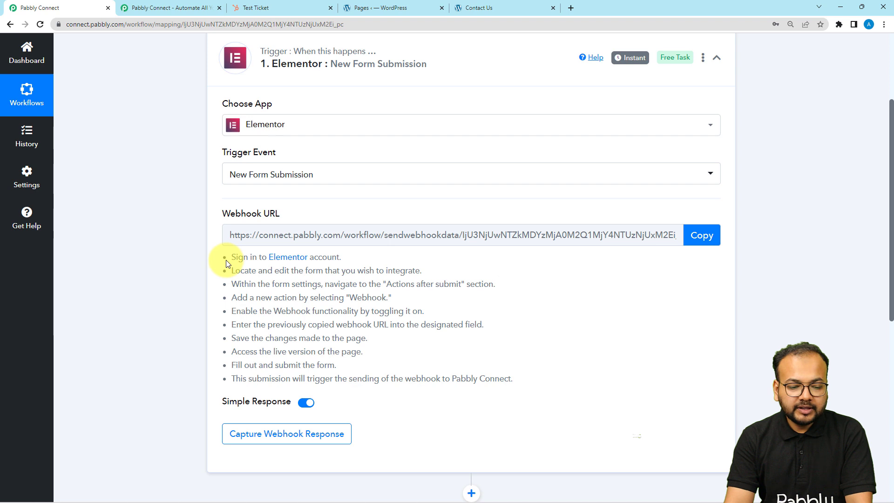
- Open the Contact Us page from the WordPress site in the Elementor editor and select its multi-step form for editing
left_click_drag(225, 264, 513, 391)
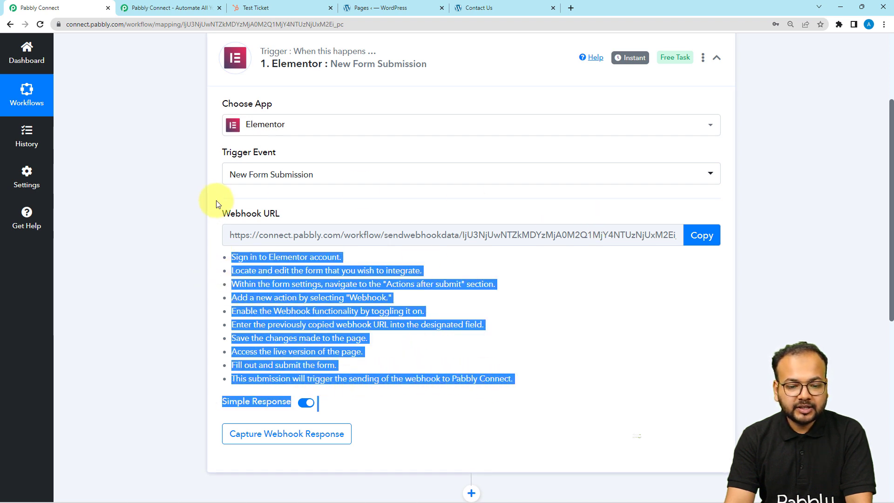
scroll(151, 274, "down", 1)
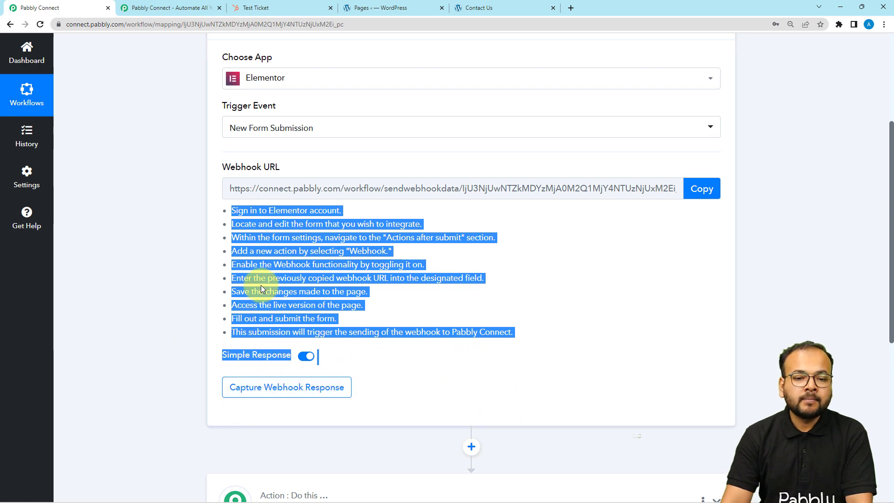
left_click(367, 9)
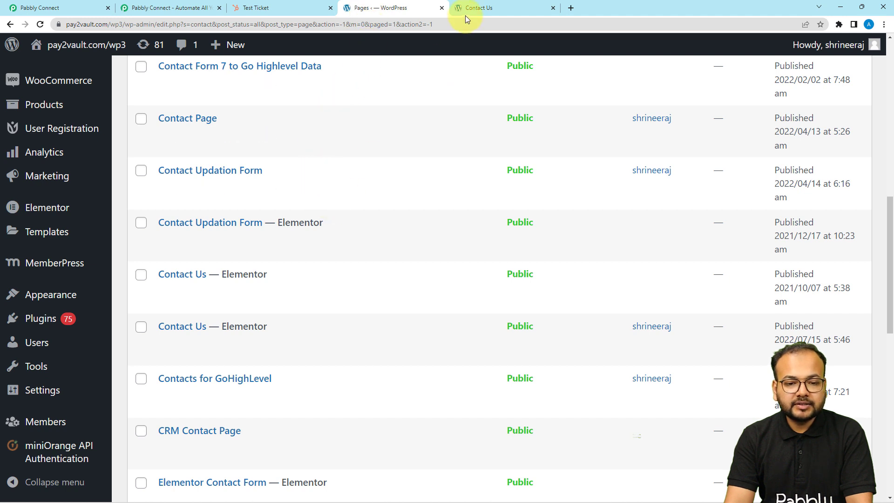
left_click(475, 8)
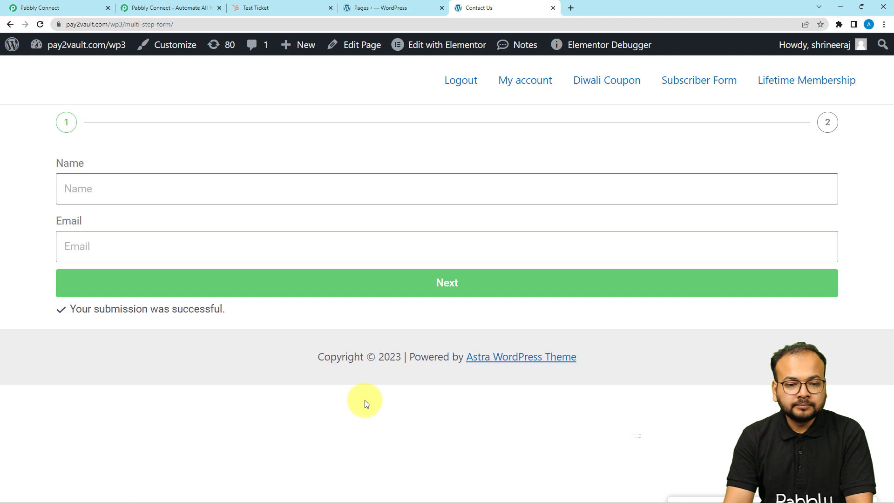
left_click(413, 44)
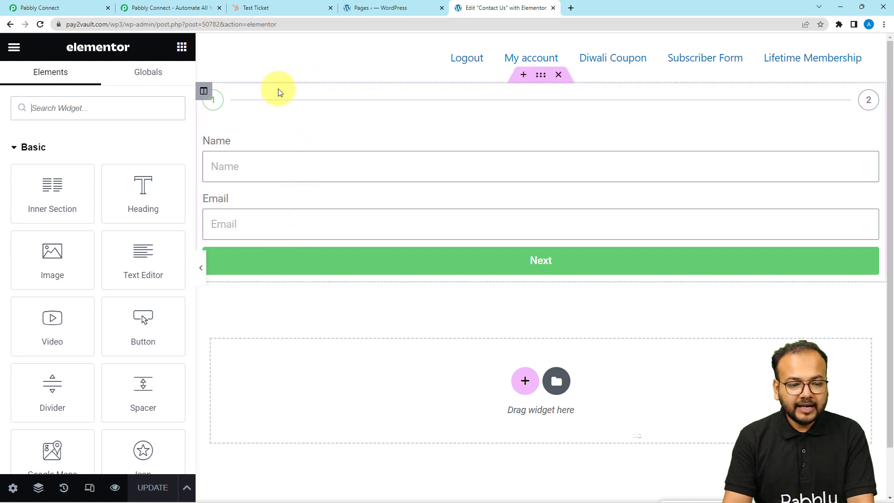
left_click(275, 118)
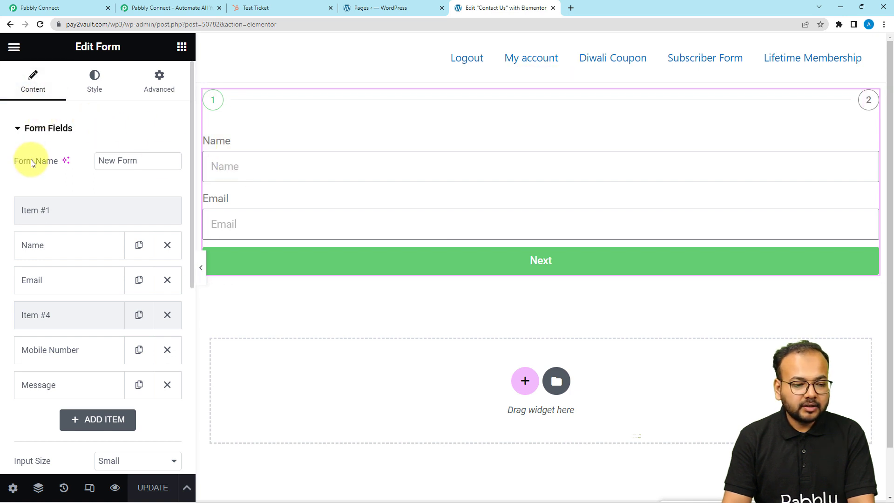
- Remove the form's existing Webhook action after submit and add the Webhook action again
scroll(31, 159, "down", 7)
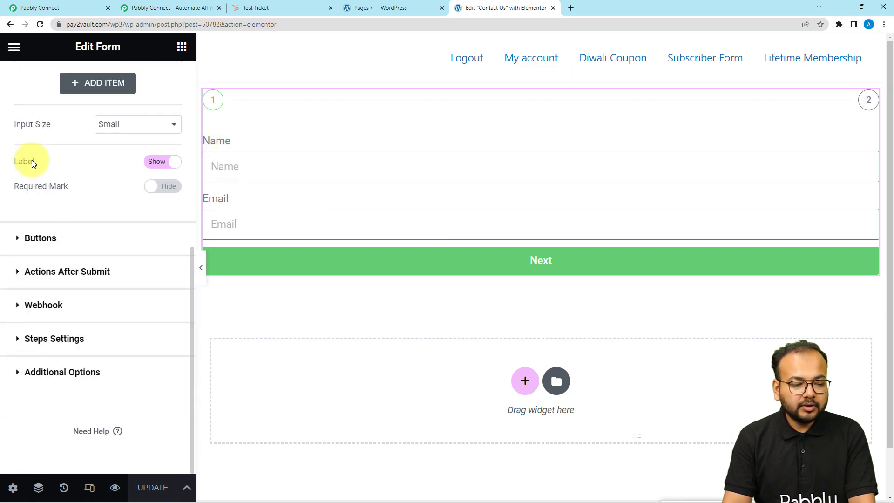
left_click(36, 275)
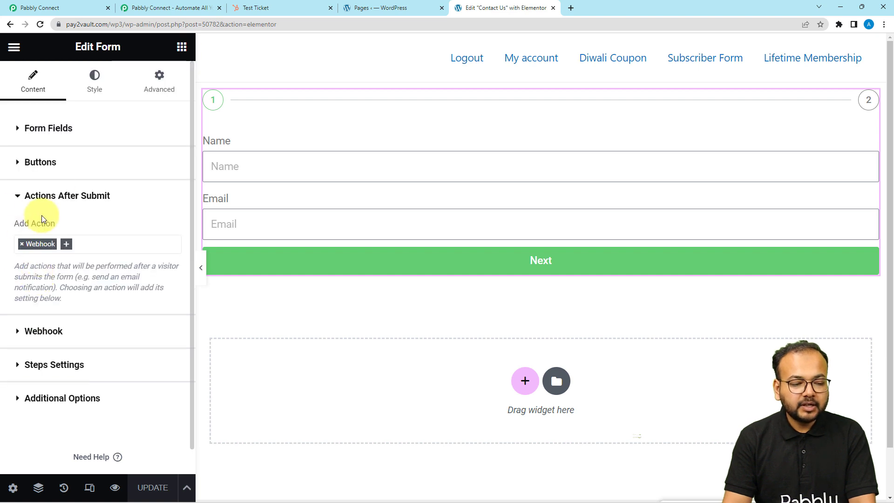
left_click(22, 244)
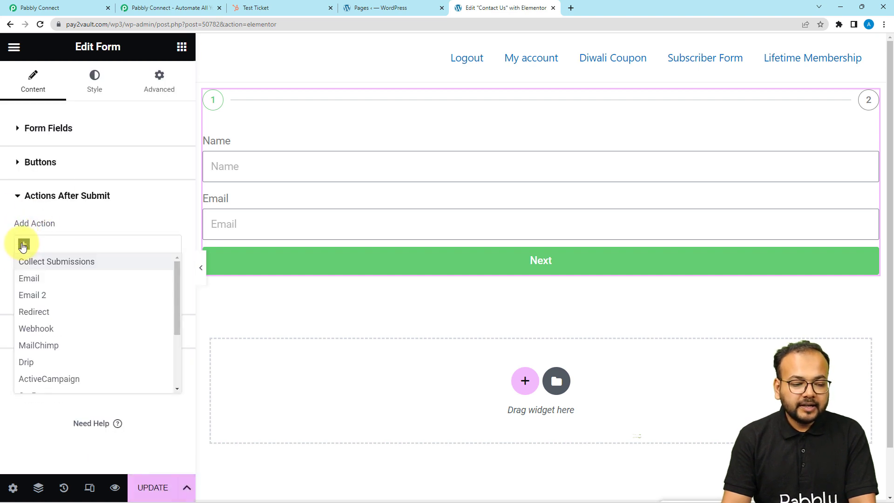
left_click(36, 328)
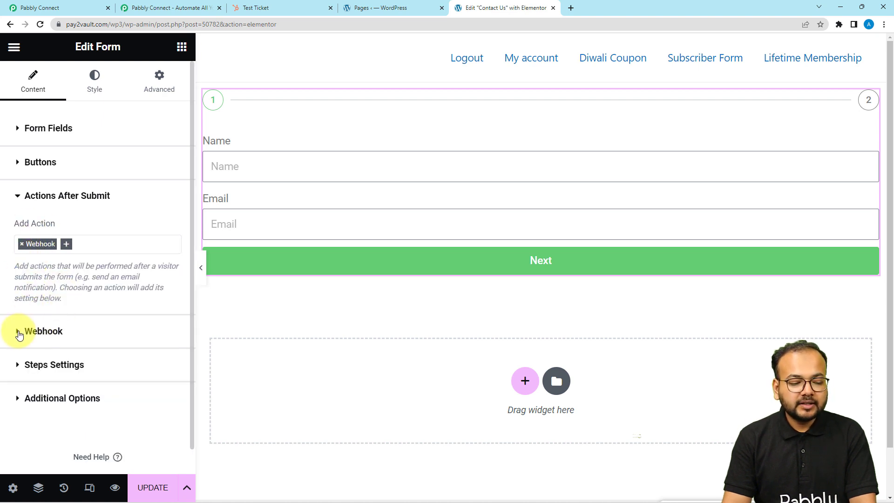
- Copy the trigger's webhook URL from Pabbly Connect and paste it into the Elementor form's Webhook URL setting
left_click(53, 336)
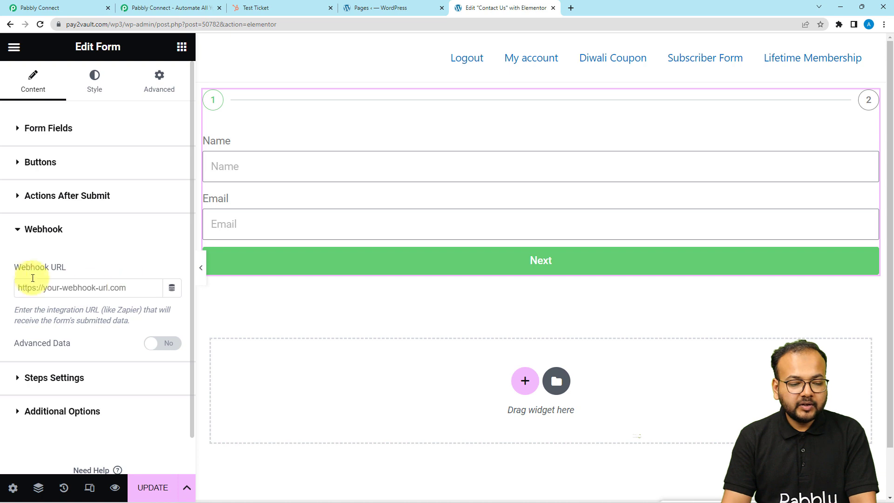
left_click(82, 10)
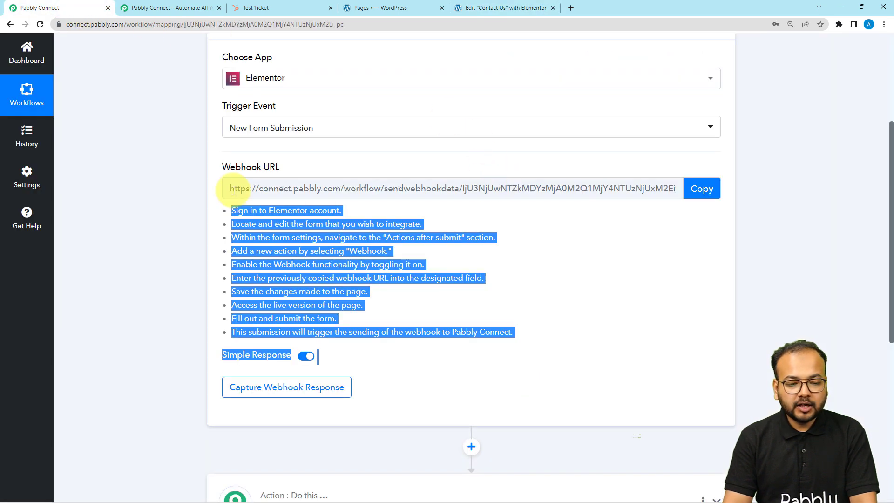
left_click(701, 190)
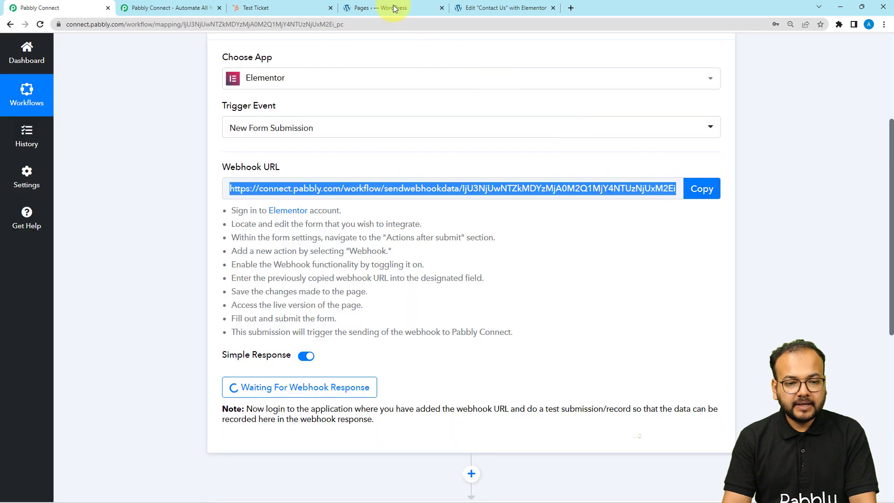
left_click(390, 8)
left_click(460, 5)
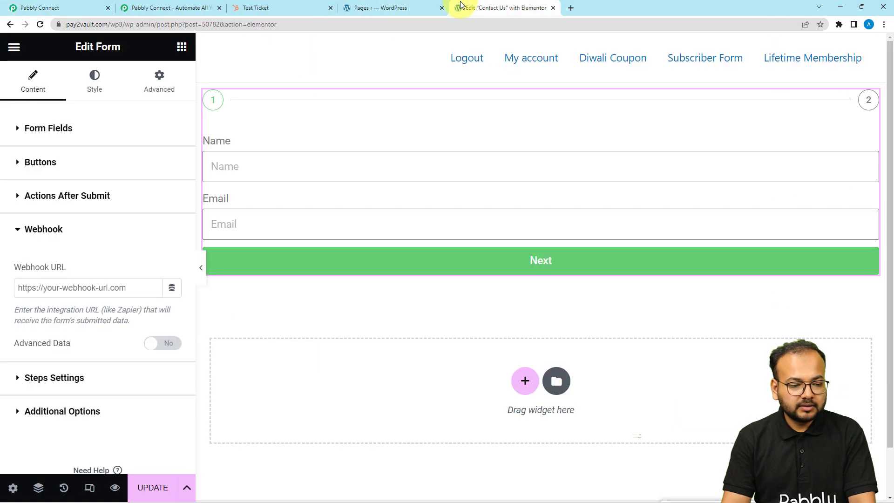
right_click(31, 287)
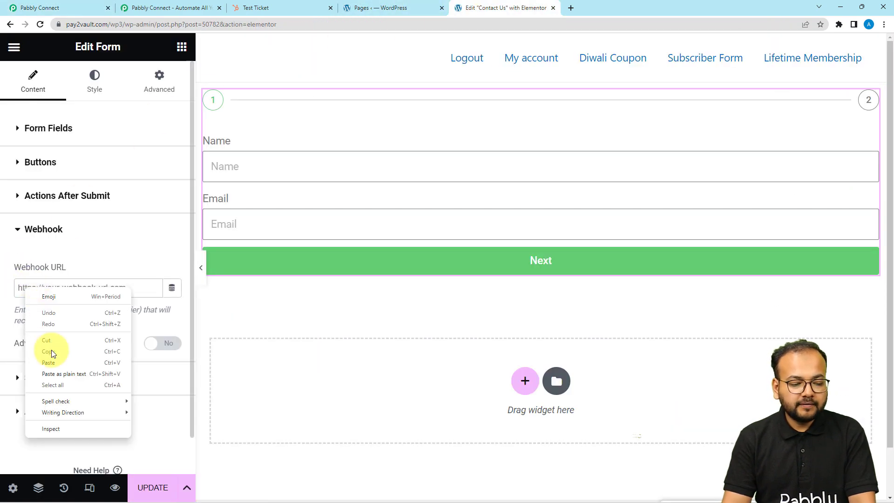
left_click(50, 363)
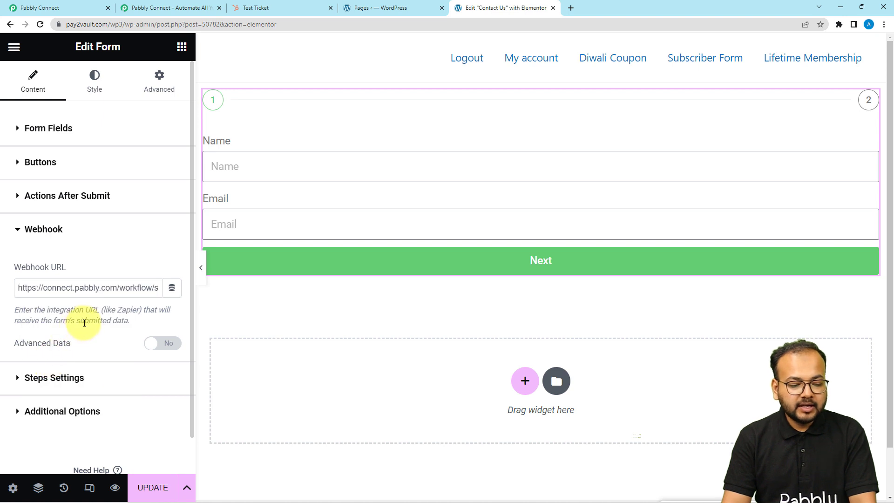
- Update the Contact Us page with the form changes and view the live page
left_click(154, 488)
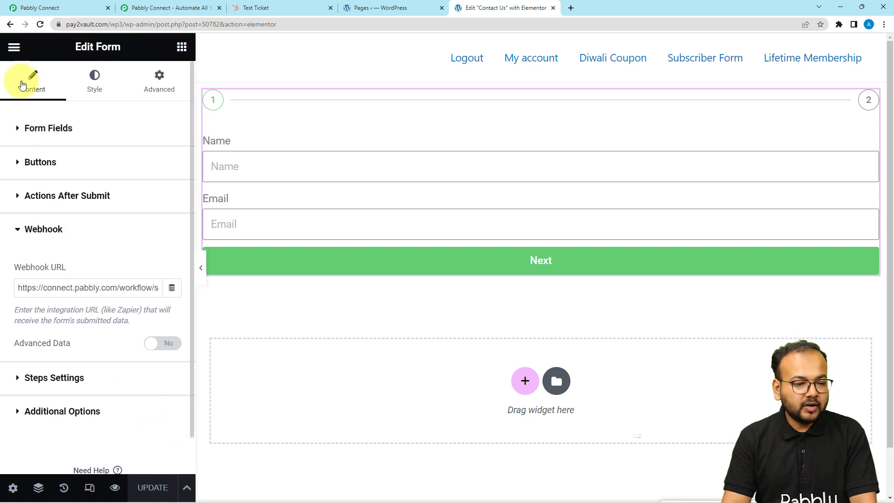
left_click(17, 47)
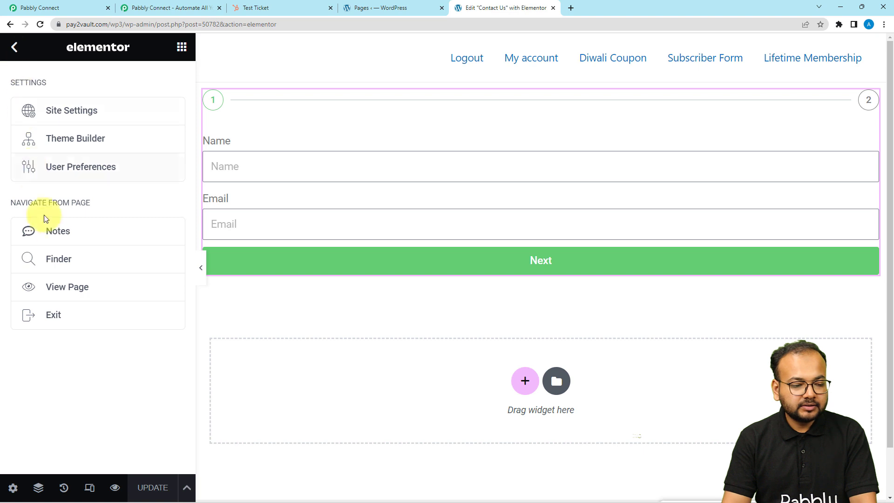
left_click(49, 289)
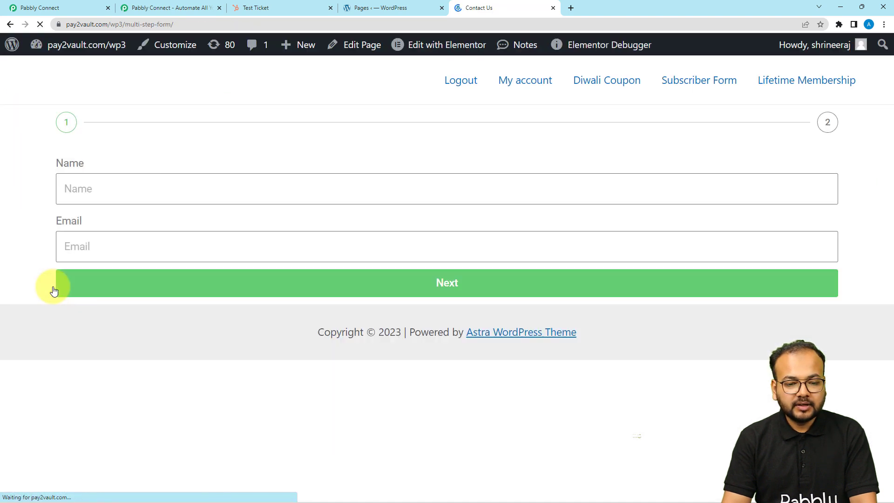
- Check the Elementor trigger's webhook status and its test submission note in Pabbly Connect
left_click(58, 9)
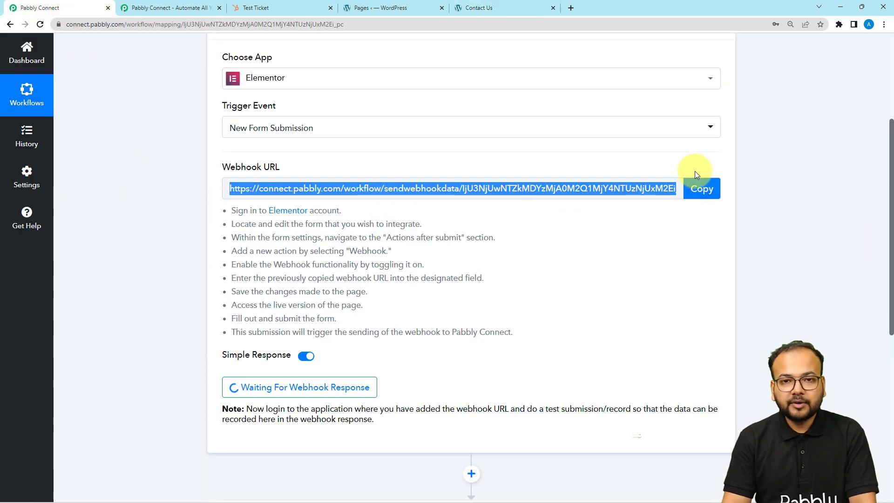
scroll(466, 242, "down", 2)
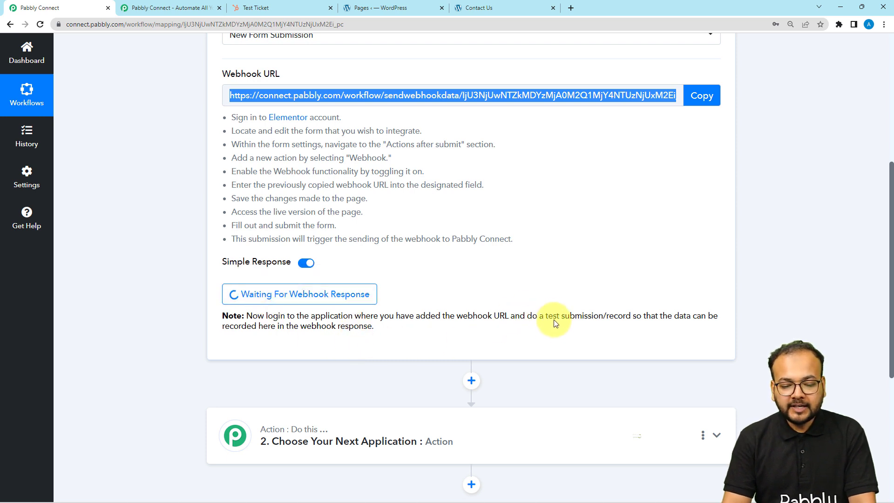
left_click_drag(561, 317, 593, 317)
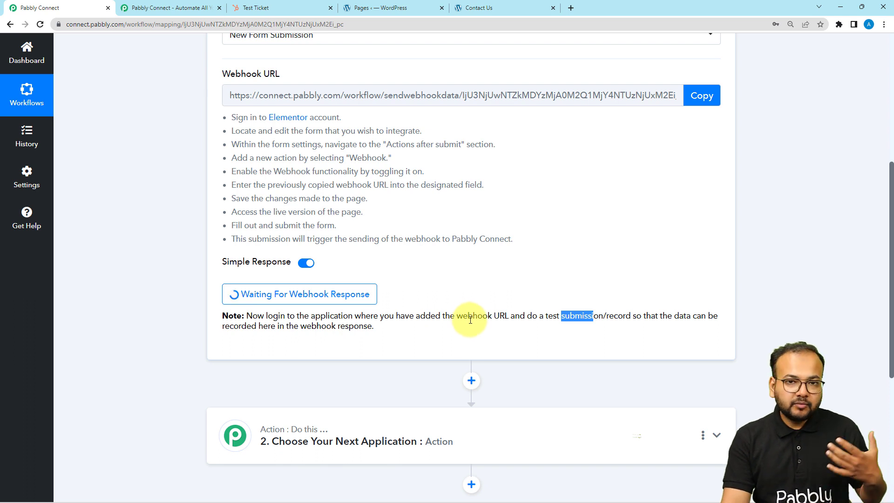
- On the live Contact Us form, enter "test name" and the test email address, and continue to the second page
left_click(475, 7)
left_click(252, 188)
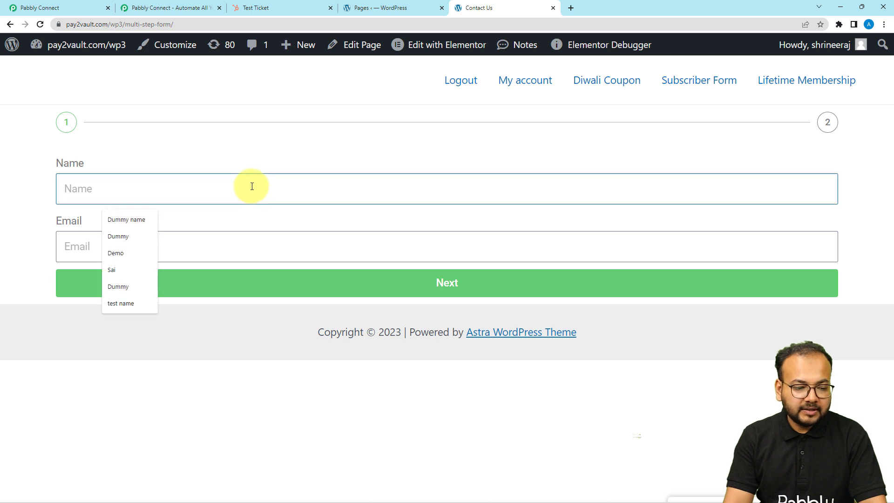
left_click(128, 304)
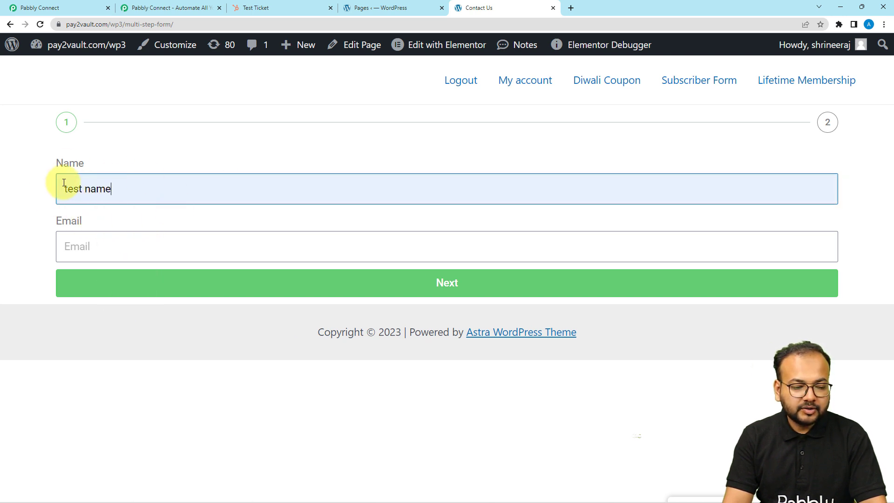
left_click(83, 242)
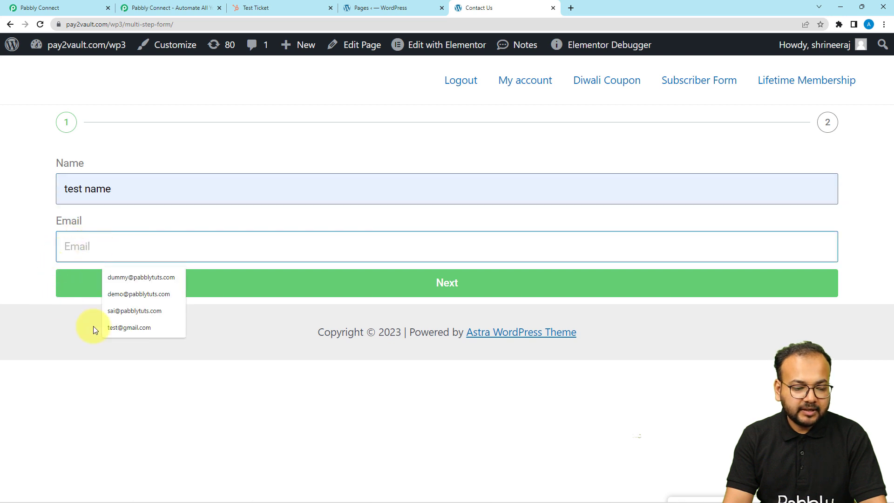
left_click(128, 327)
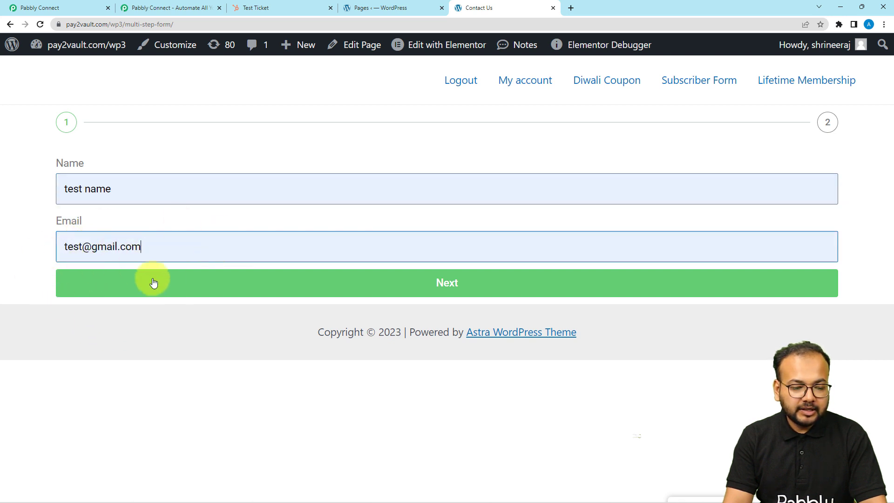
left_click(162, 299)
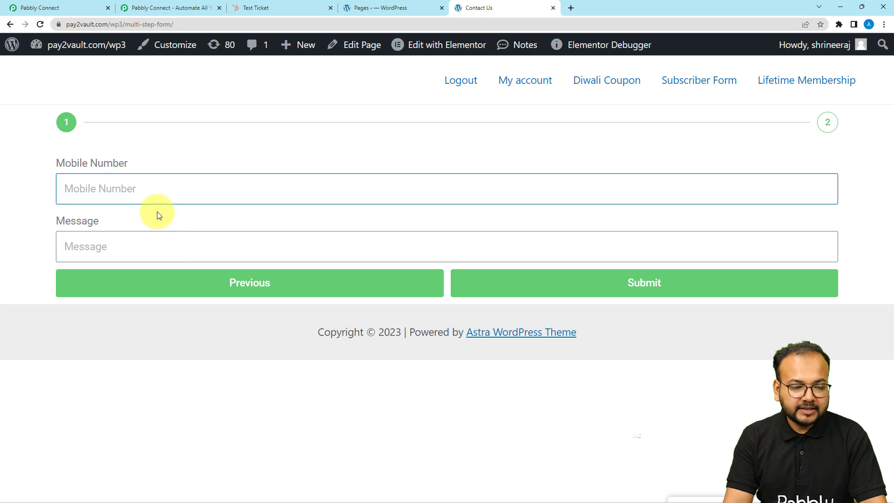
- Fill in the mobile number, enter "Test message" as the message, and submit the form
left_click(151, 189)
left_click(118, 237)
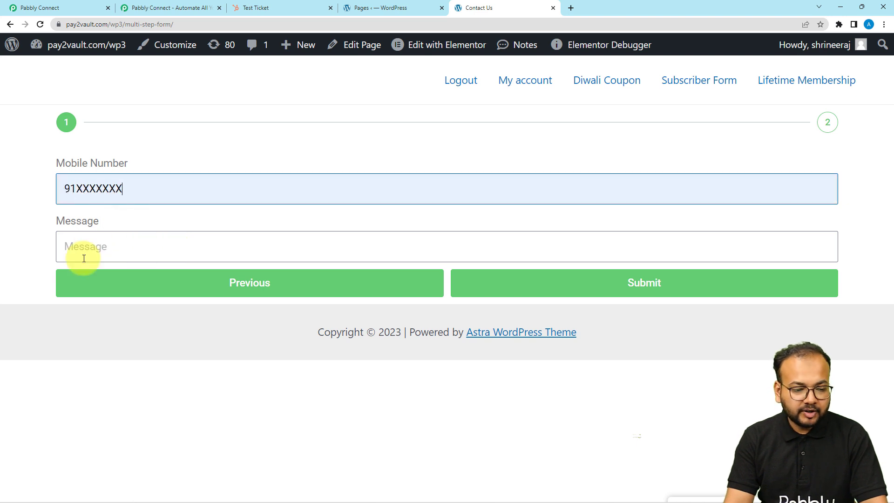
left_click(88, 247)
left_click(113, 293)
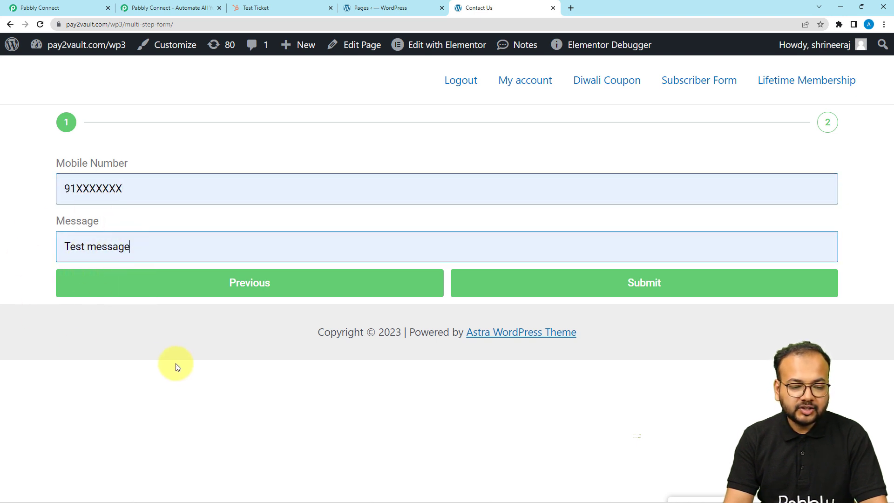
left_click(655, 289)
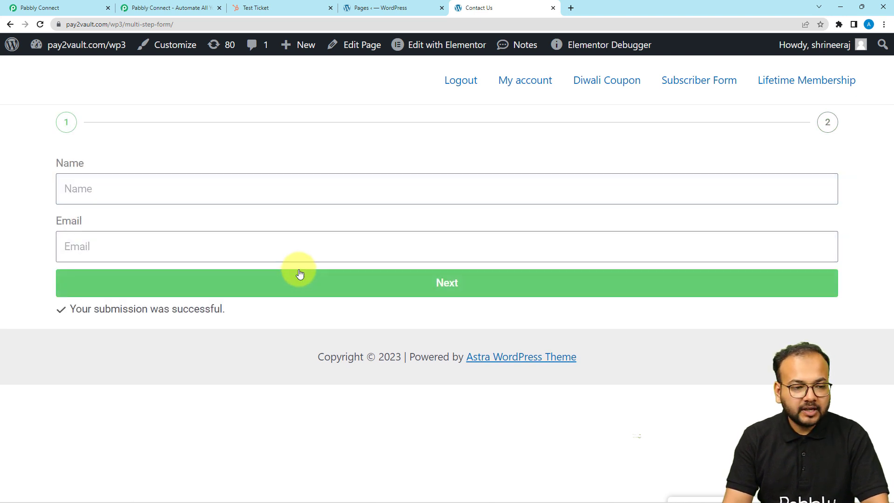
- Review the form submission data captured by the Elementor trigger in Pabbly Connect
left_click(81, 7)
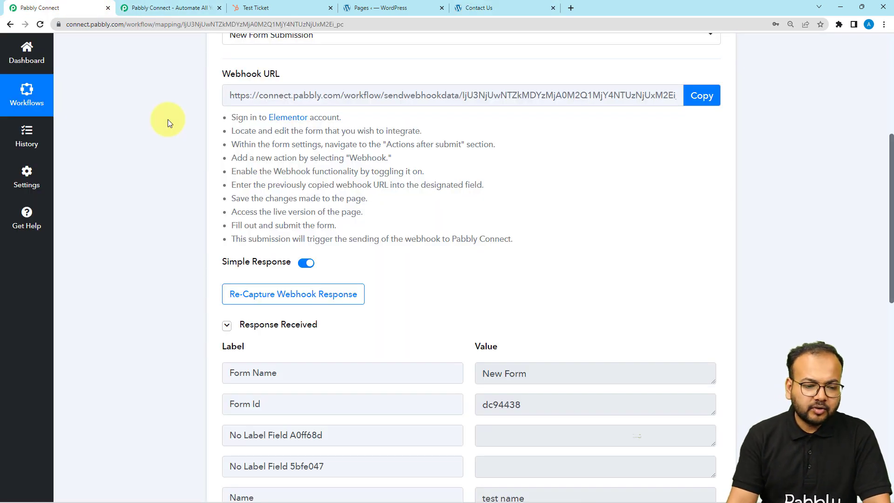
scroll(167, 120, "down", 4)
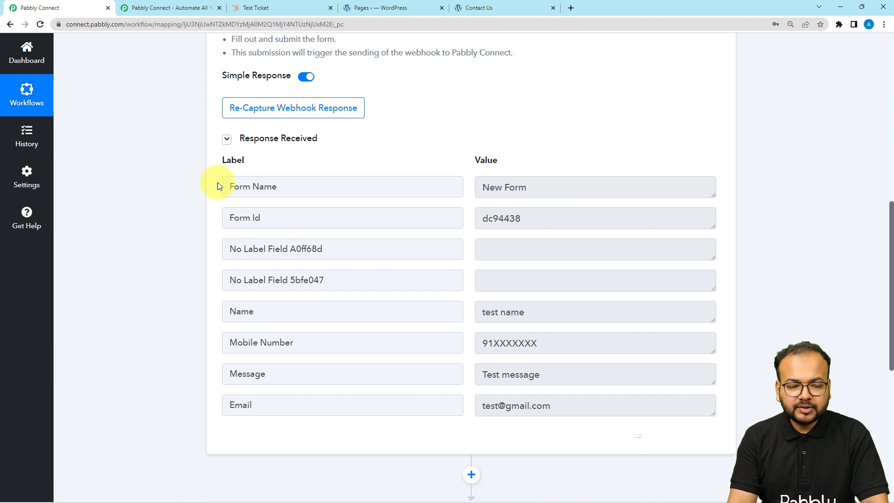
left_click(529, 319)
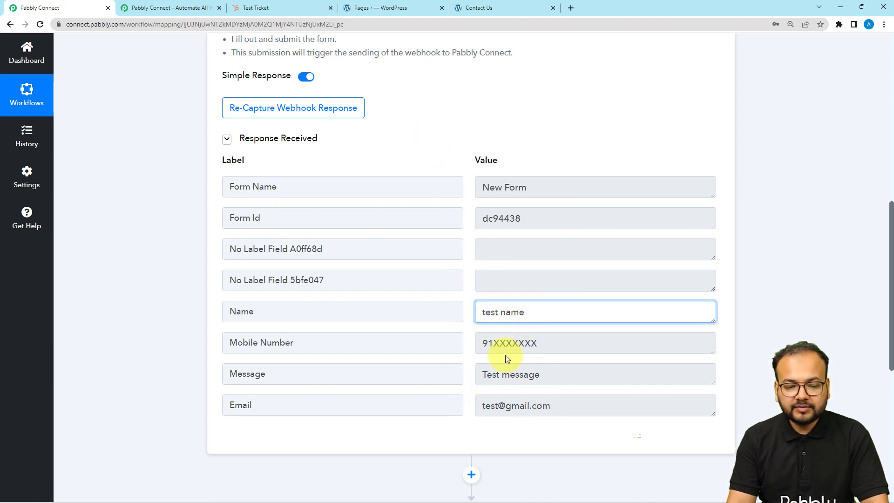
- Set the workflow's second step to HubSpot CRM with the Create a Contact action event
scroll(127, 285, "down", 8)
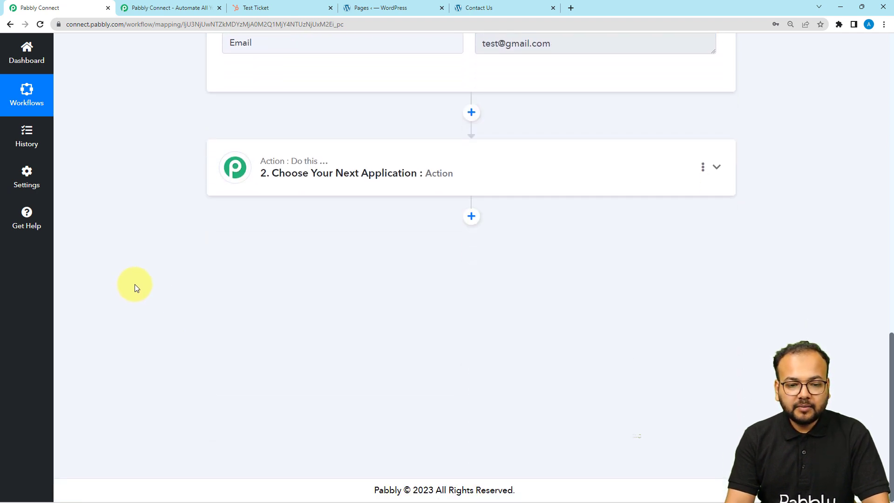
left_click(380, 186)
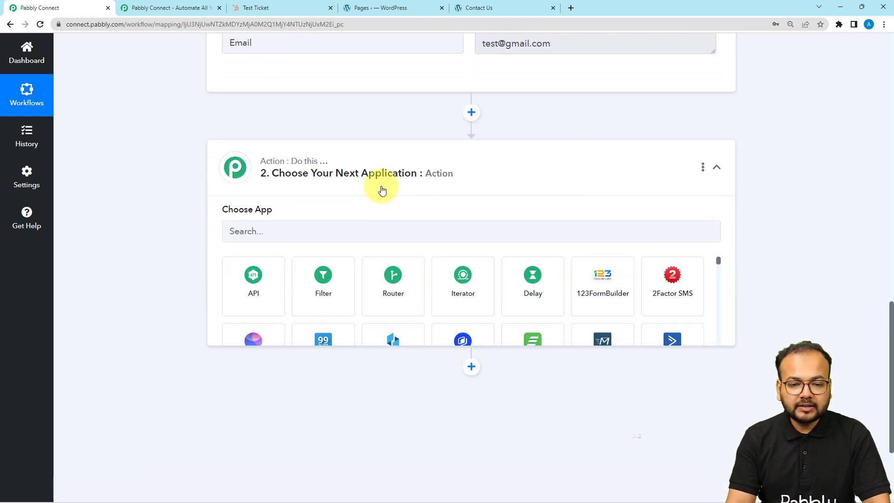
left_click(303, 233)
type("hub")
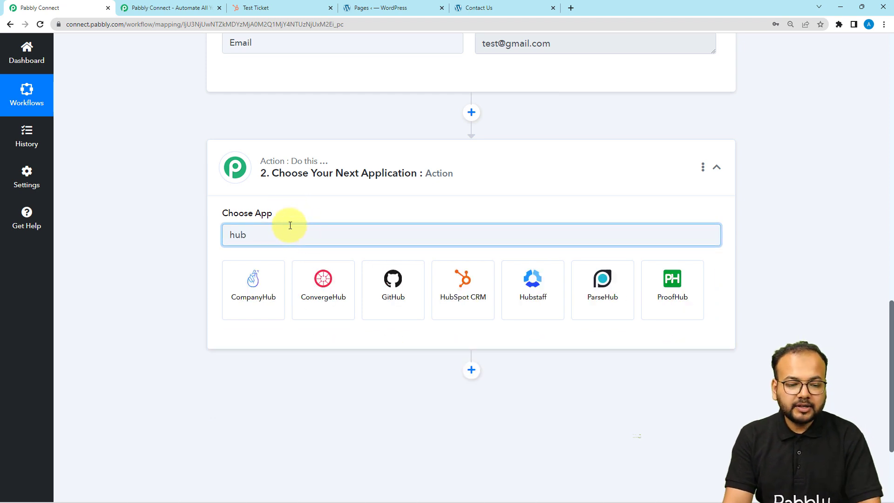
left_click(451, 305)
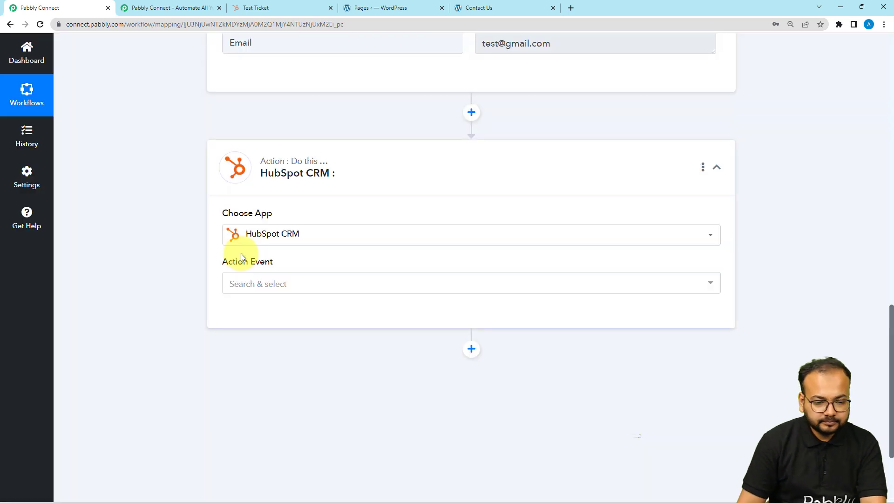
left_click(249, 296)
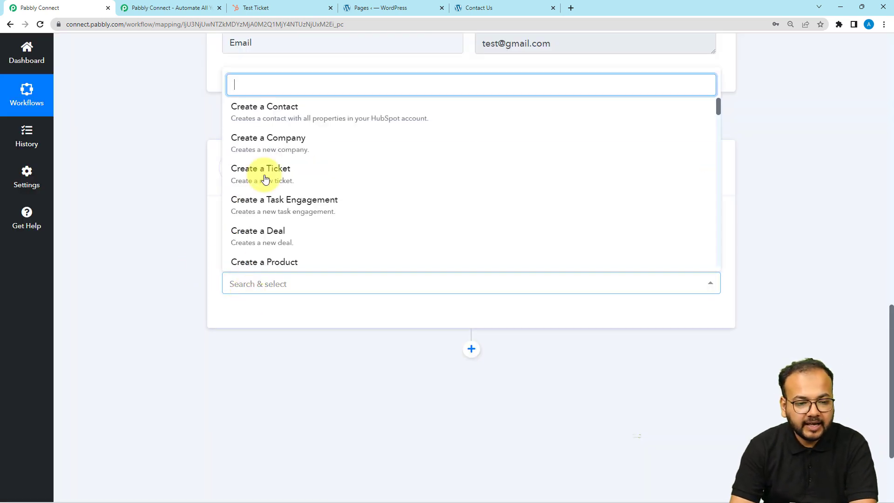
left_click(260, 122)
- Start a new HubSpot CRM connection for the action and bring up the account choice in the HubSpot authorization window
left_click(247, 311)
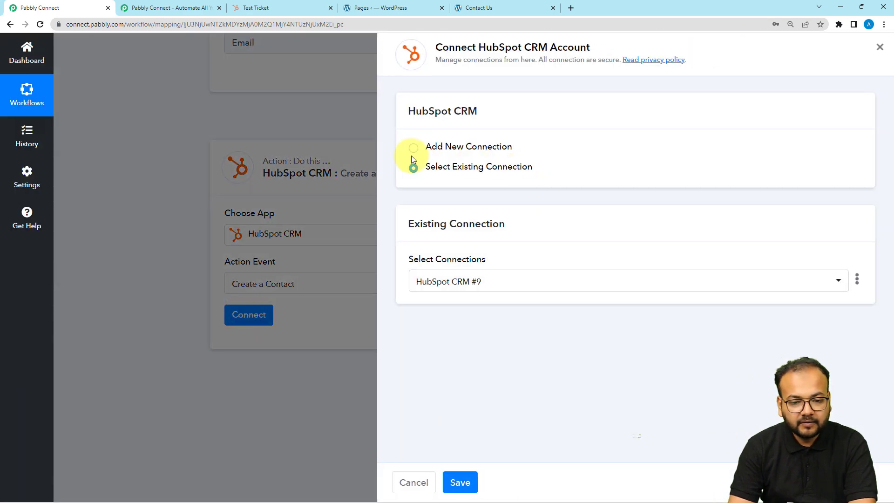
left_click(413, 149)
left_click(466, 275)
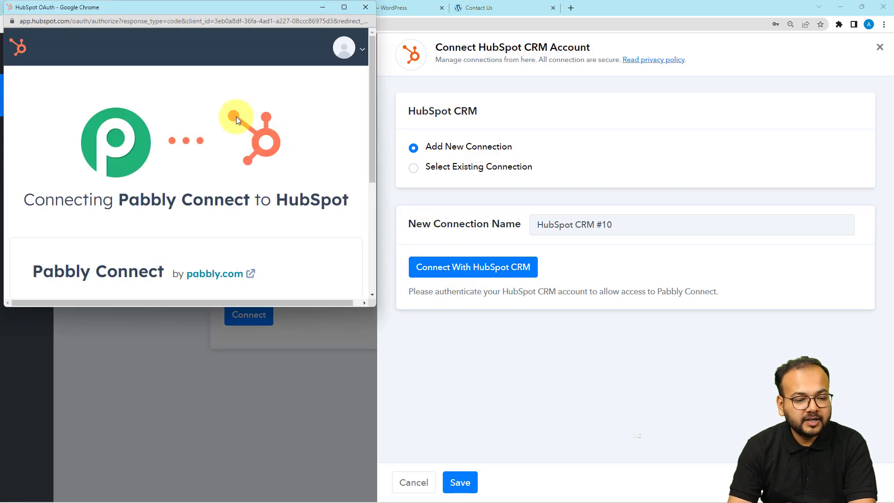
scroll(207, 180, "down", 1)
scroll(208, 181, "down", 3)
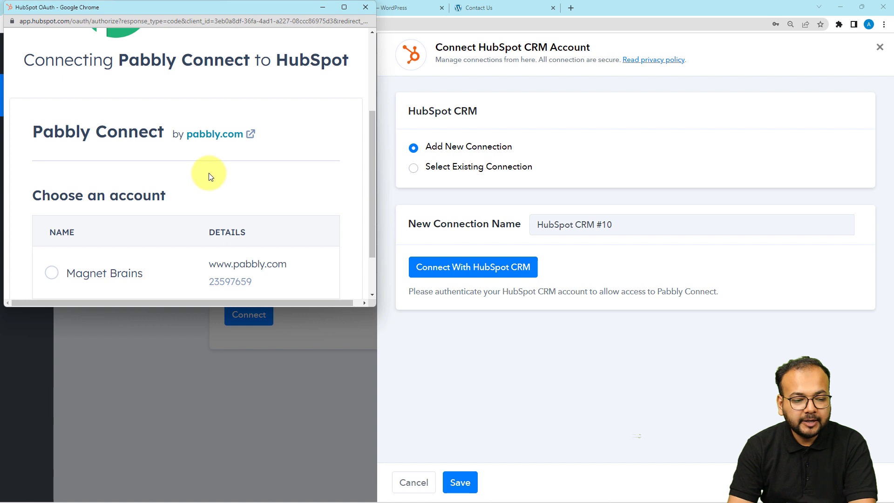
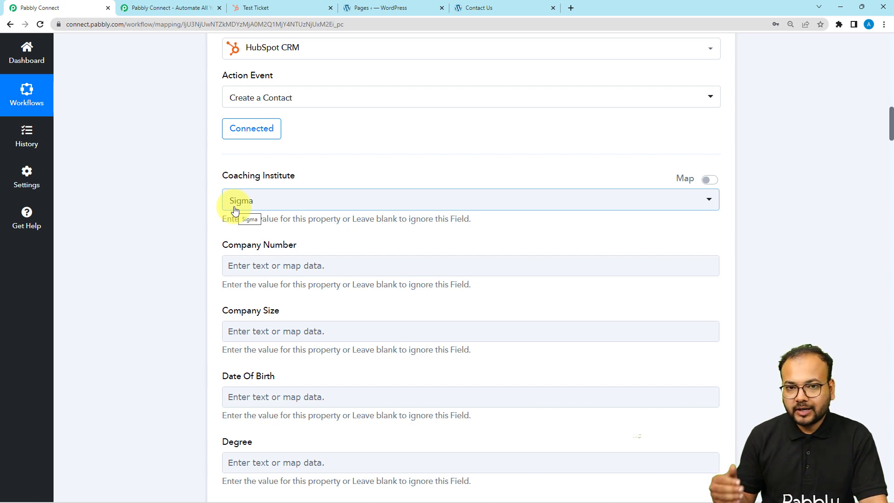
- Select Sigma as the Coaching Institute for the new HubSpot contact
left_click(286, 203)
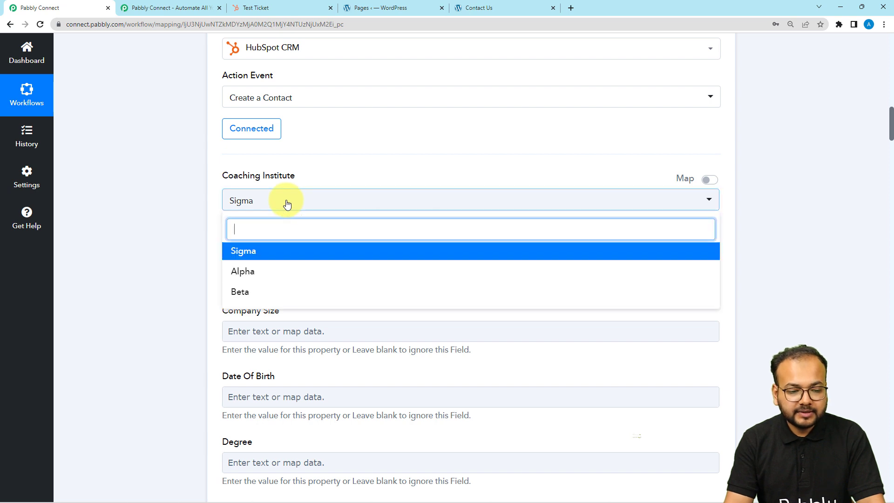
left_click(241, 255)
scroll(186, 233, "down", 3)
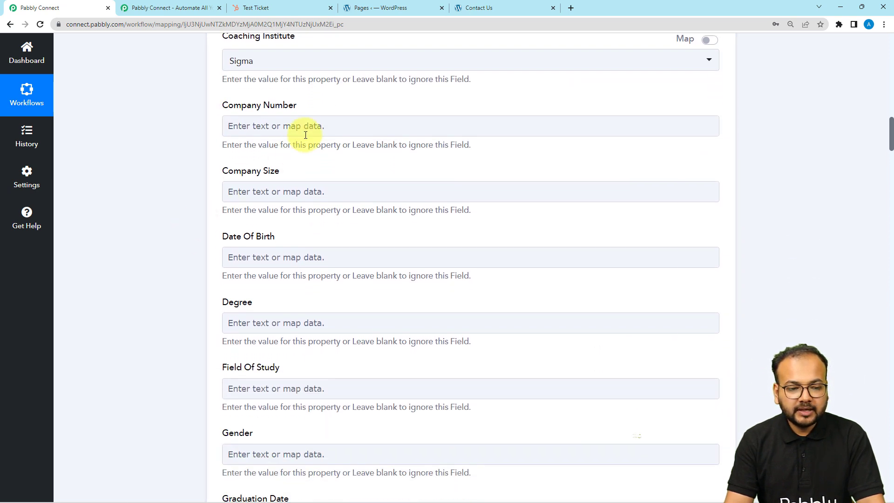
- Look through the contact property fields from Company Size to Email Address Quarantine Reason
left_click(288, 192)
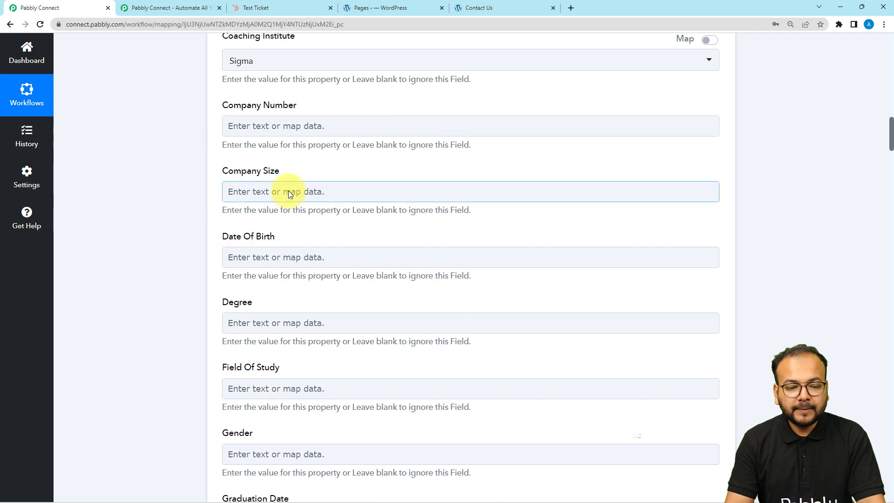
scroll(212, 264, "down", 1)
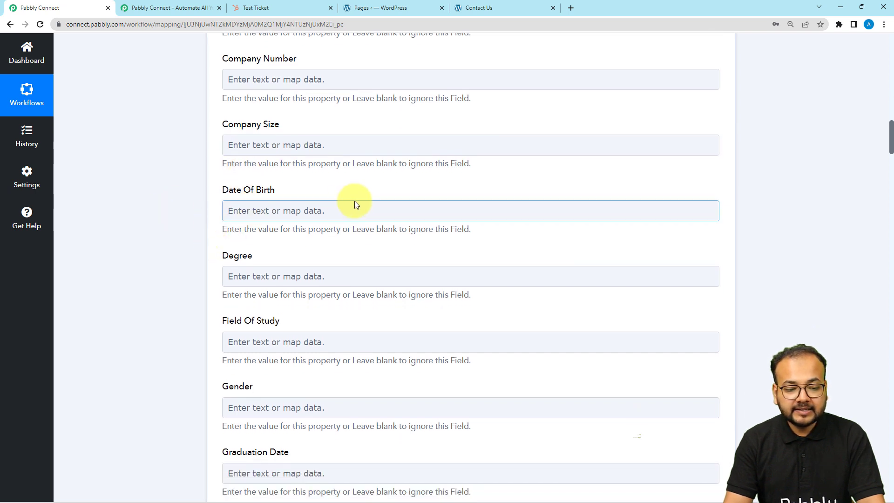
scroll(278, 275, "down", 5)
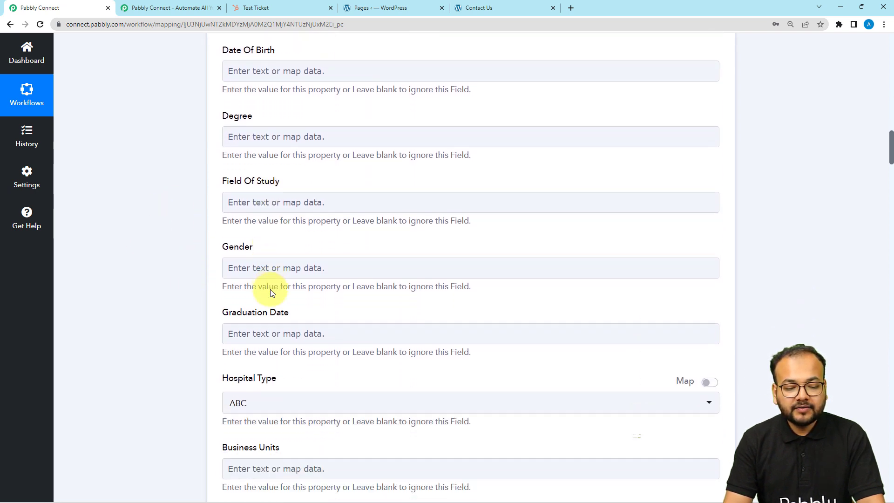
left_click(245, 177)
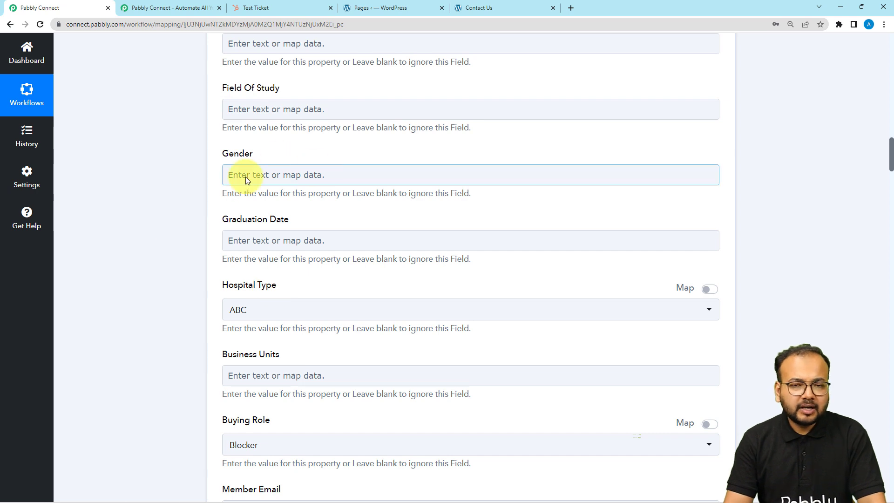
scroll(278, 127, "down", 1)
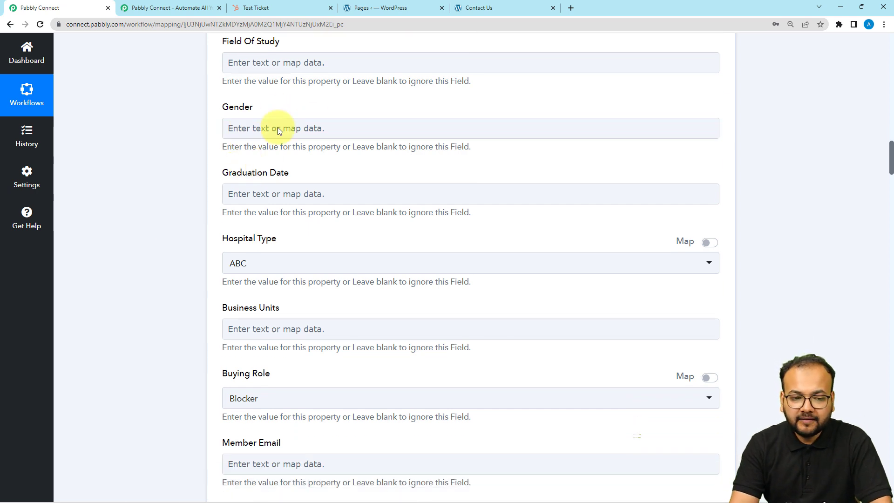
scroll(137, 147, "down", 2)
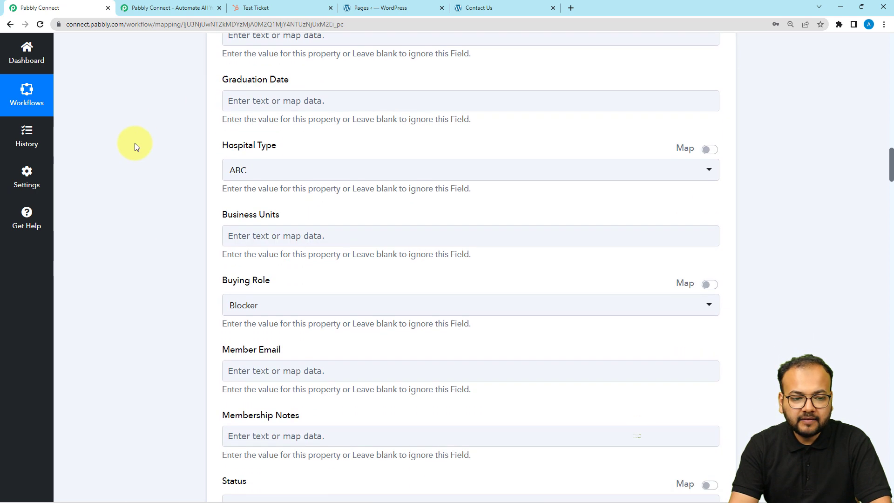
scroll(136, 148, "down", 1)
scroll(135, 146, "down", 1)
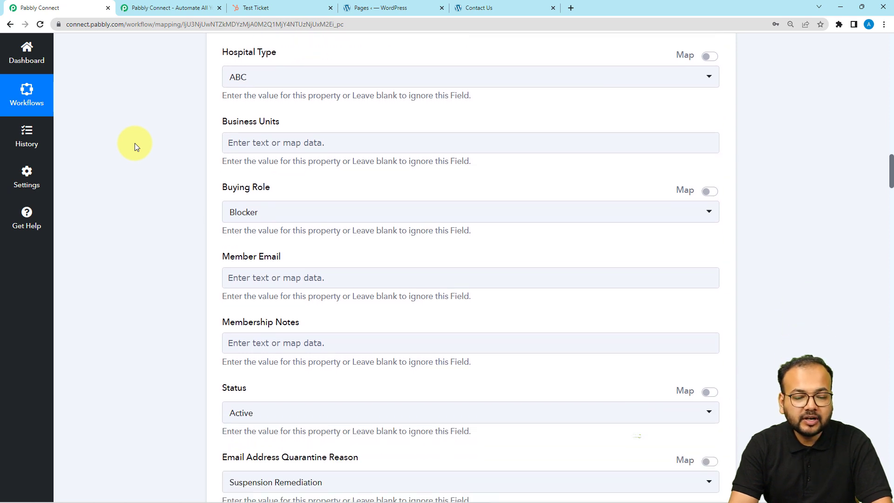
scroll(137, 146, "down", 1)
scroll(137, 146, "down", 1)
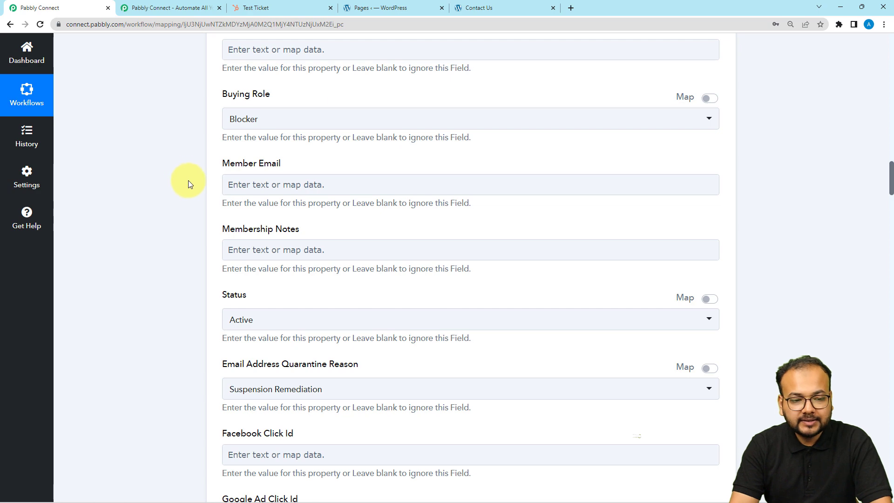
- Set the contact's Buying Role to Champion
left_click(263, 126)
left_click(238, 211)
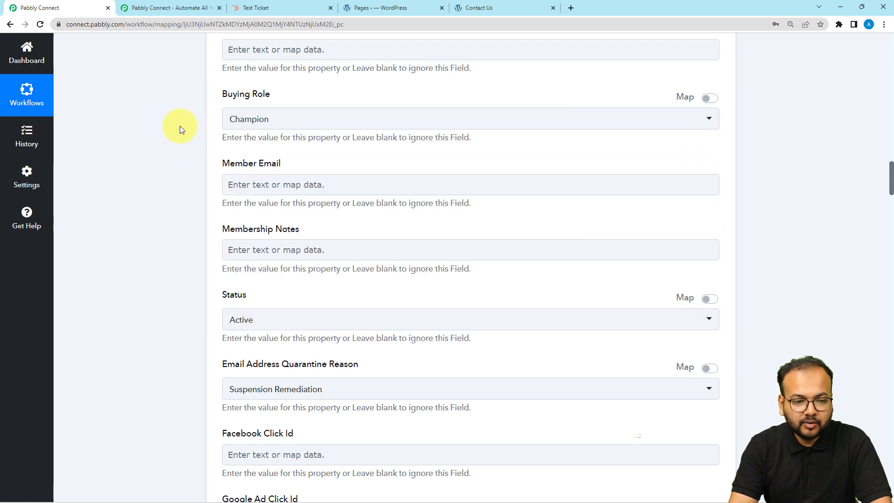
scroll(180, 126, "down", 2)
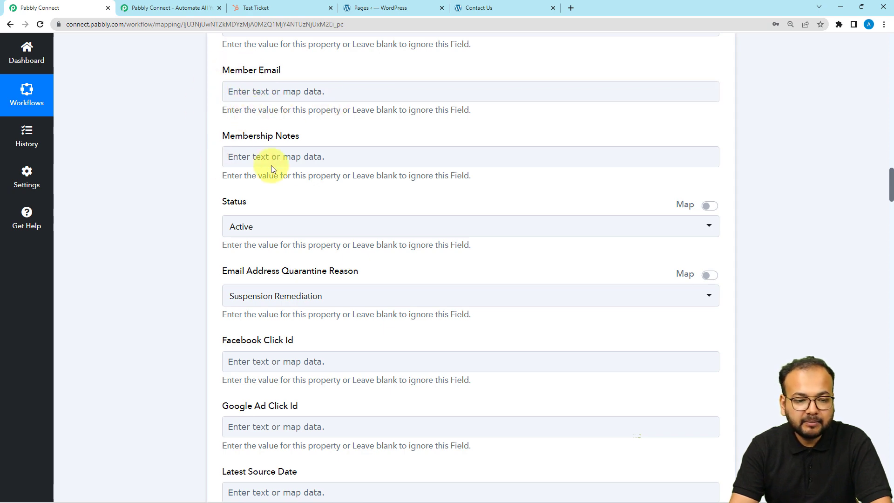
- Check the fields received from the Elementor form and map its Email value to the contact's Member Email
scroll(162, 255, "up", 14)
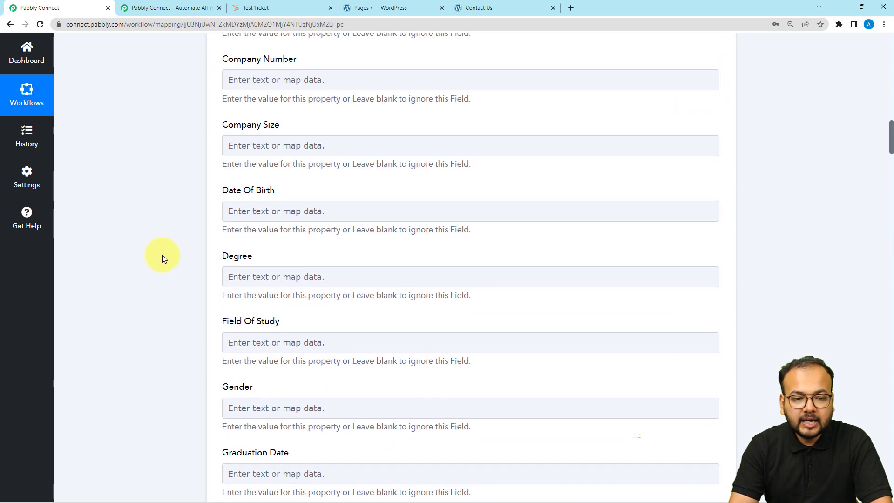
scroll(162, 255, "up", 15)
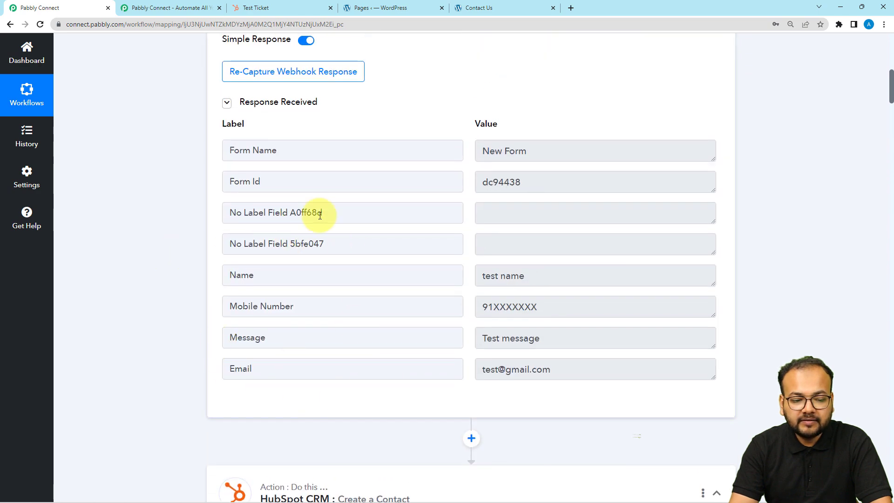
double_click(255, 277)
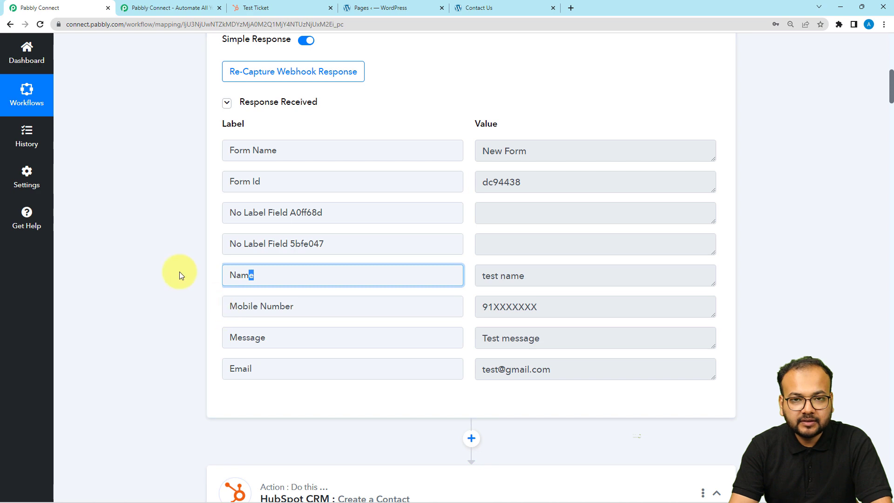
scroll(180, 272, "down", 9)
scroll(179, 272, "down", 11)
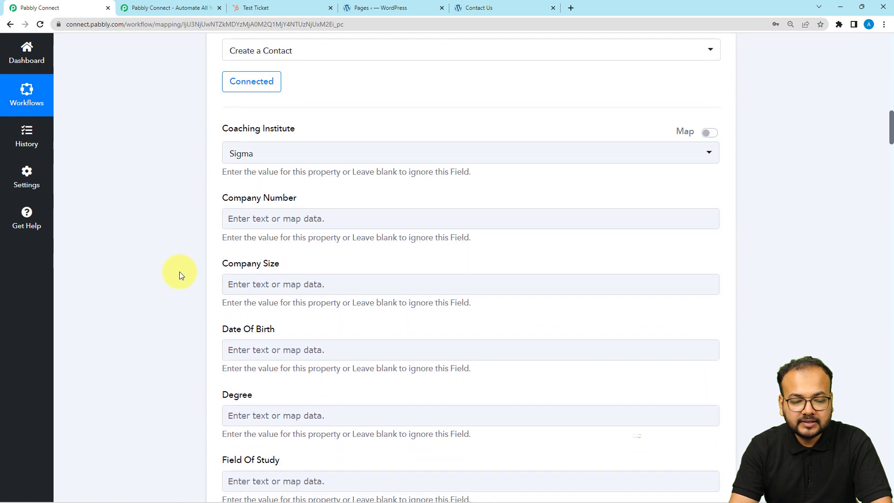
scroll(195, 276, "down", 5)
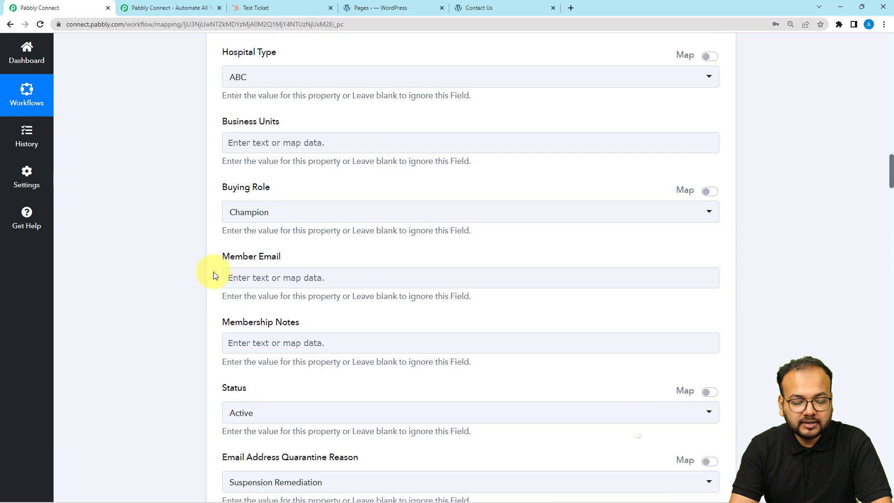
left_click(237, 276)
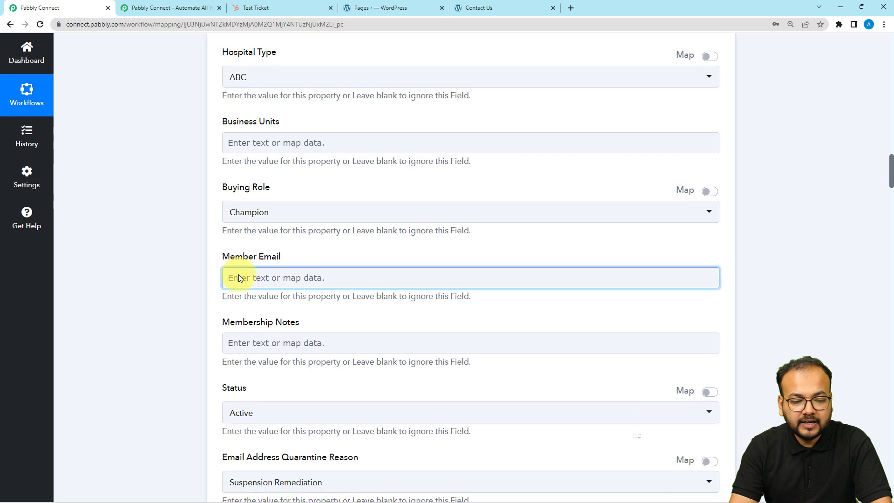
scroll(239, 275, "down", 2)
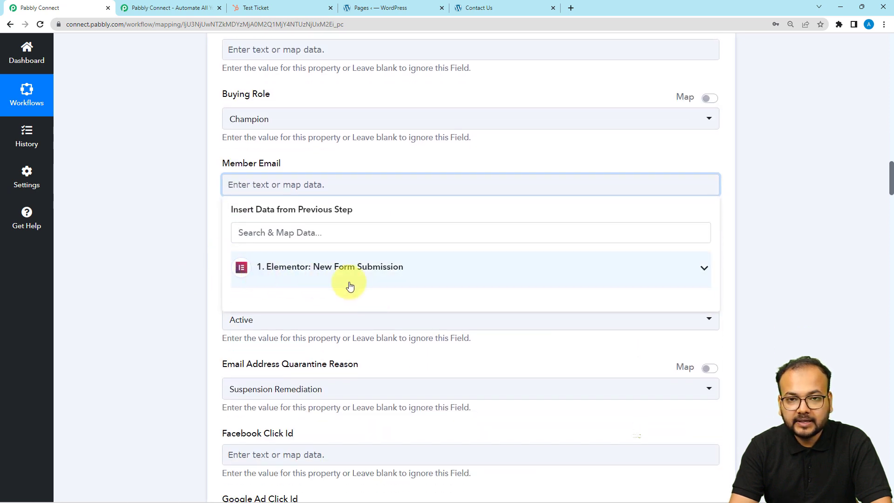
left_click(309, 280)
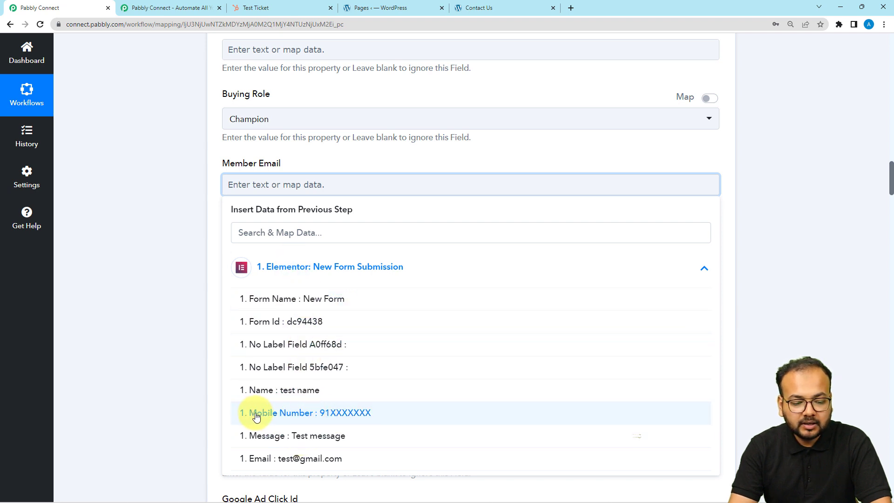
left_click(282, 466)
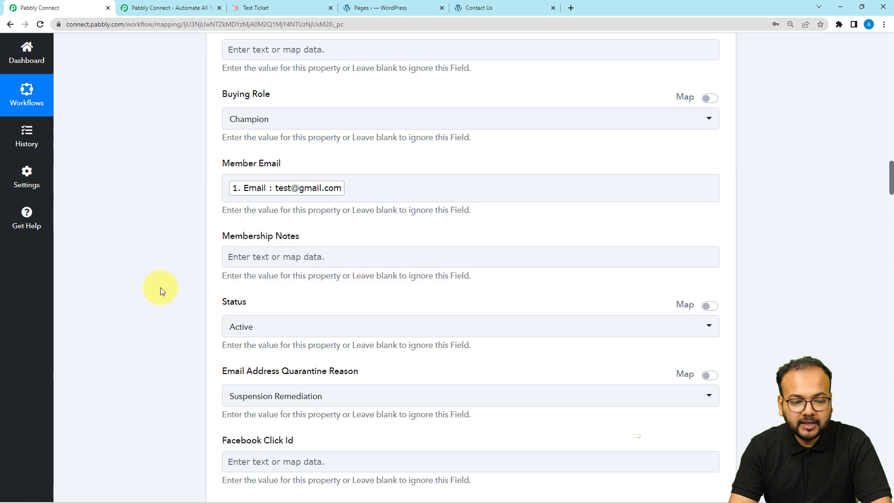
- Map the contact's Membership Notes to the Message value from the Elementor form submission
scroll(161, 287, "down", 3)
left_click(260, 164)
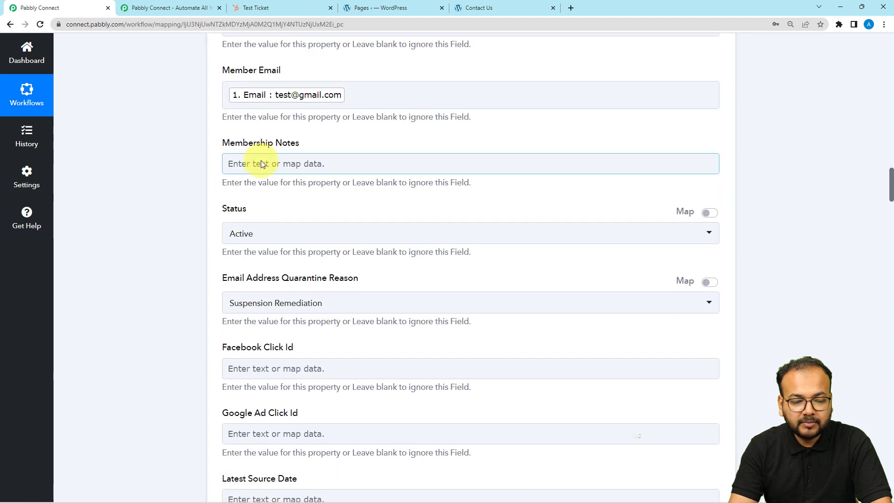
left_click(266, 257)
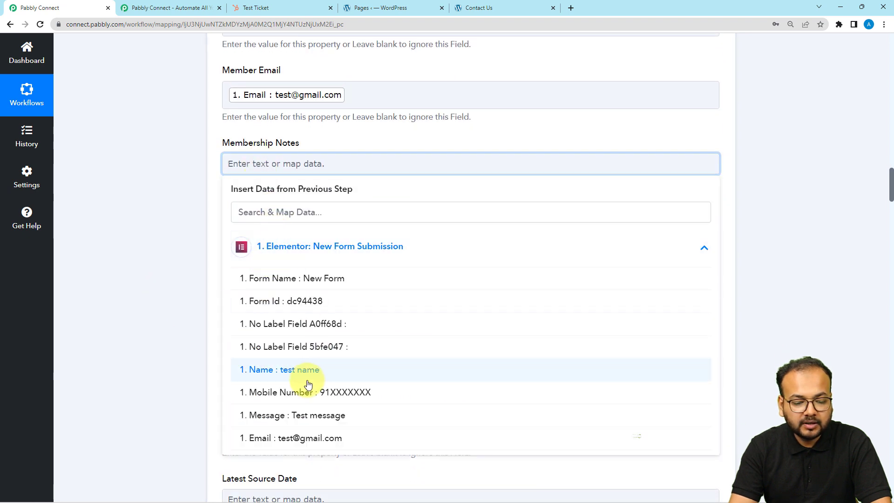
scroll(308, 384, "down", 1)
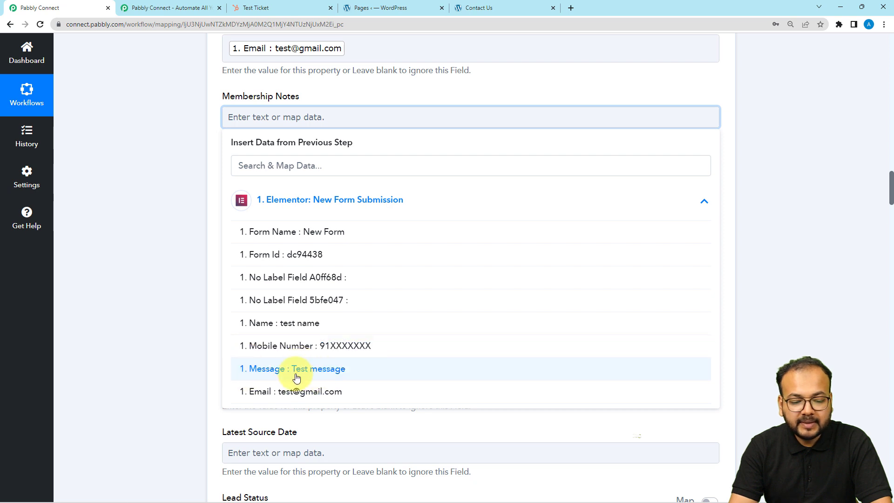
left_click(279, 371)
- Map the contact's Mobile Phone Number to the Mobile Number value from the Elementor form submission
scroll(183, 248, "down", 1)
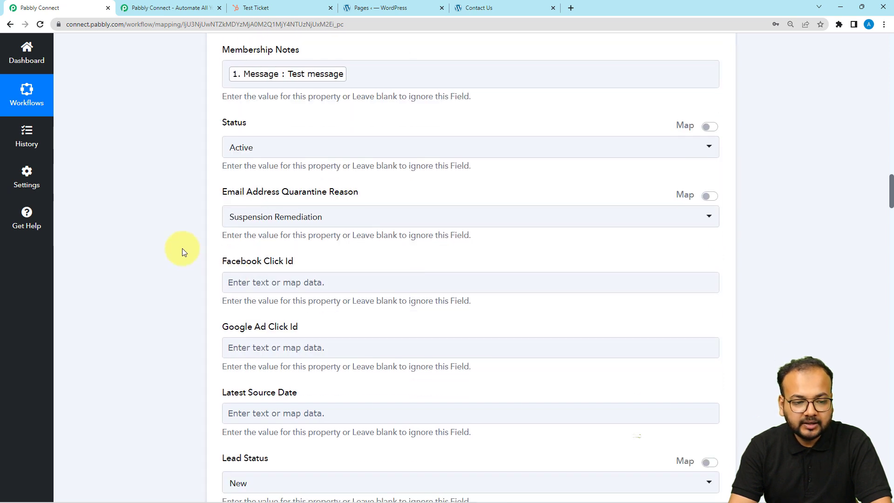
scroll(195, 189, "down", 5)
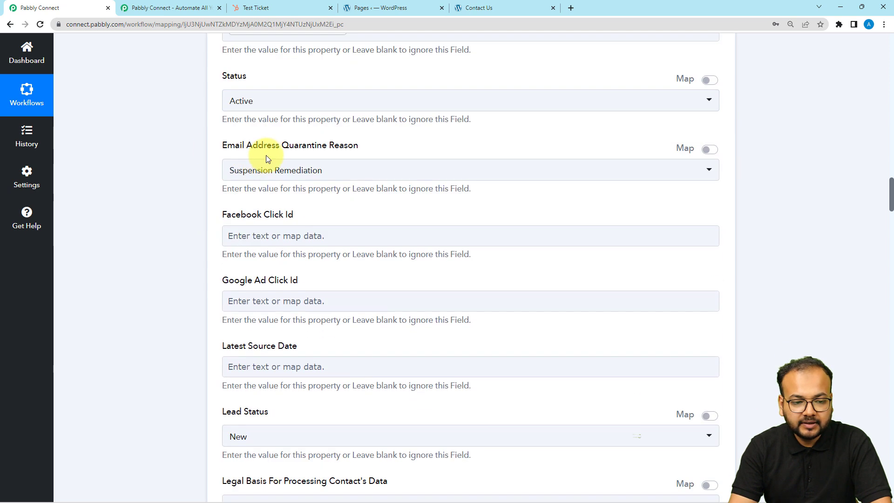
scroll(195, 189, "down", 6)
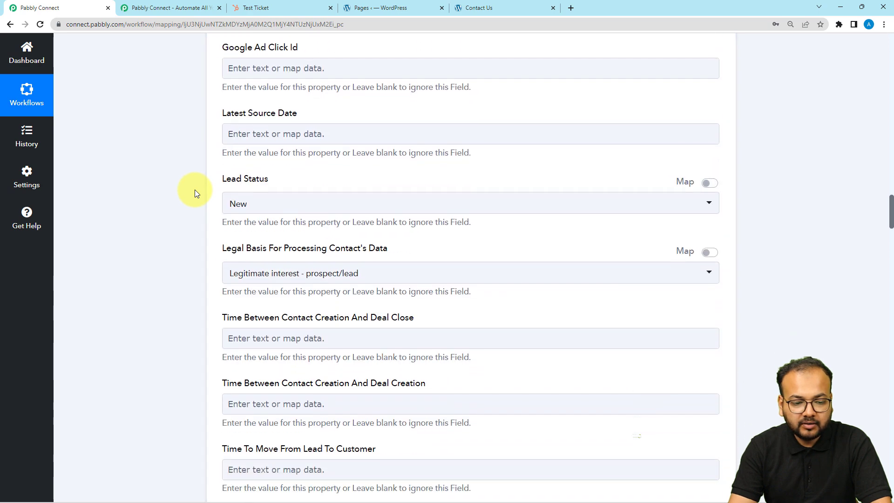
scroll(195, 194, "down", 7)
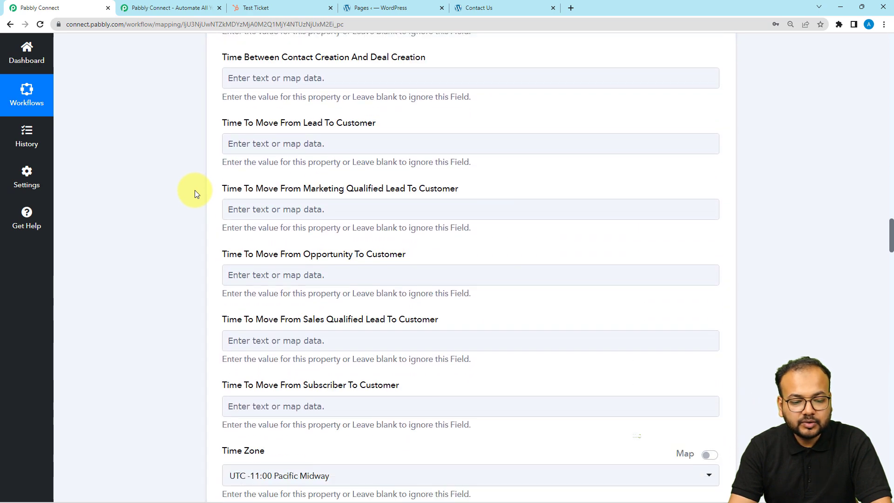
scroll(201, 202, "down", 5)
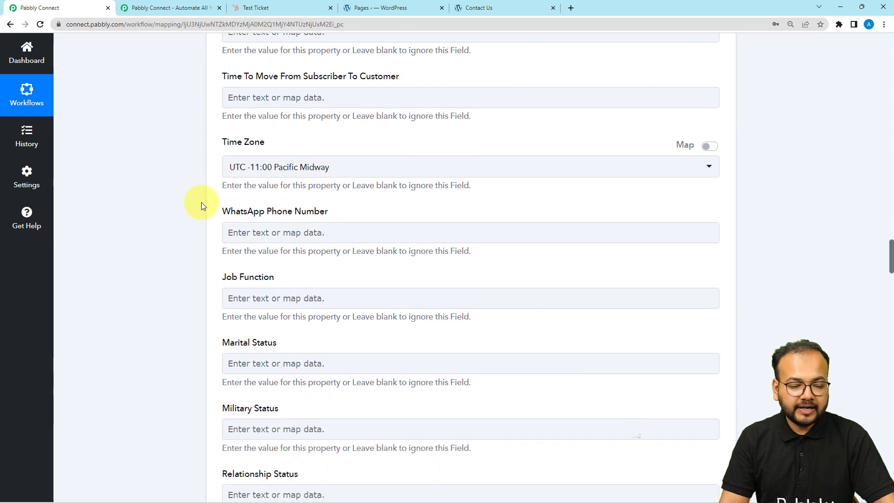
scroll(202, 201, "down", 6)
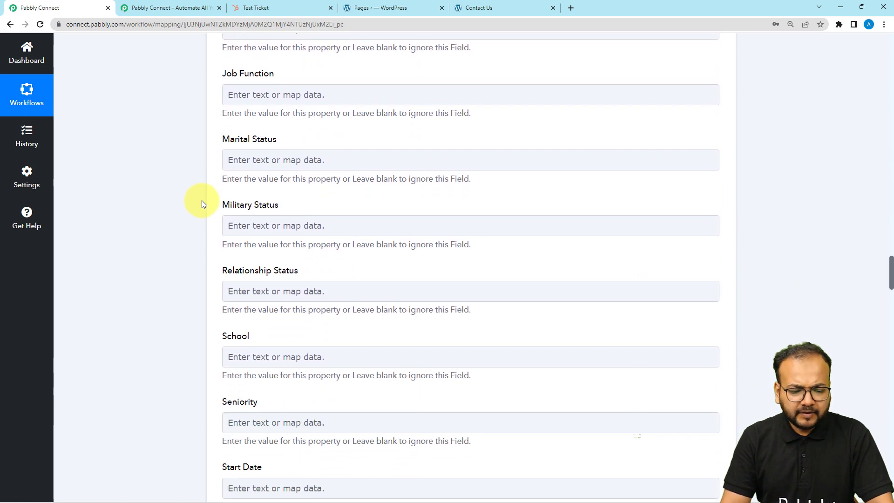
scroll(202, 202, "down", 5)
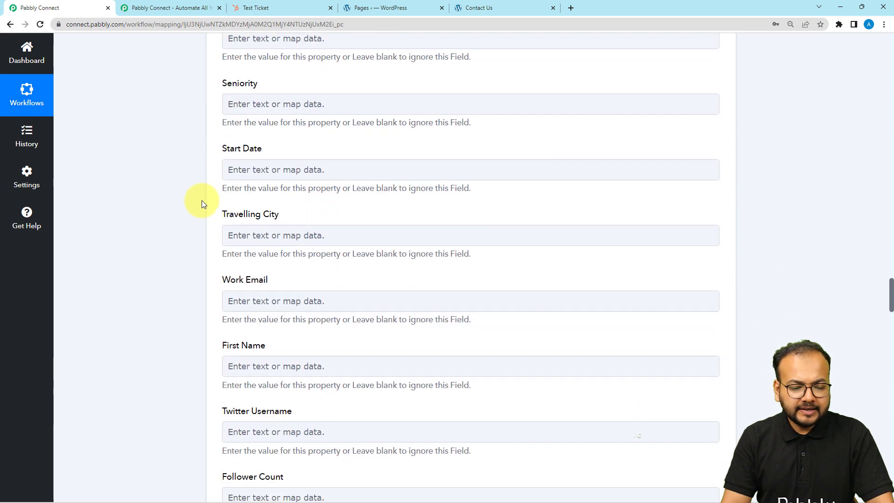
scroll(202, 204, "down", 4)
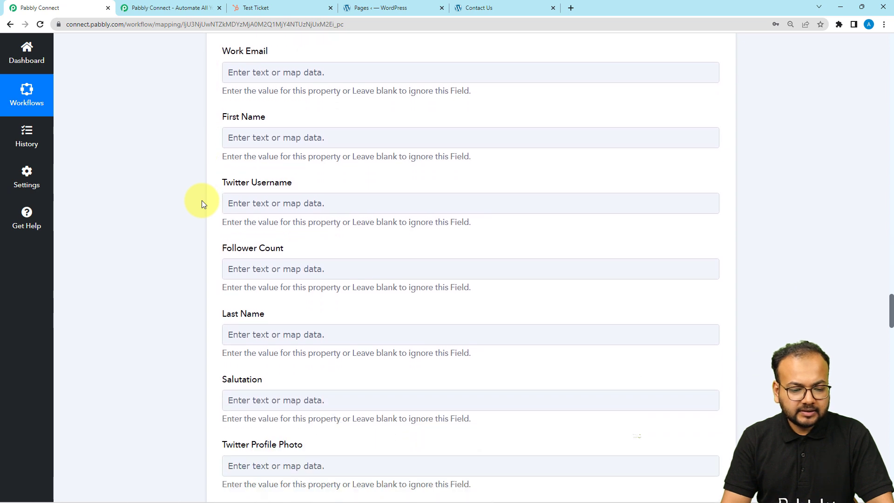
scroll(212, 191, "down", 5)
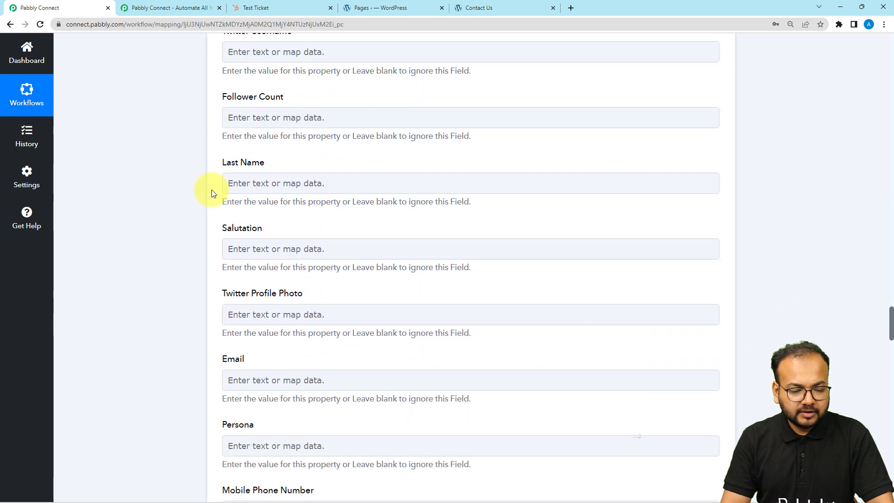
scroll(212, 200, "down", 1)
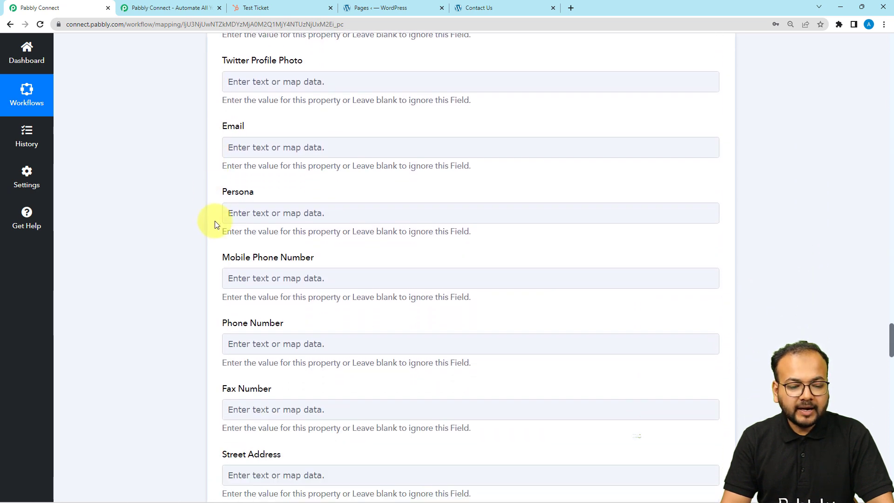
left_click(236, 278)
scroll(251, 284, "down", 1)
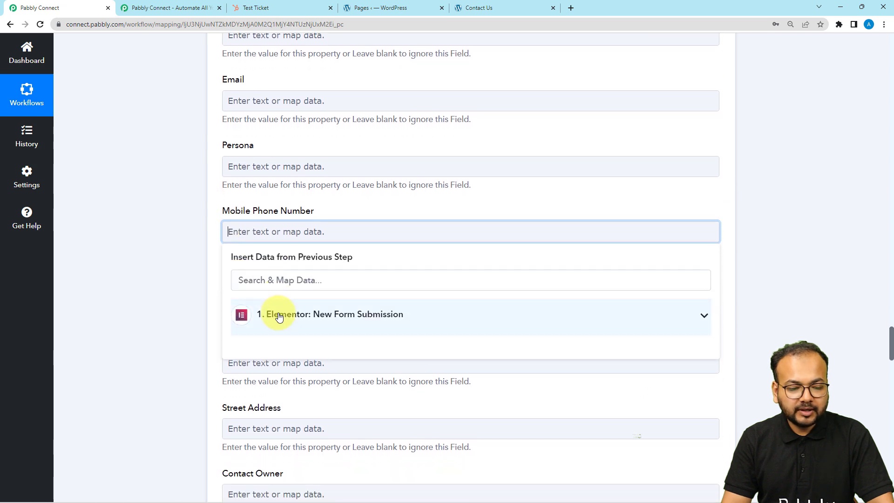
left_click(280, 314)
left_click(345, 462)
- Map the contact's First Name to the Name value from the Elementor form submission
scroll(181, 249, "up", 7)
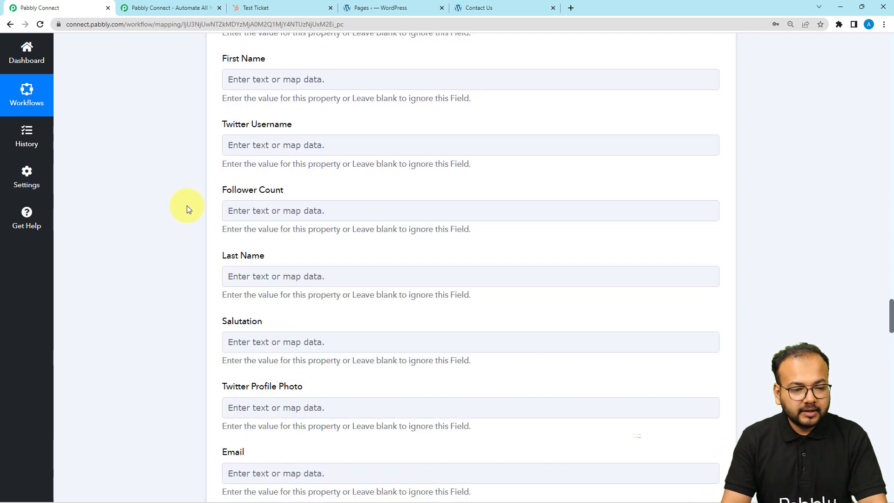
left_click(244, 85)
left_click(265, 162)
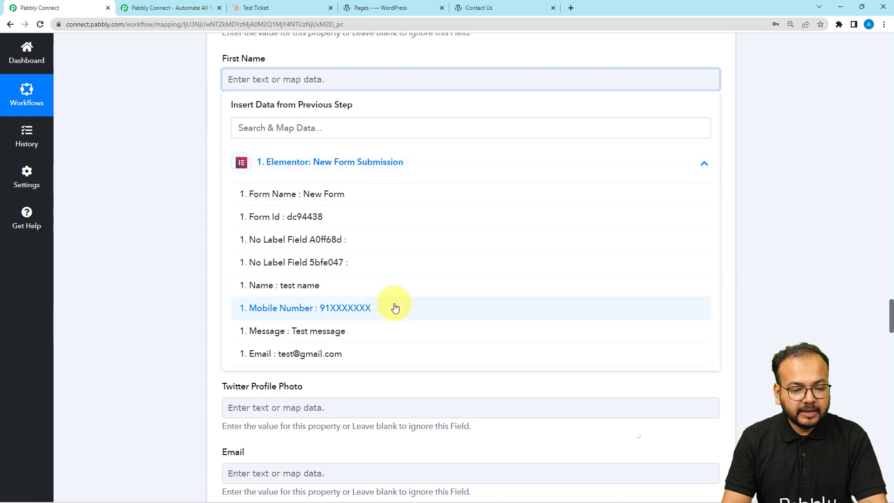
left_click(321, 273)
left_click(205, 211)
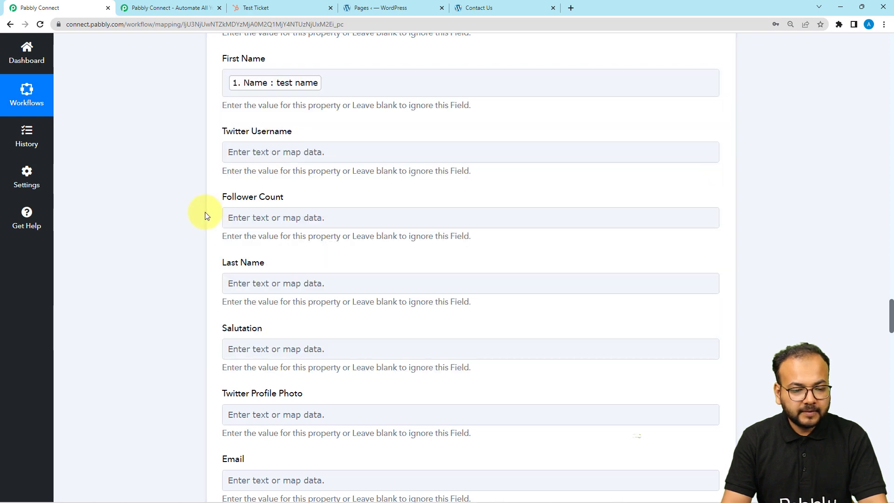
- Look through the remaining contact property fields down to Industry and the notes at the end of the action setup
scroll(205, 211, "down", 3)
scroll(205, 212, "down", 8)
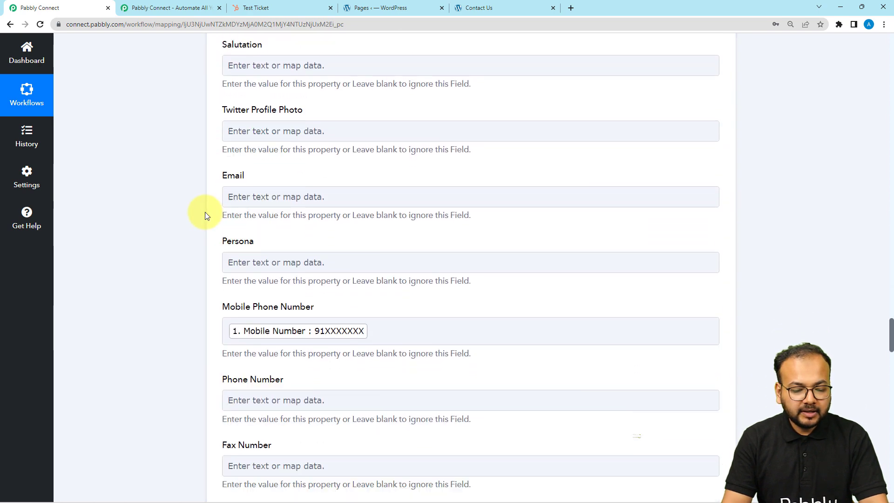
scroll(205, 211, "down", 9)
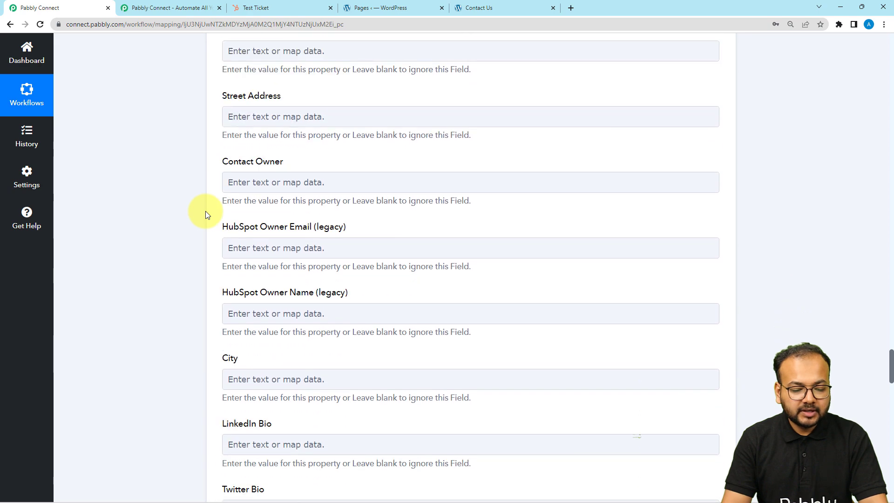
scroll(206, 211, "down", 14)
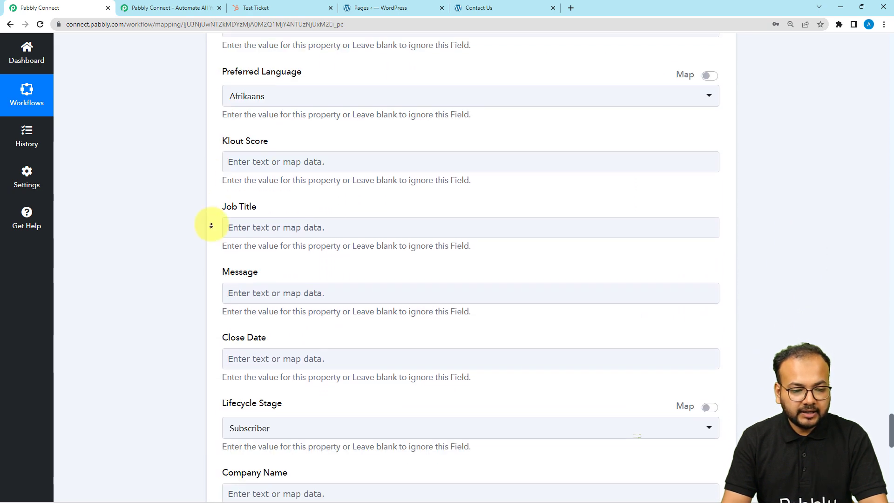
scroll(208, 298, "down", 6)
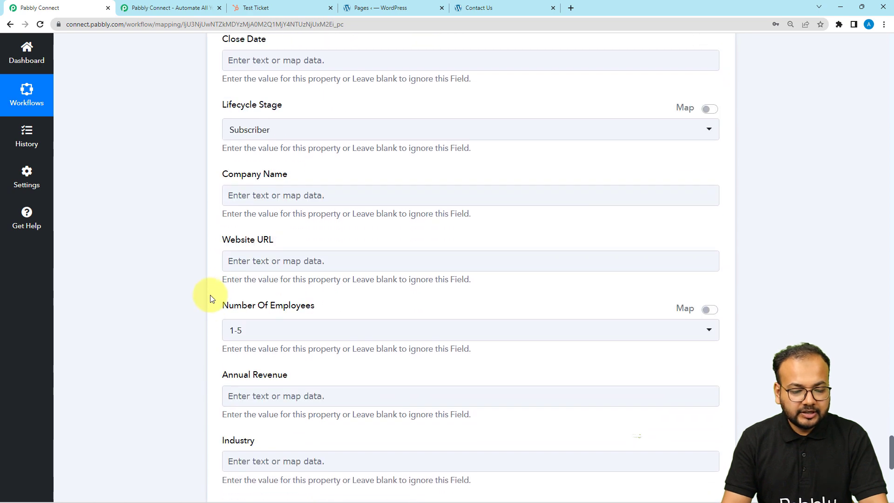
scroll(210, 298, "down", 7)
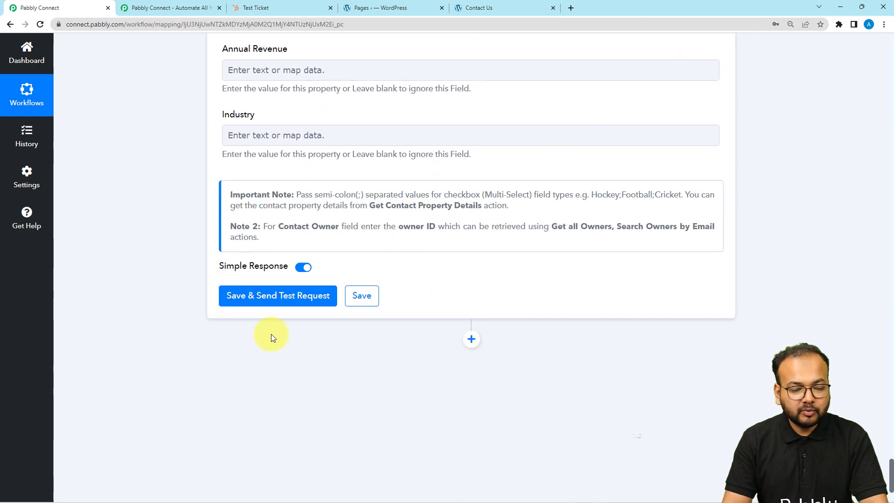
- Switch to HubSpot to view the existing contacts list, and return to the Pabbly Connect workflow
left_click(270, 4)
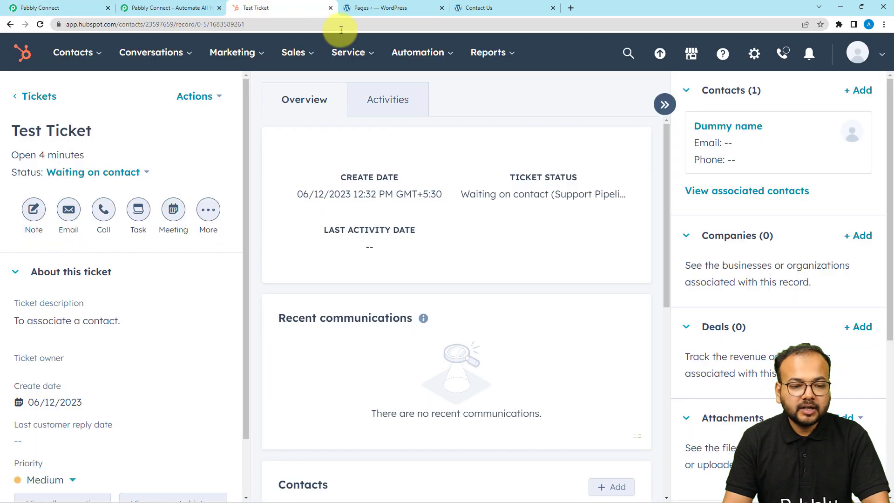
left_click(91, 55)
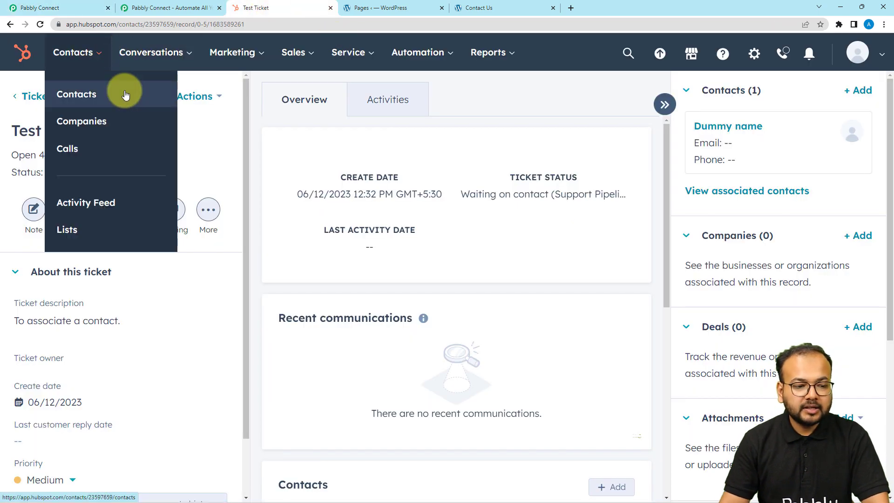
left_click(66, 94)
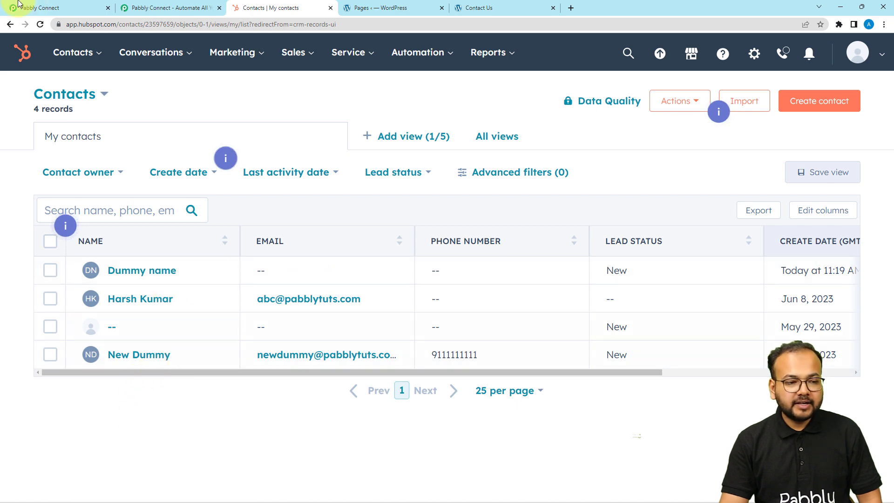
left_click(41, 14)
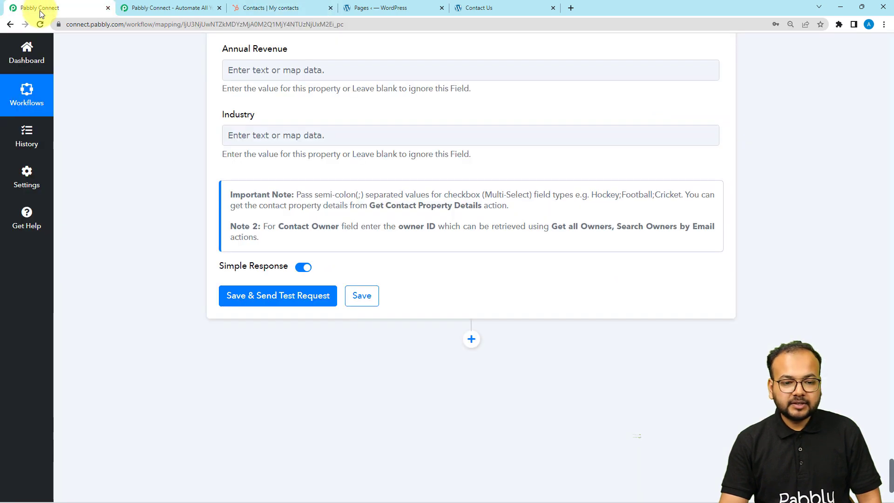
- Save the HubSpot contact creation action and send its test request
left_click(261, 292)
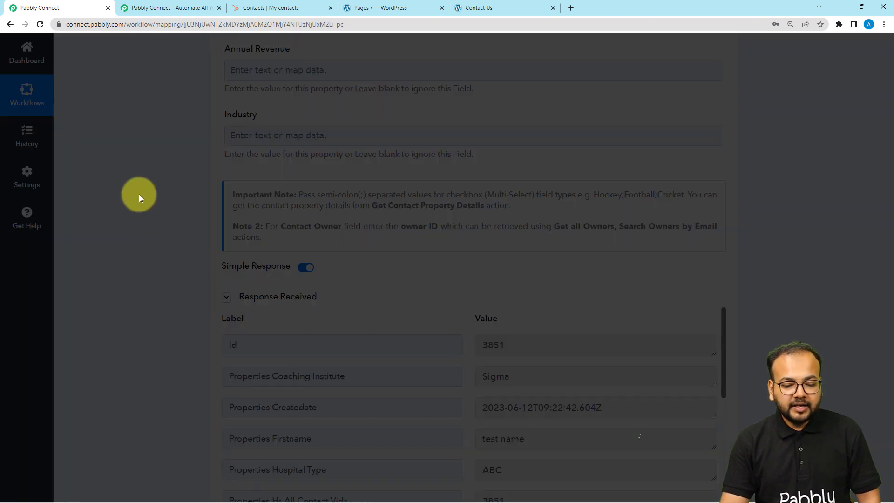
scroll(138, 195, "down", 4)
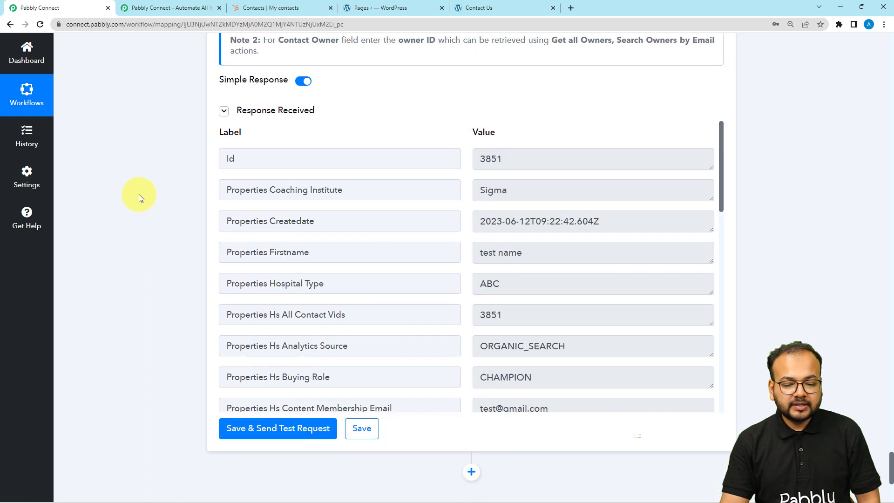
- Switch to HubSpot, refresh the contacts list and open the record of the newly created contact
left_click(245, 10)
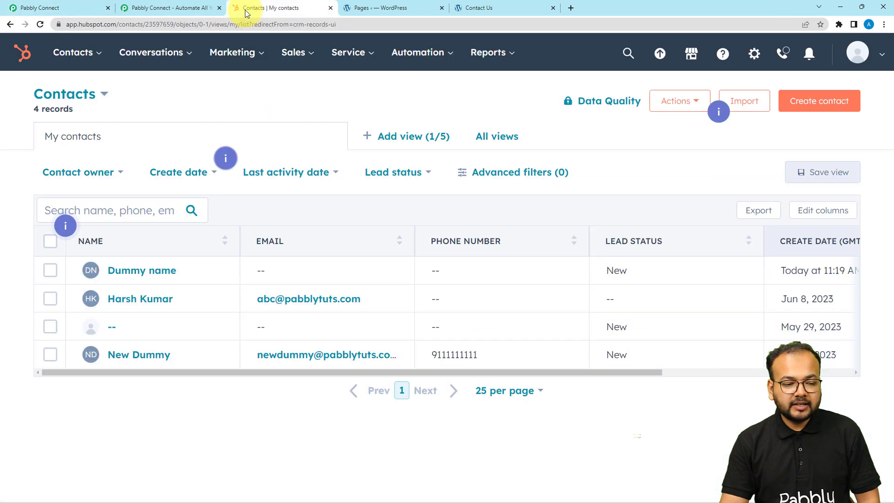
left_click(39, 25)
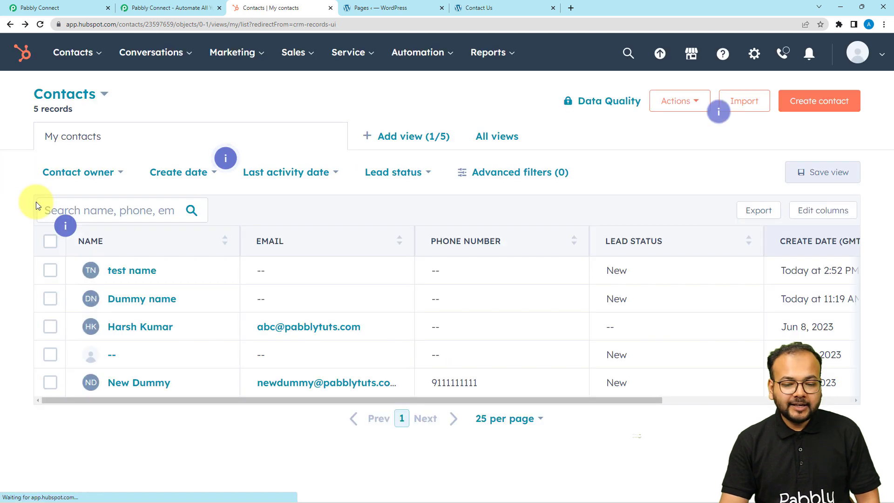
left_click(127, 278)
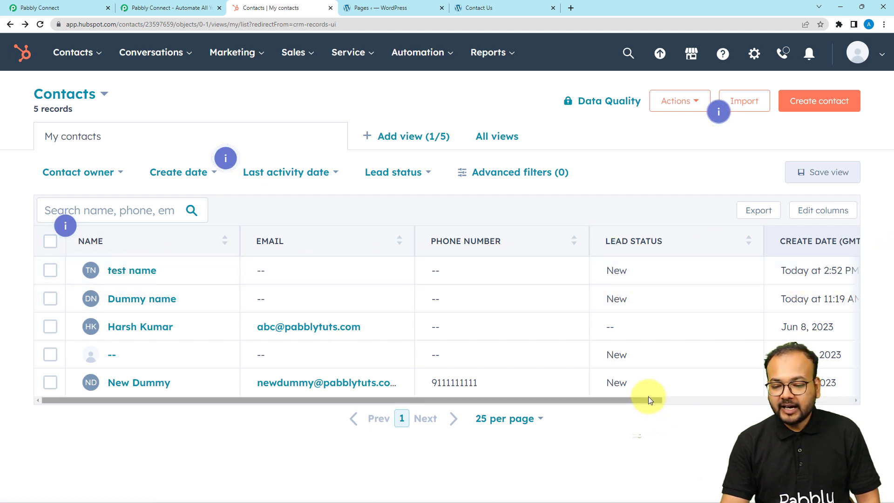
left_click_drag(649, 400, 150, 269)
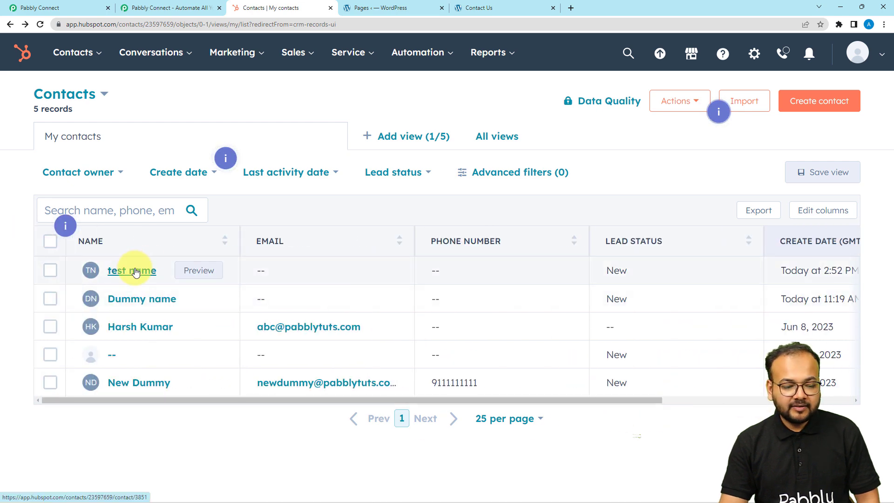
left_click(139, 269)
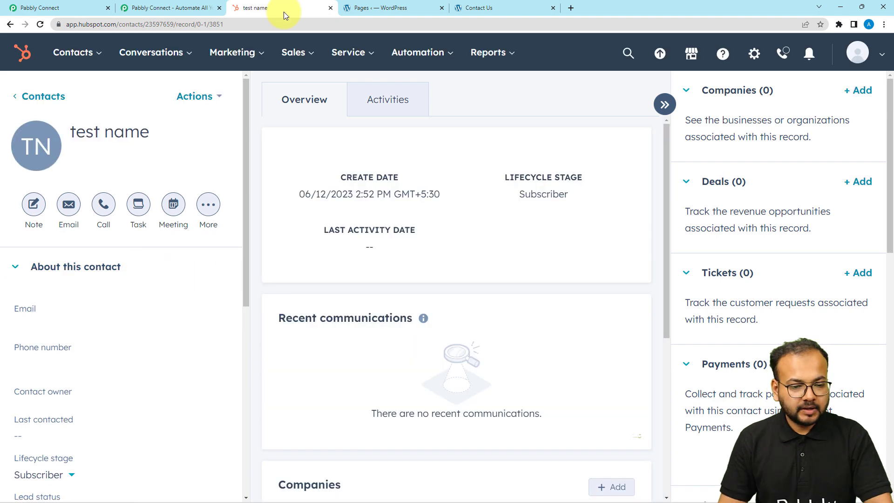
- Return to the Pabbly Connect workflow and add a HubSpot CRM action with the Get all Ticket Pipeline event
left_click(45, 6)
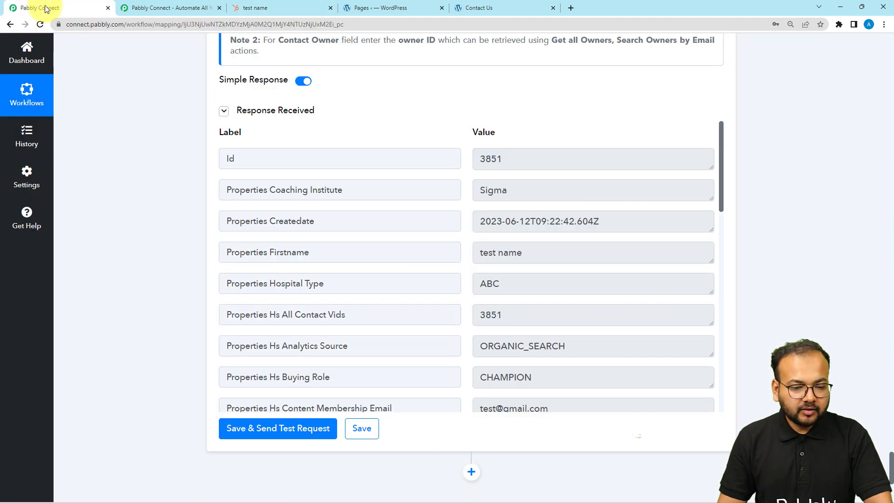
scroll(146, 217, "down", 5)
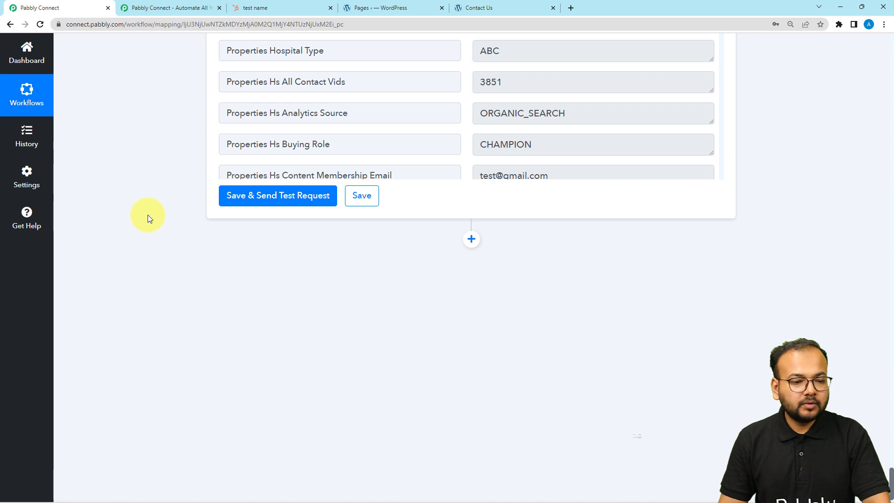
scroll(148, 214, "down", 1)
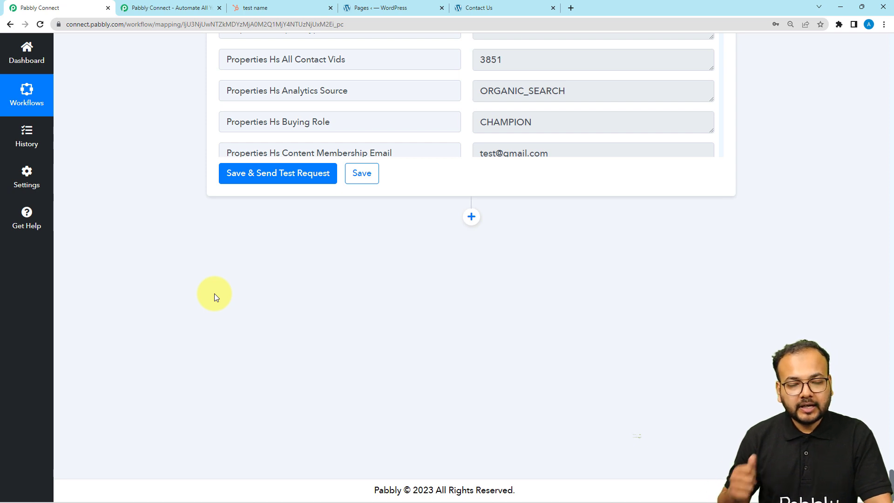
left_click(472, 221)
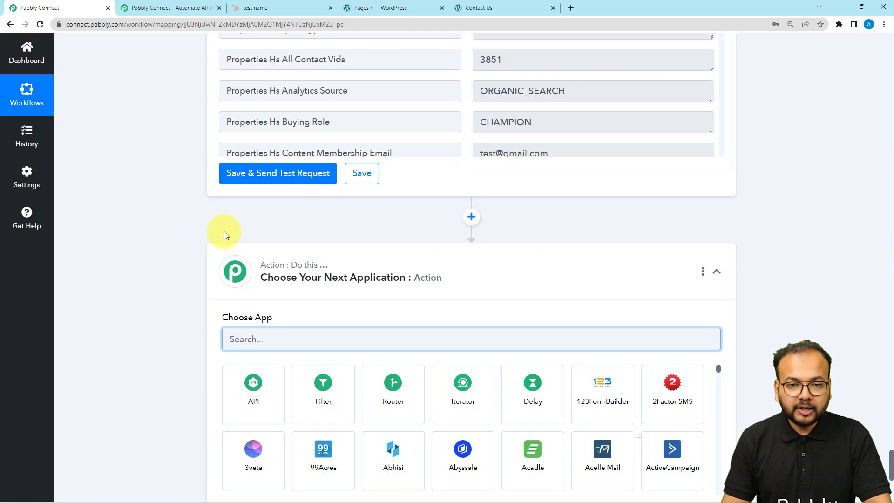
type("hub")
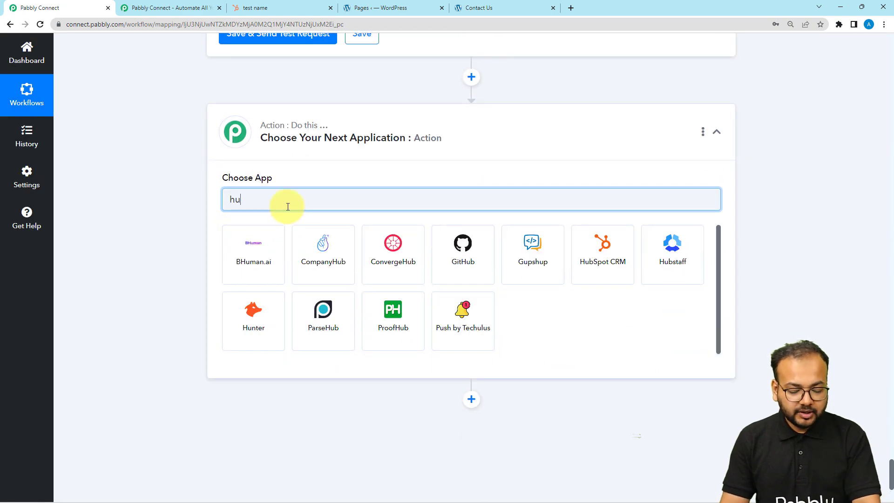
left_click(437, 260)
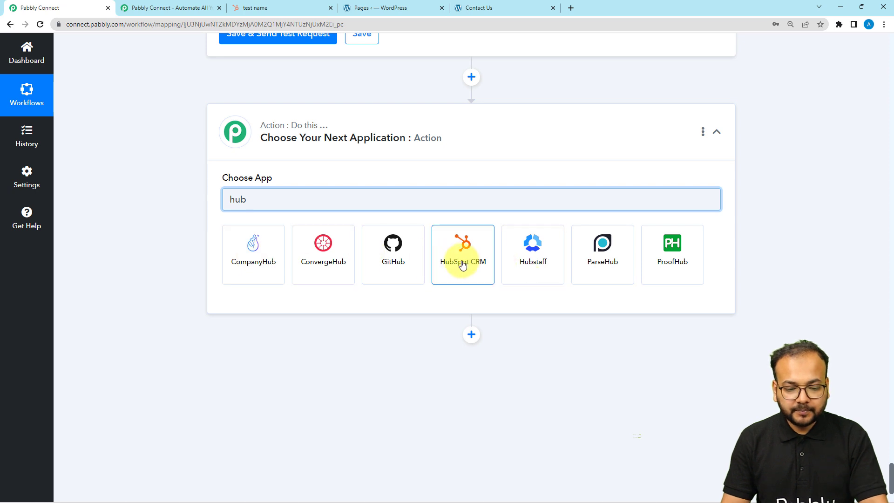
left_click(261, 203)
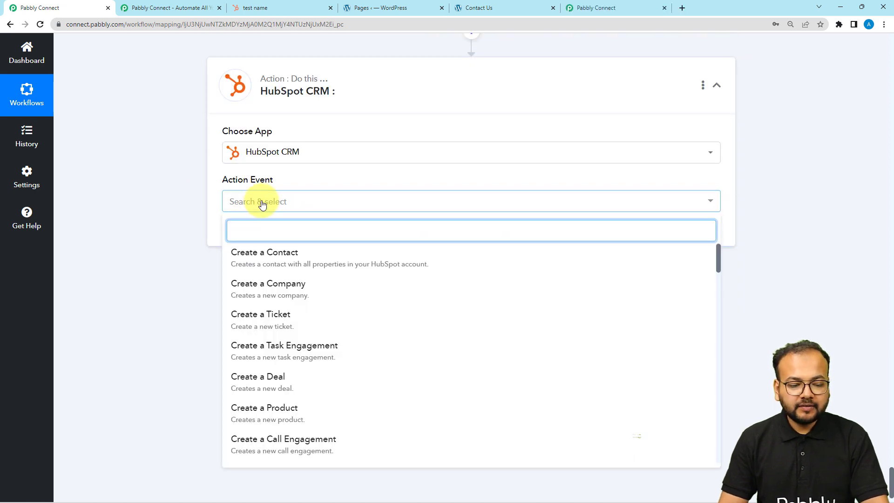
type("get")
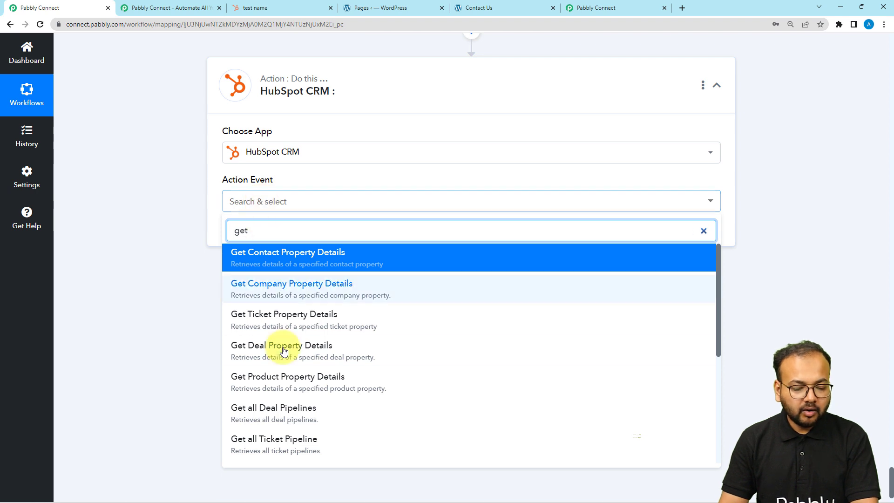
left_click(261, 452)
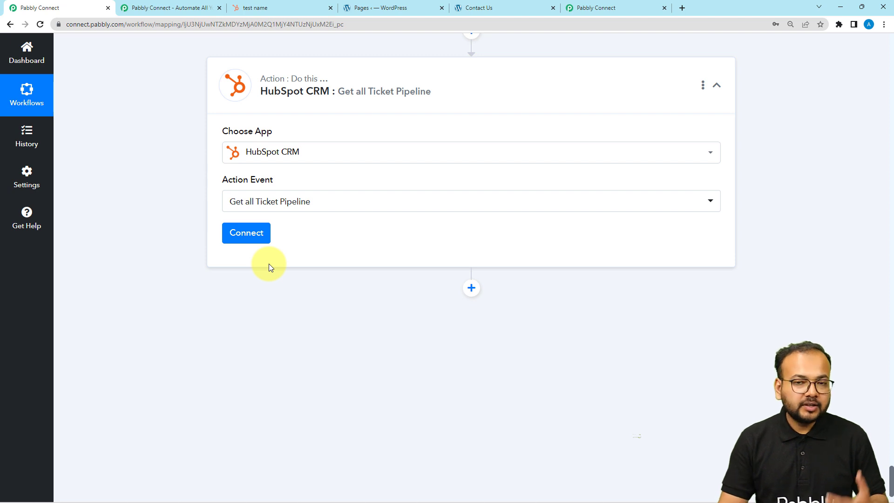
- Connect the ticket pipeline action through the existing HubSpot CRM #10 connection, save it and send its test request
left_click(250, 236)
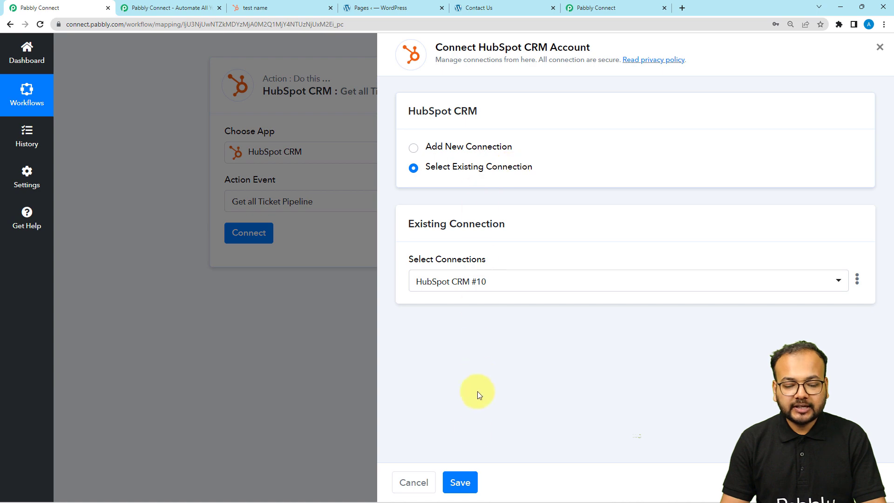
left_click(454, 477)
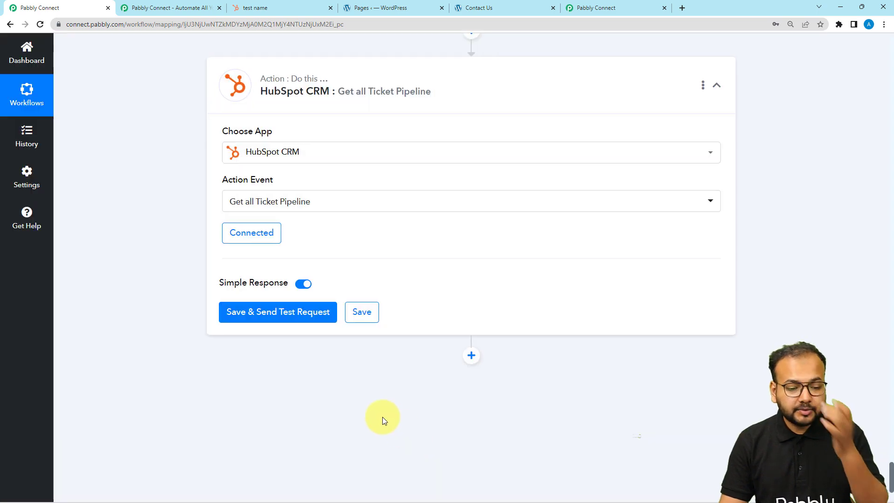
left_click(236, 312)
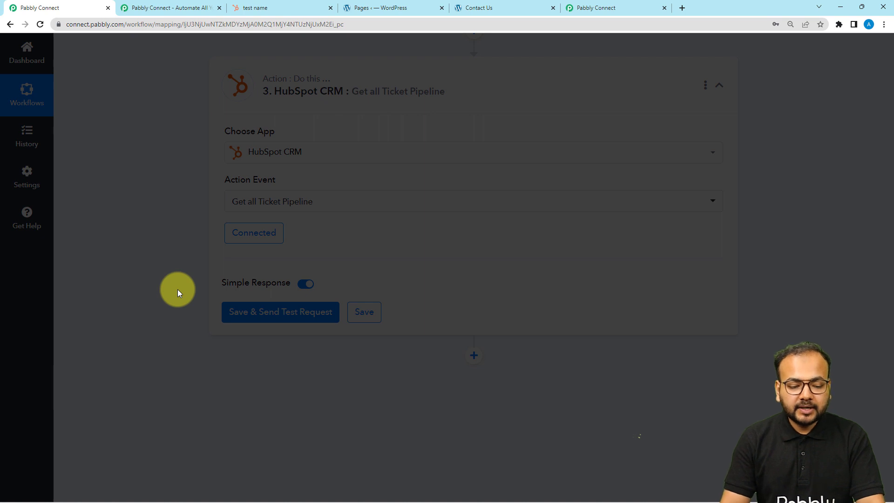
- Examine the ticket pipeline response for the pipeline's label and ID and the labels and IDs of its stages
scroll(177, 292, "down", 3)
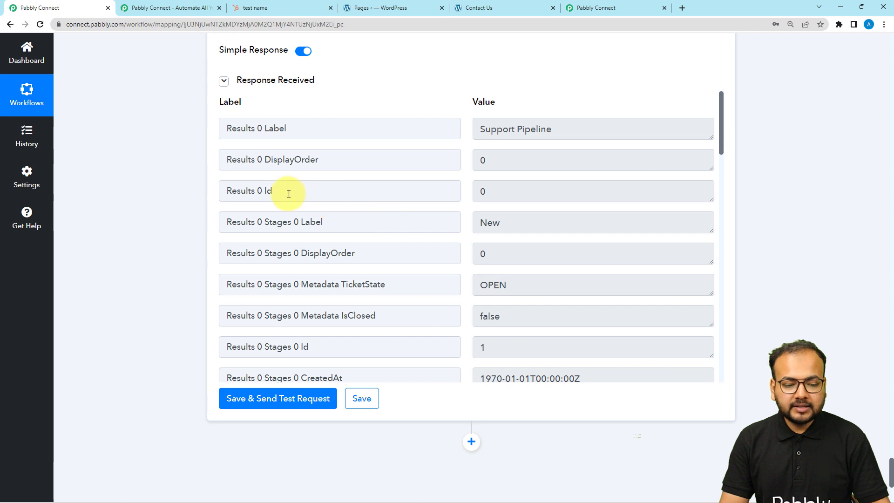
scroll(376, 231, "down", 1)
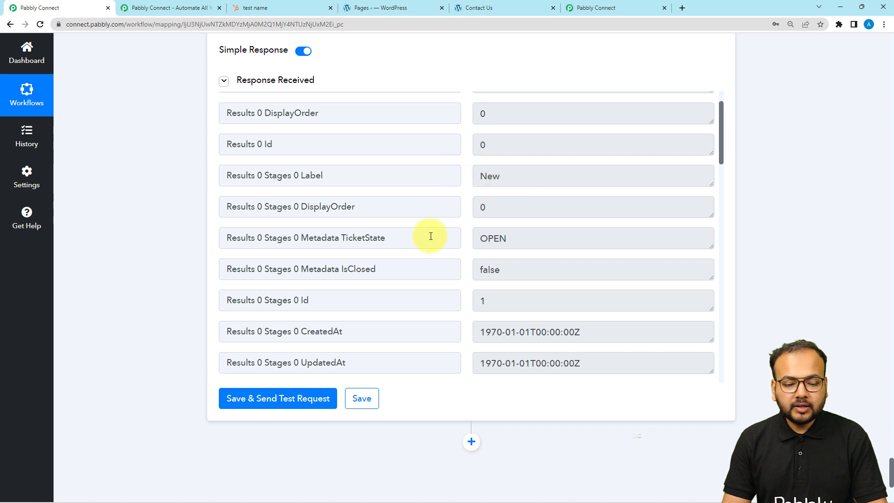
scroll(431, 236, "down", 1)
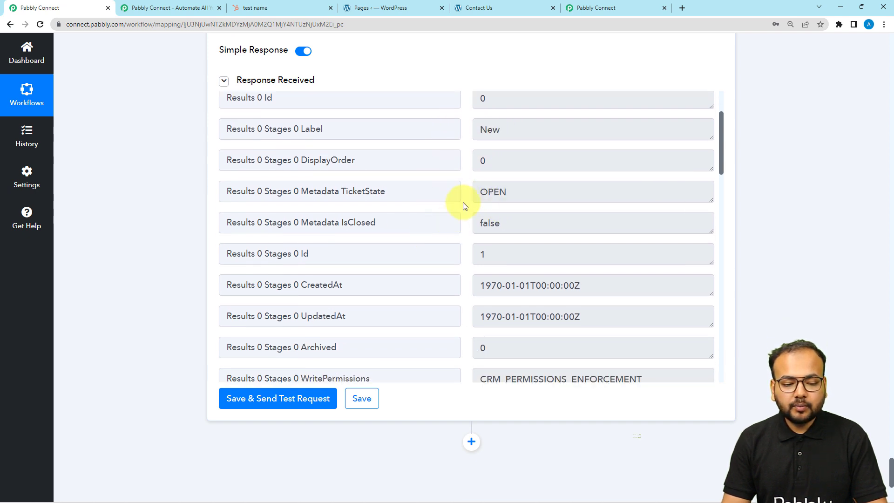
scroll(461, 210, "down", 1)
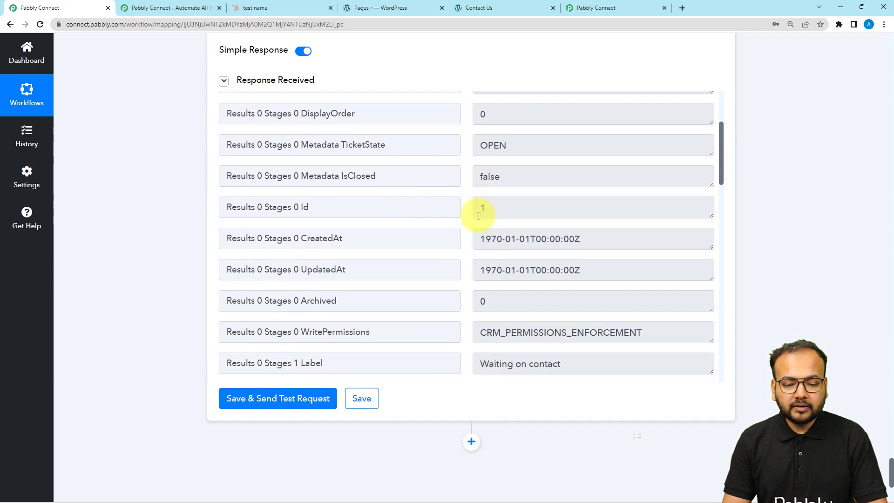
scroll(390, 243, "down", 2)
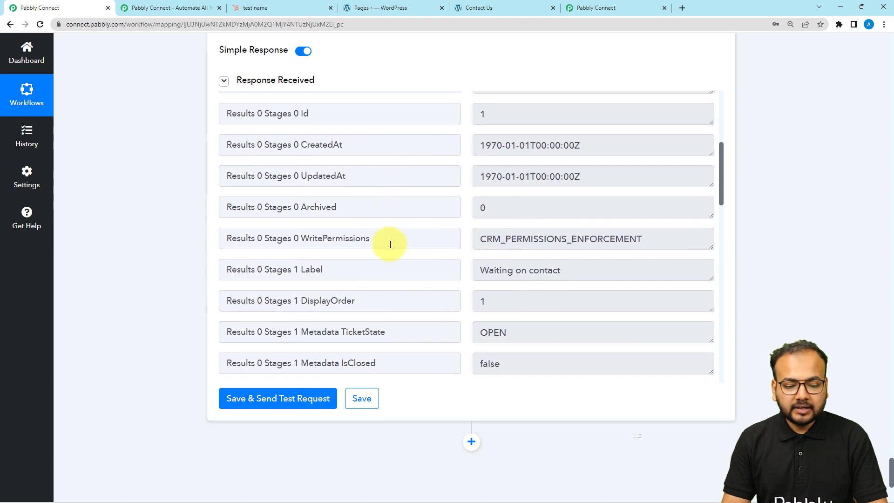
scroll(390, 244, "down", 1)
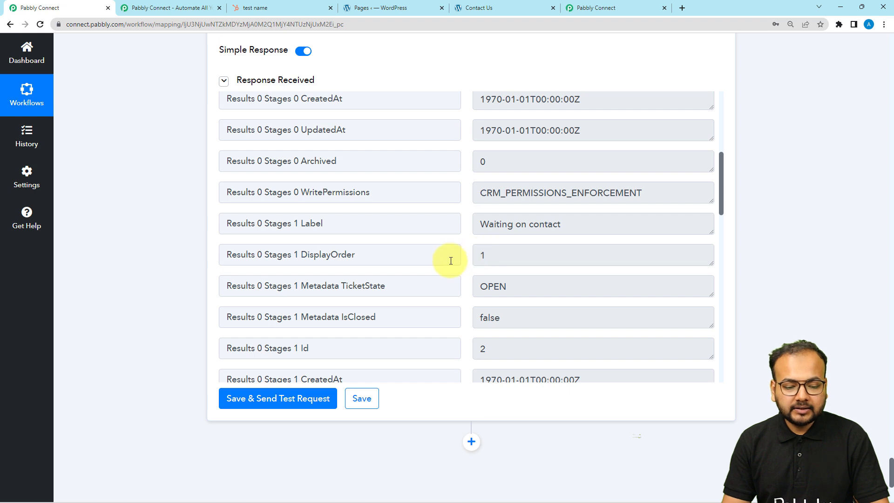
scroll(449, 256, "down", 1)
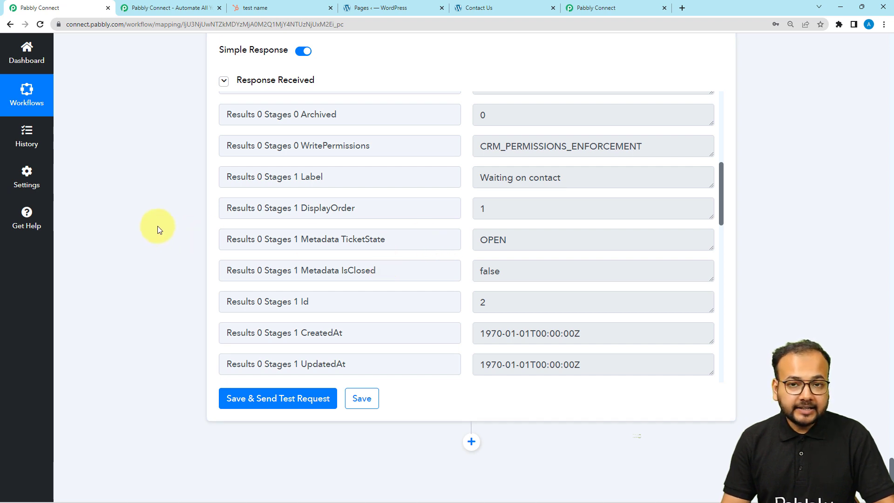
- Add a HubSpot CRM action with the Create a Ticket event and connect it through the existing HubSpot CRM #10 connection
scroll(157, 226, "down", 1)
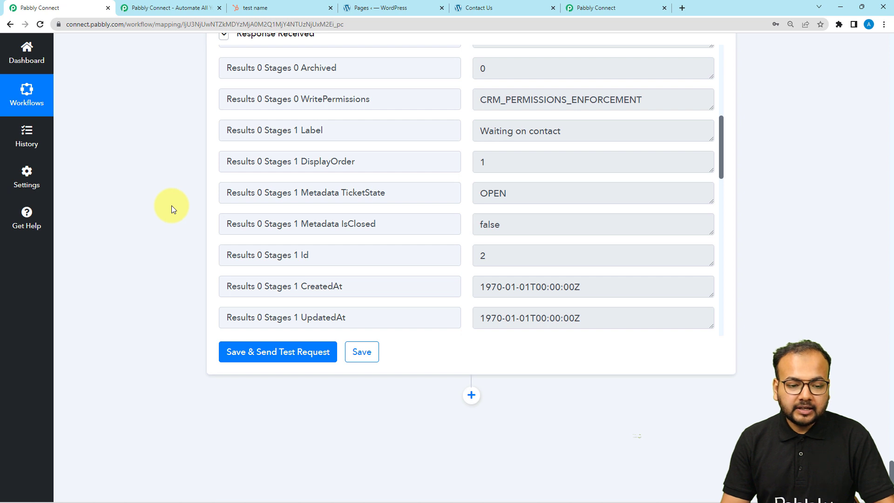
scroll(172, 206, "down", 1)
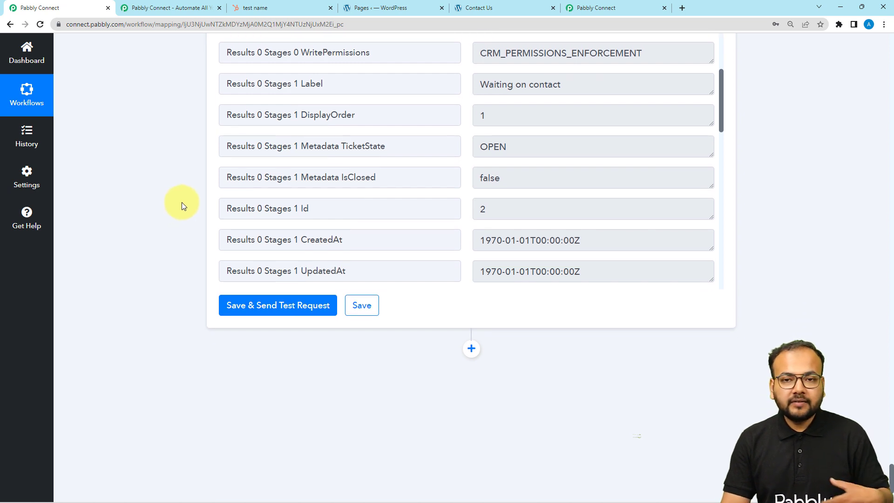
scroll(192, 205, "down", 2)
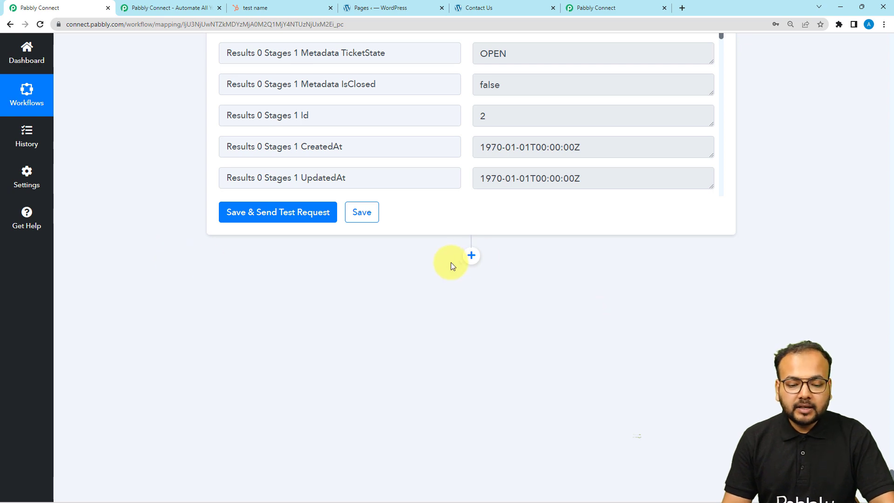
left_click(465, 260)
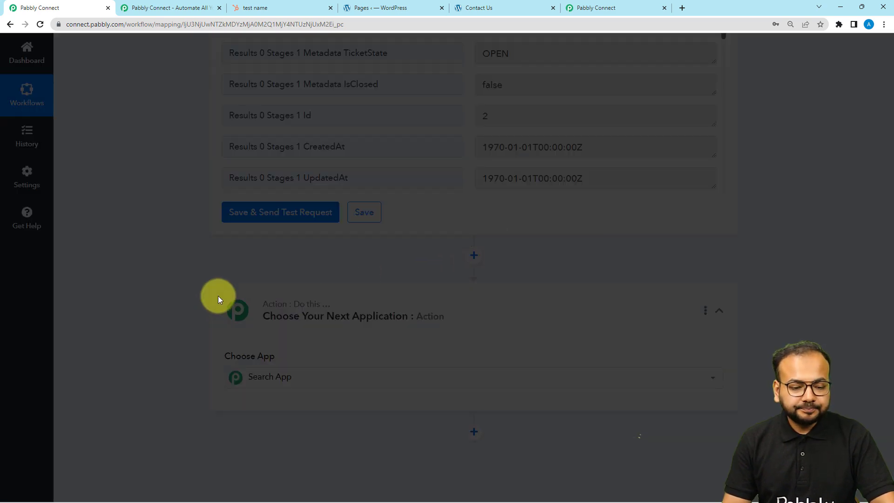
scroll(217, 301, "down", 2)
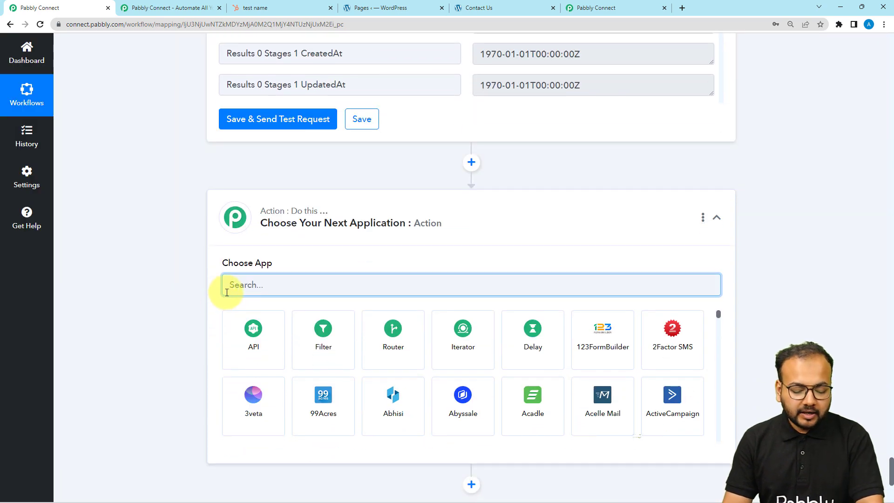
type("hub")
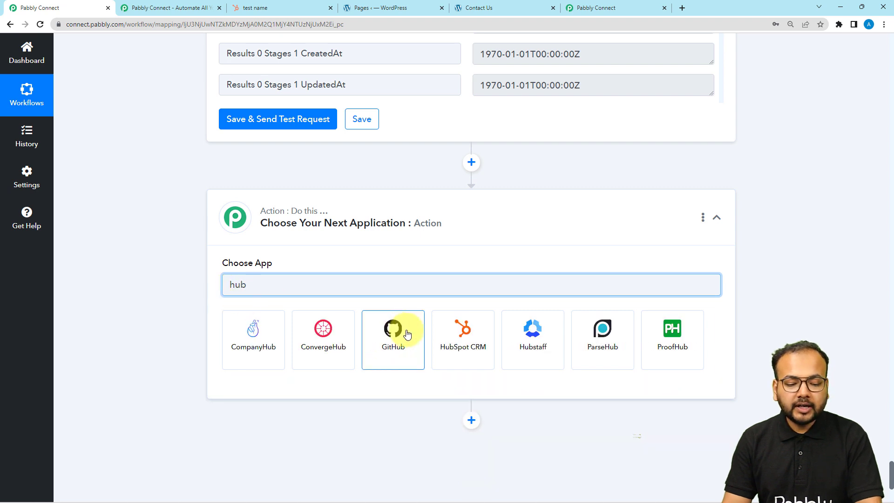
left_click(459, 335)
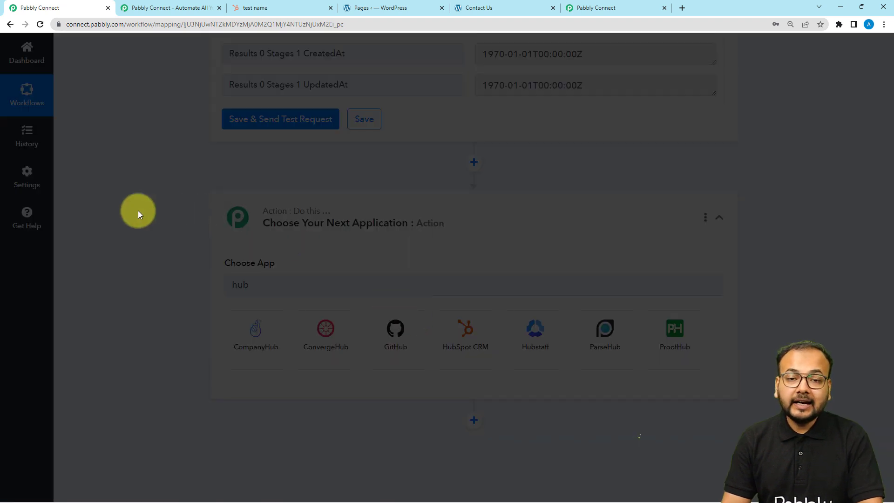
scroll(138, 210, "down", 2)
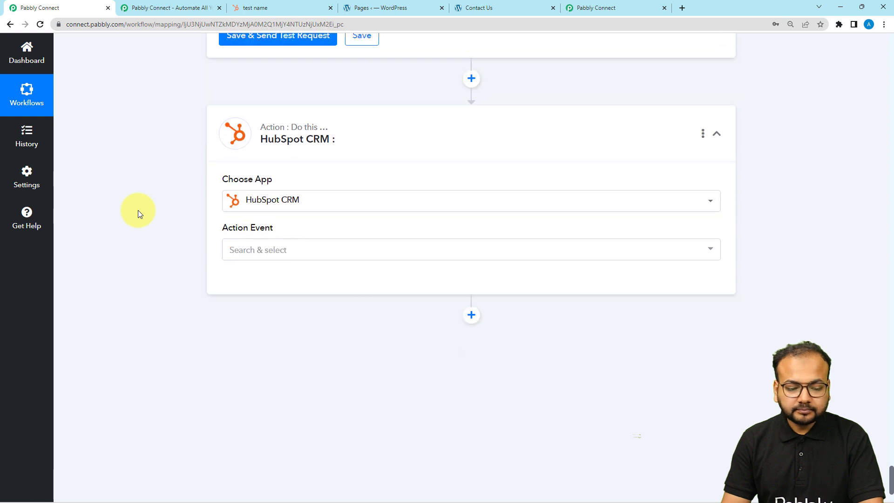
left_click(297, 244)
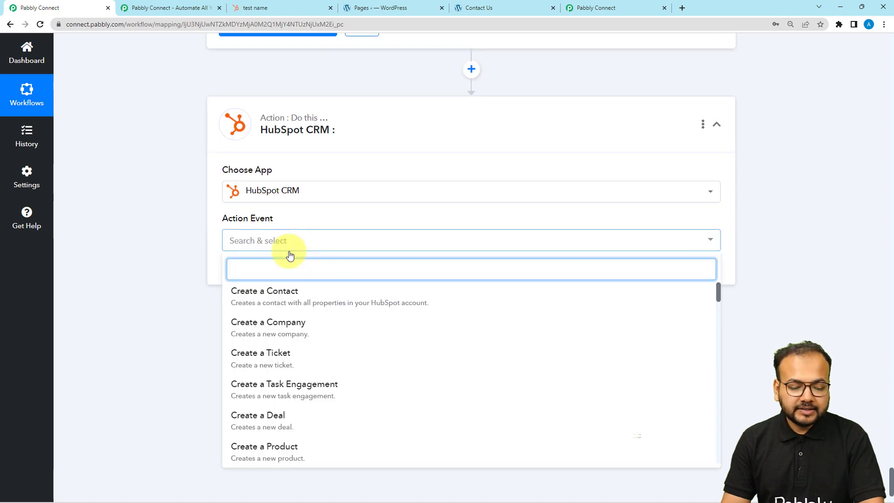
left_click(261, 360)
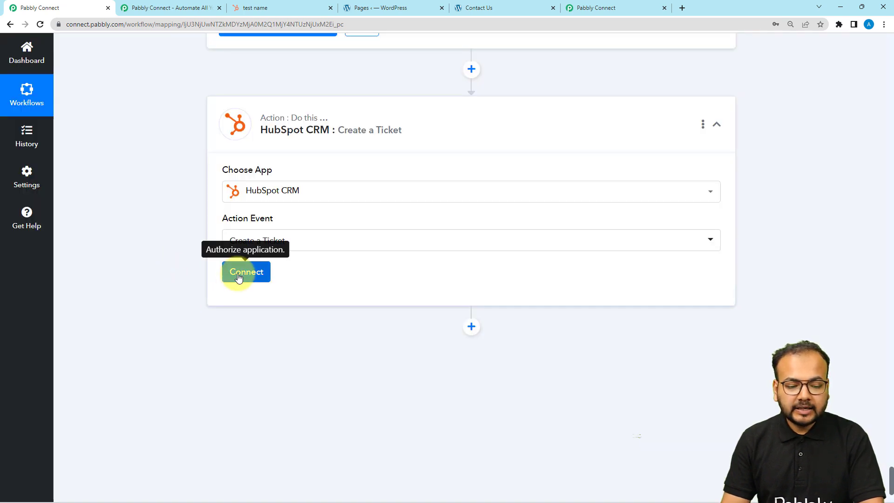
left_click(237, 275)
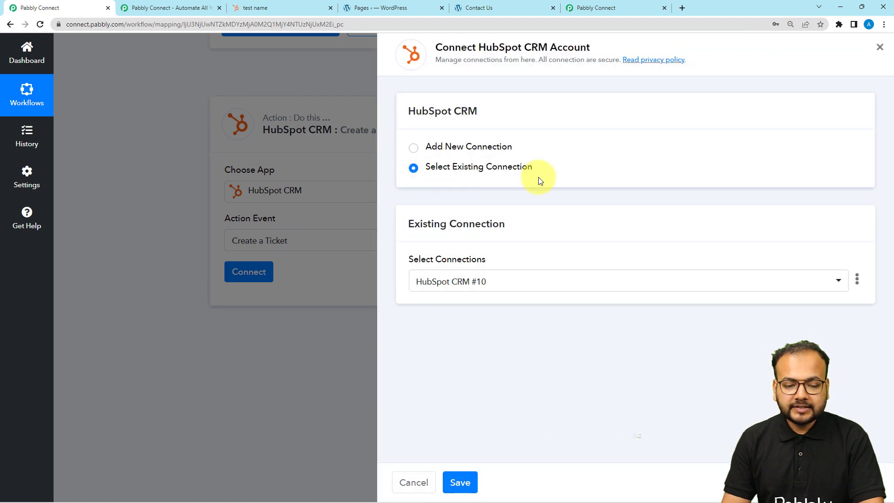
left_click(470, 486)
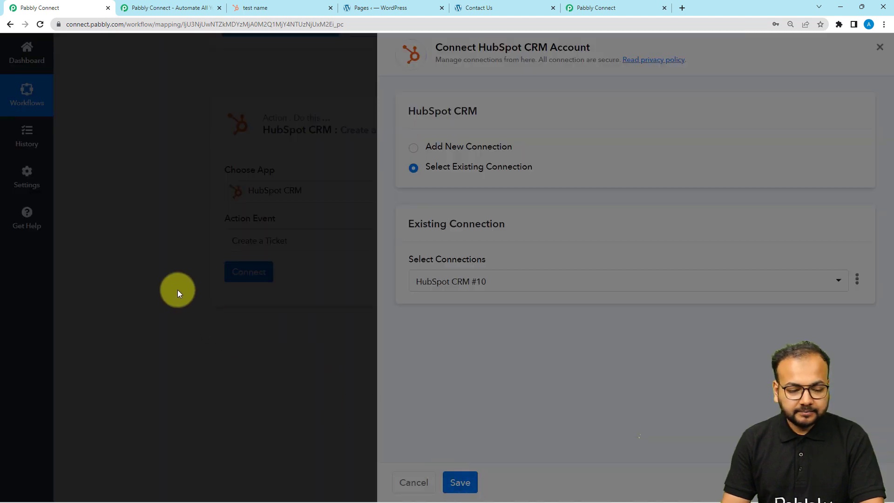
- Look through the Create a Ticket fields to locate the Pipeline and Ticket Status entries
scroll(188, 280, "down", 3)
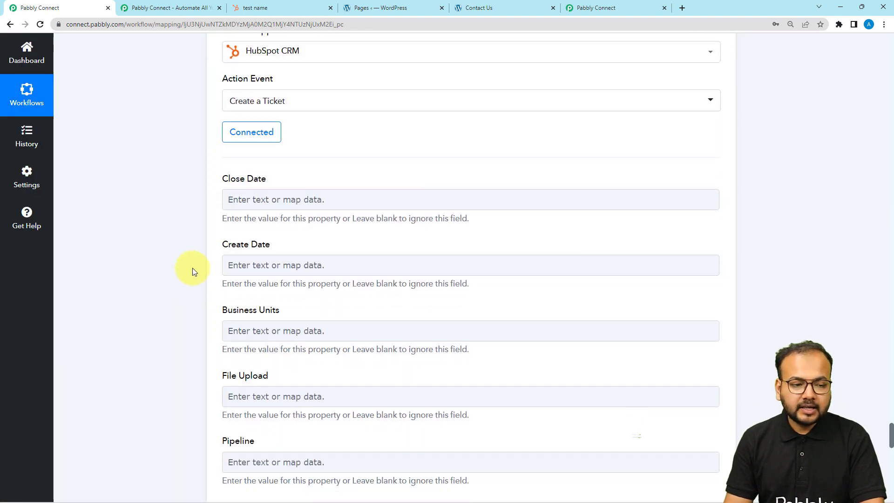
scroll(171, 255, "down", 2)
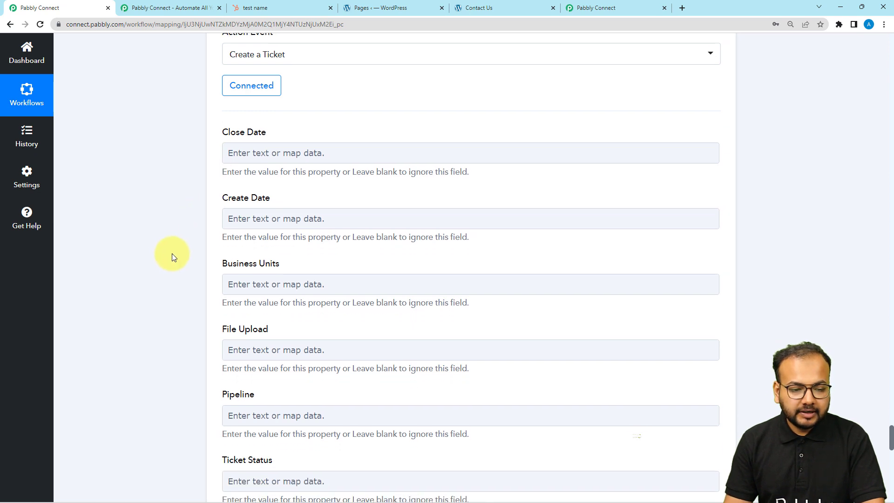
scroll(174, 253, "down", 4)
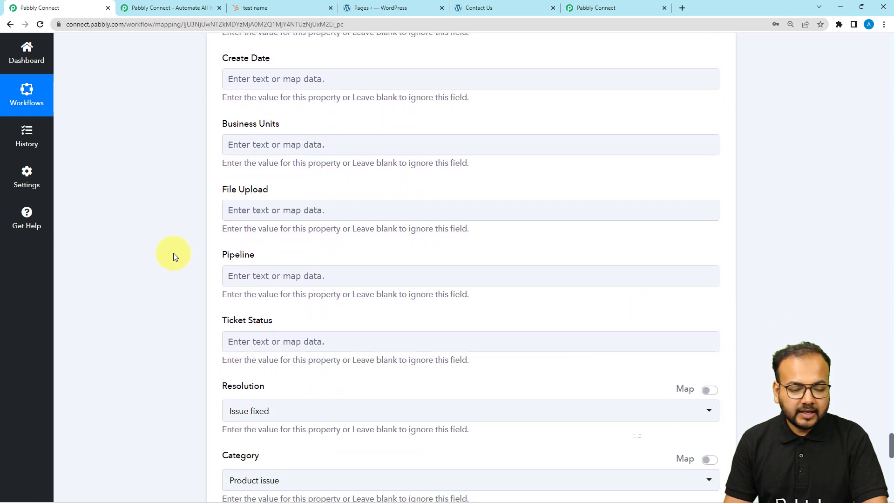
scroll(174, 253, "down", 1)
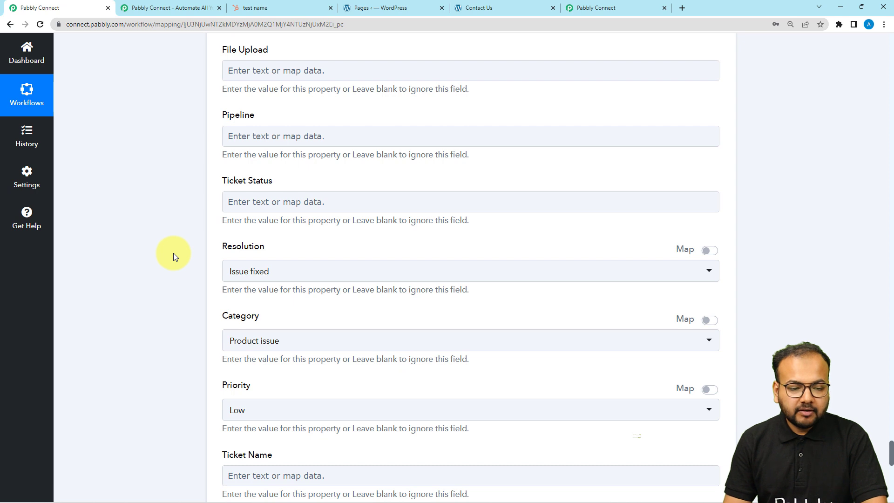
scroll(173, 253, "up", 1)
left_click(258, 191)
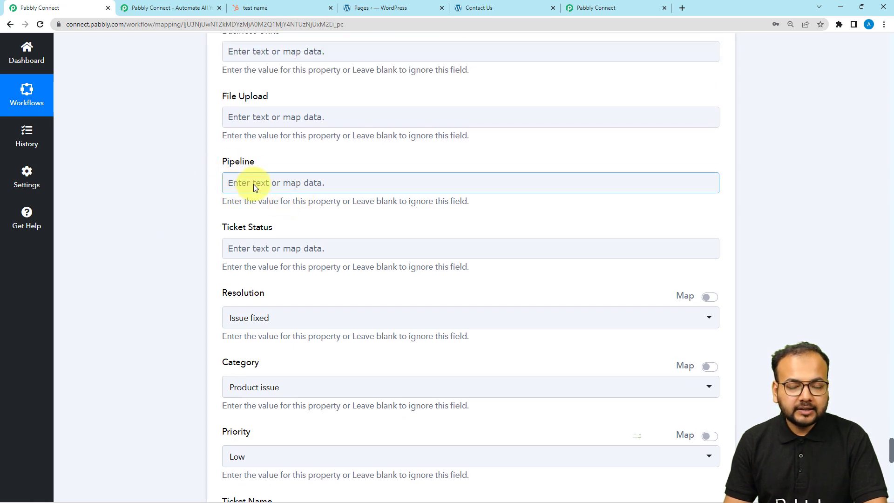
left_click(265, 240)
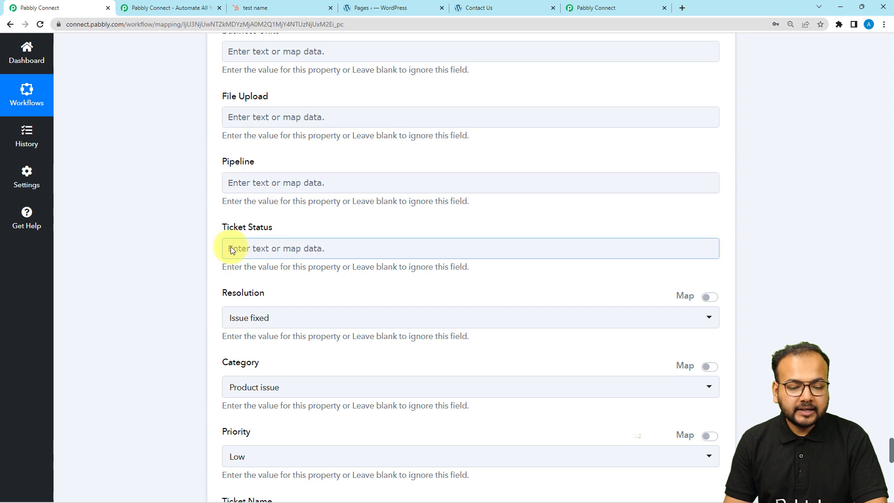
left_click(186, 225)
- Look up the New stage's ID in the ticket pipeline response and set the ticket's Ticket Status to 1
scroll(185, 222, "up", 11)
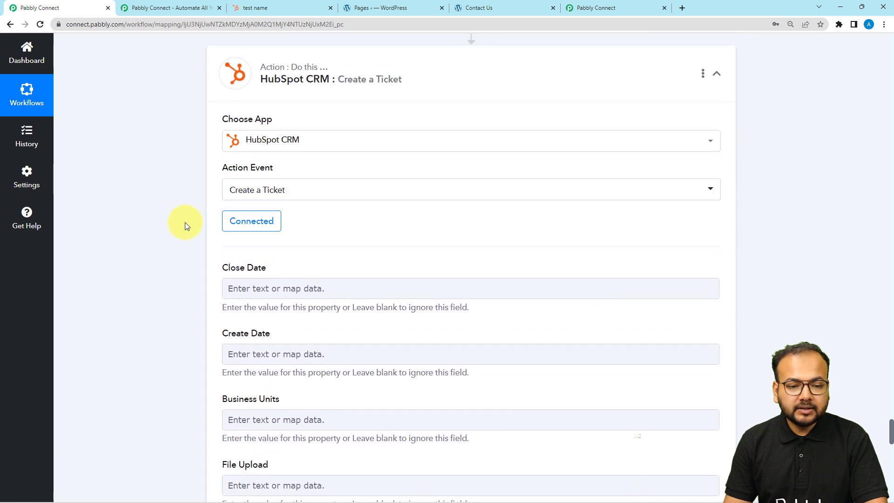
scroll(186, 232, "up", 5)
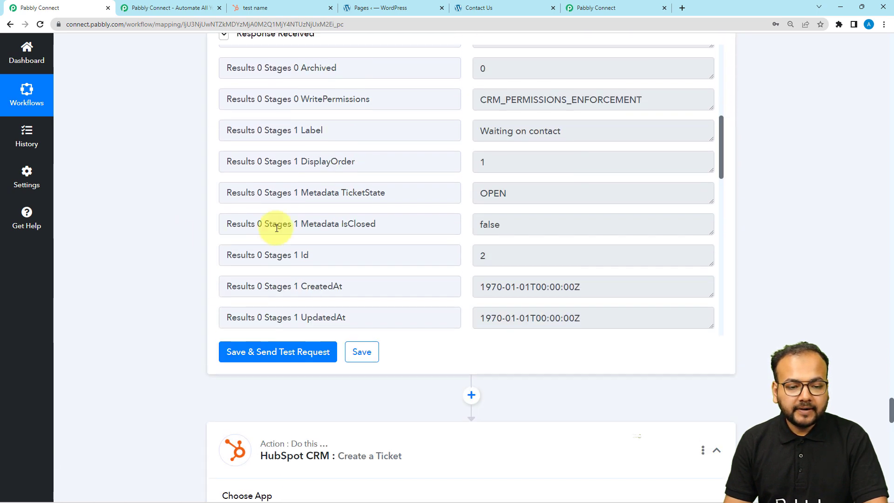
scroll(277, 228, "up", 3)
scroll(277, 229, "up", 4)
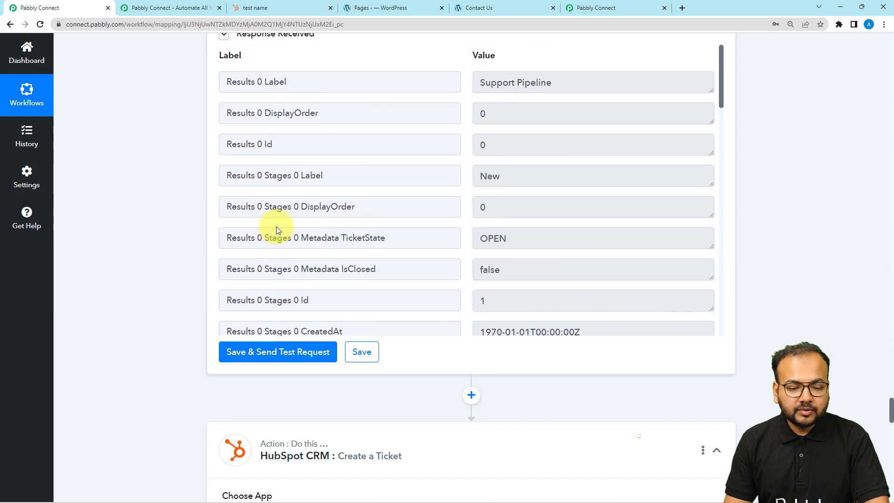
scroll(276, 227, "down", 1)
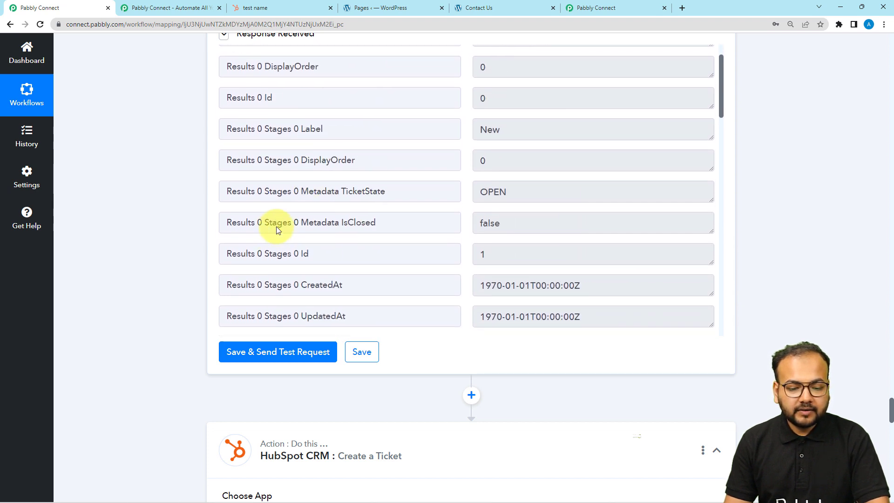
double_click(505, 131)
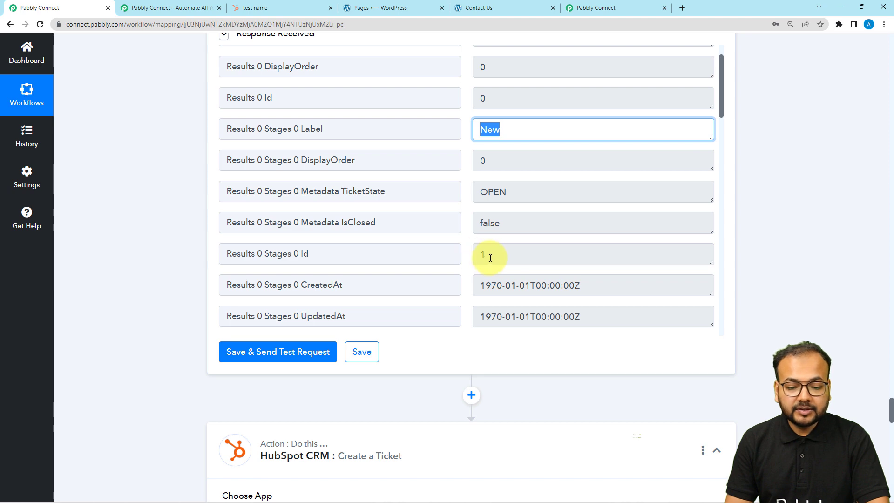
scroll(177, 285, "down", 7)
scroll(177, 284, "down", 4)
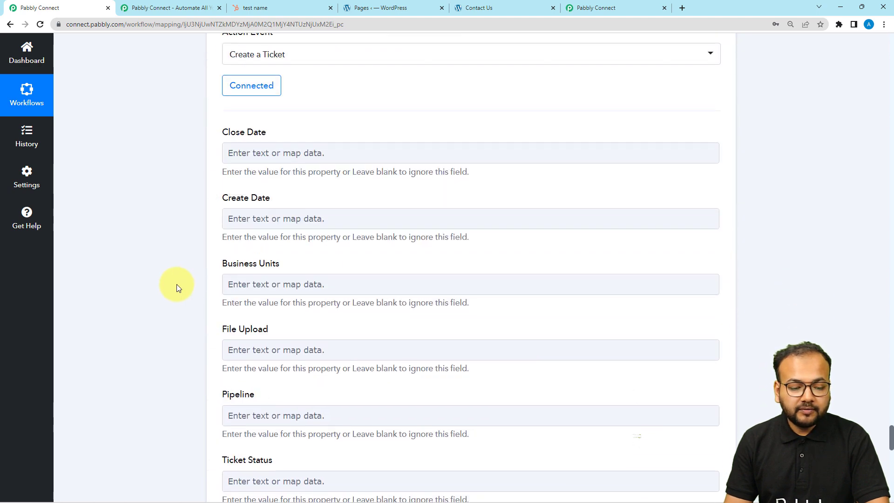
scroll(191, 283, "down", 3)
left_click(240, 348)
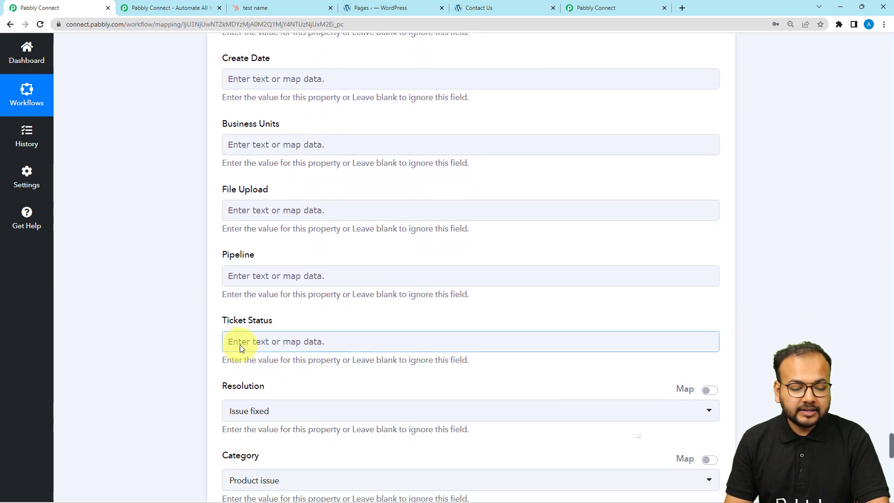
type("1")
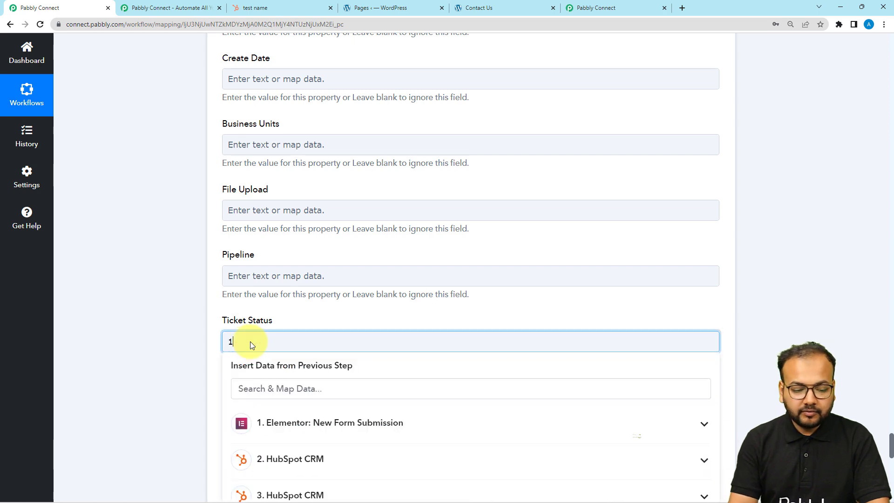
- Look up the Support Pipeline's ID in the ticket pipeline response and set the ticket's Pipeline to 0
scroll(156, 265, "up", 15)
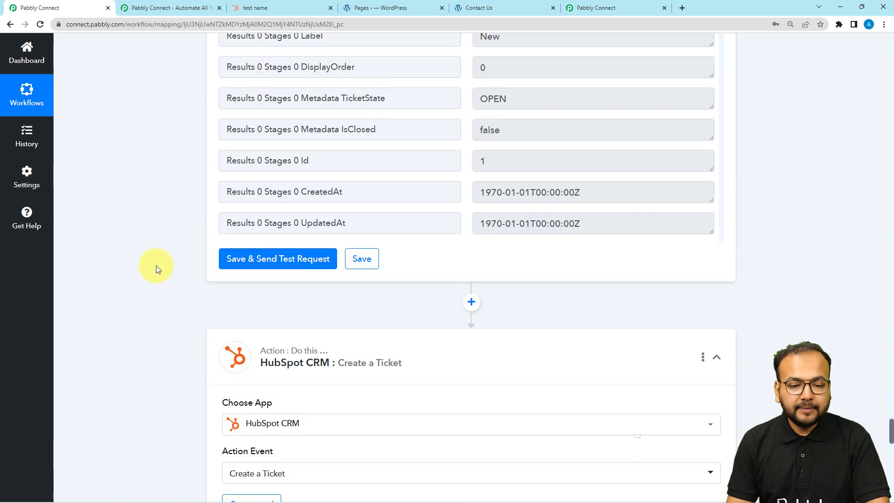
scroll(424, 232, "up", 2)
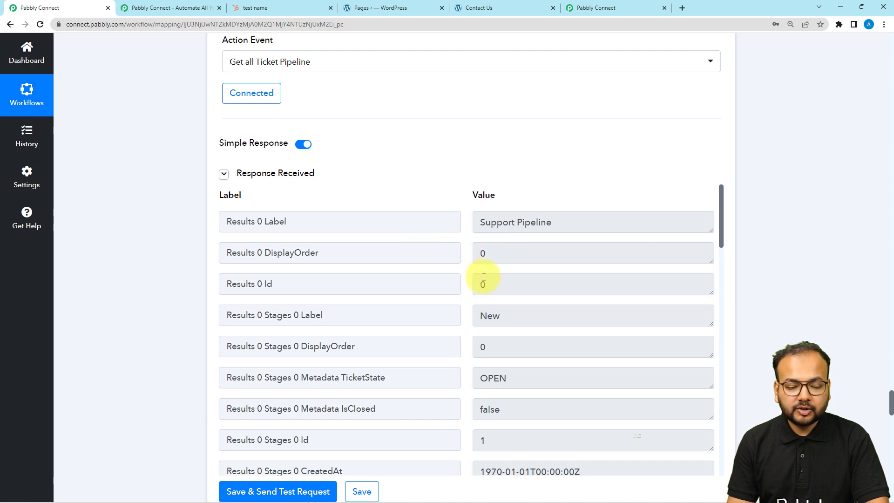
scroll(149, 261, "down", 9)
scroll(146, 258, "down", 8)
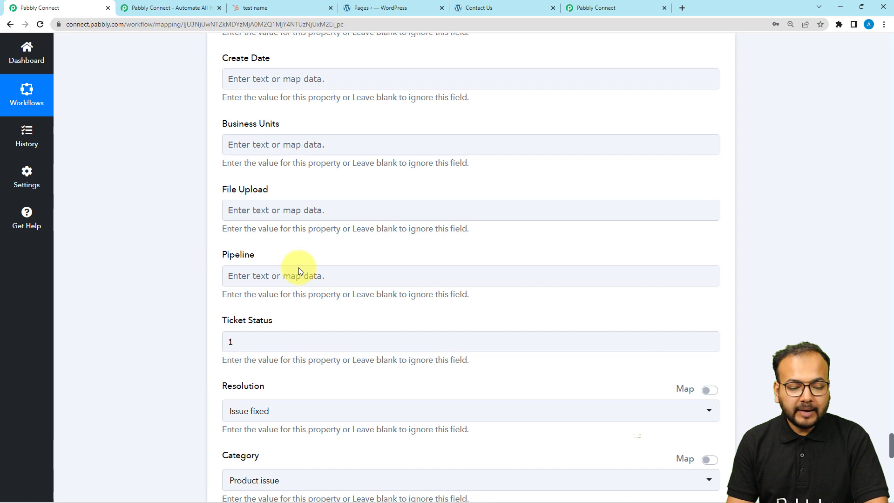
left_click(299, 271)
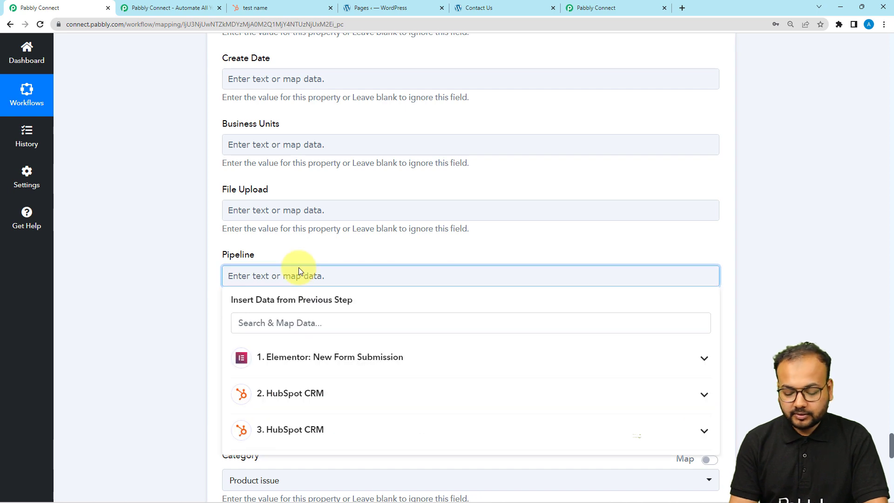
type("0")
left_click(136, 189)
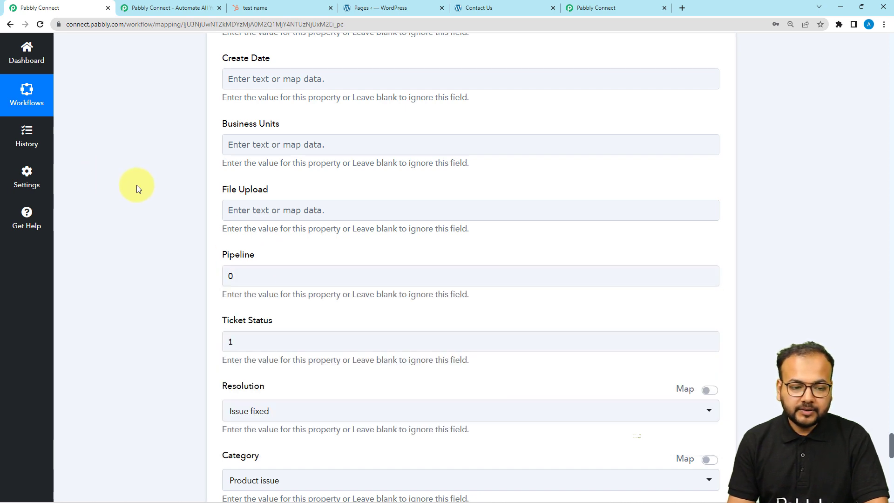
- Look through the ticket fields, examining the available Resolution and Category options
scroll(132, 192, "up", 4)
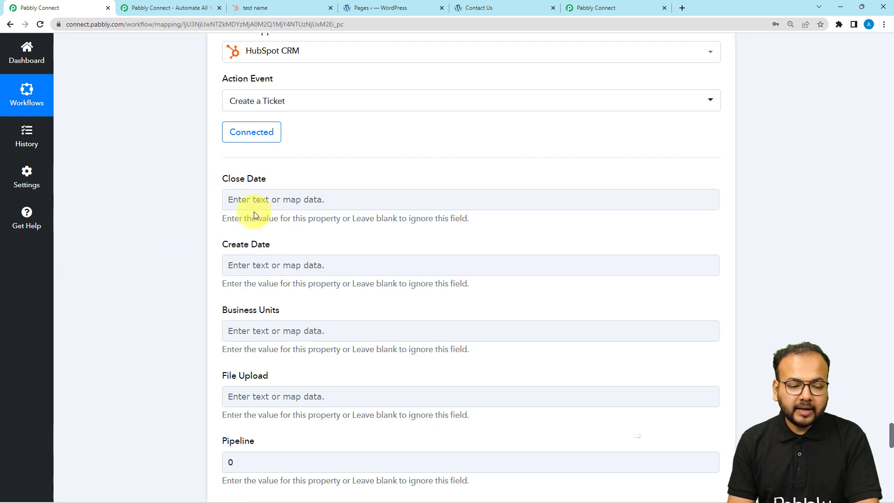
scroll(165, 262, "down", 2)
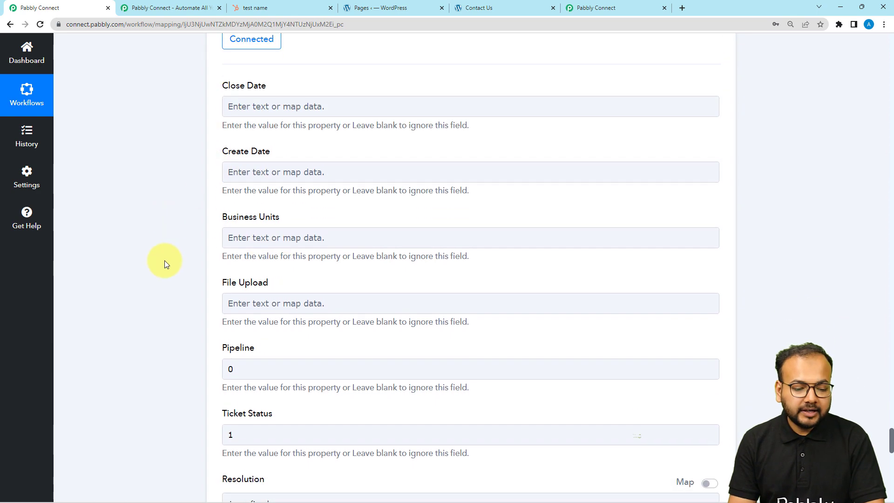
scroll(164, 264, "down", 6)
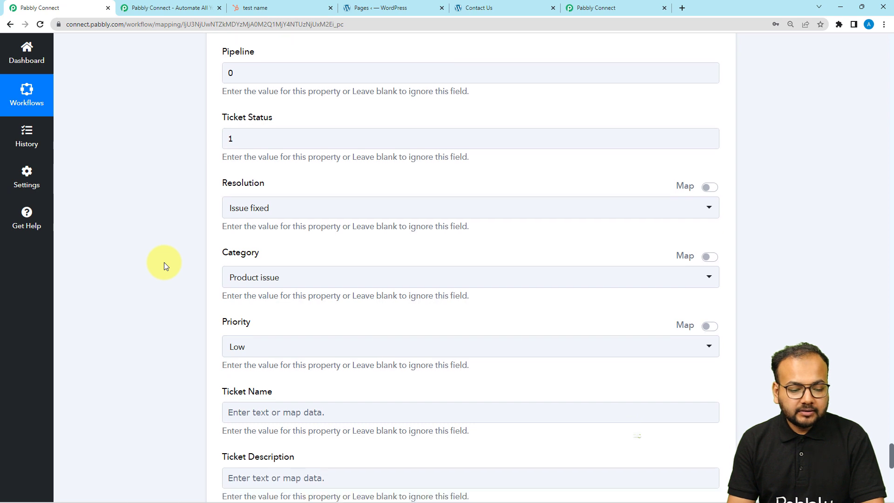
scroll(164, 266, "down", 1)
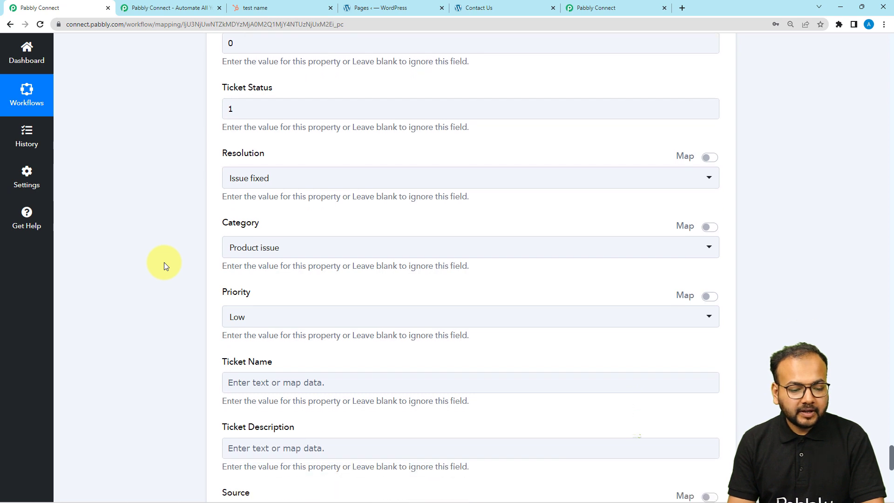
left_click(262, 185)
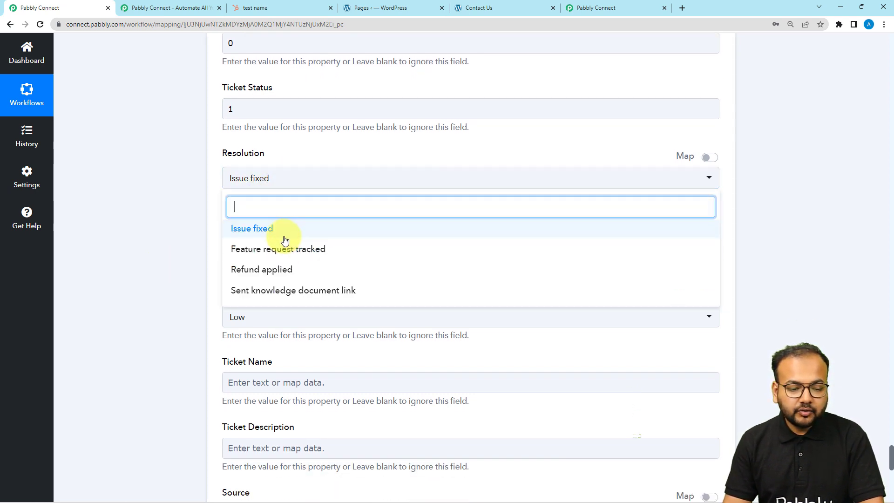
left_click(182, 212)
scroll(182, 212, "down", 1)
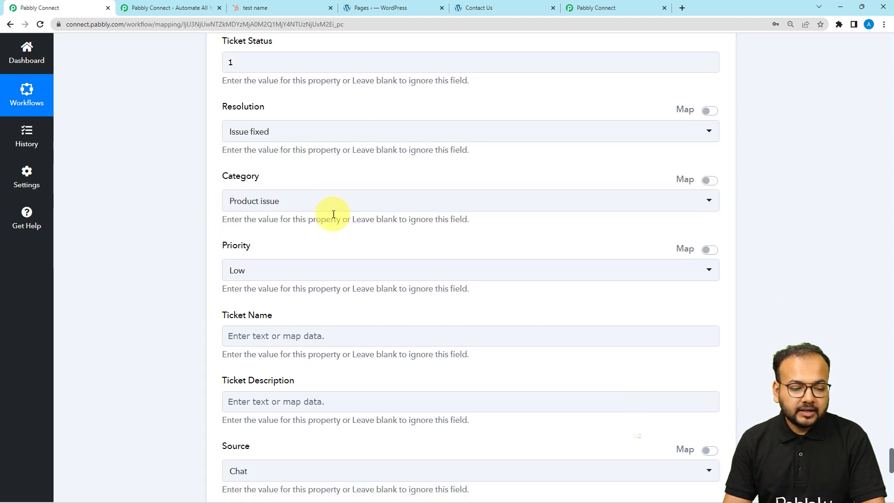
left_click(296, 205)
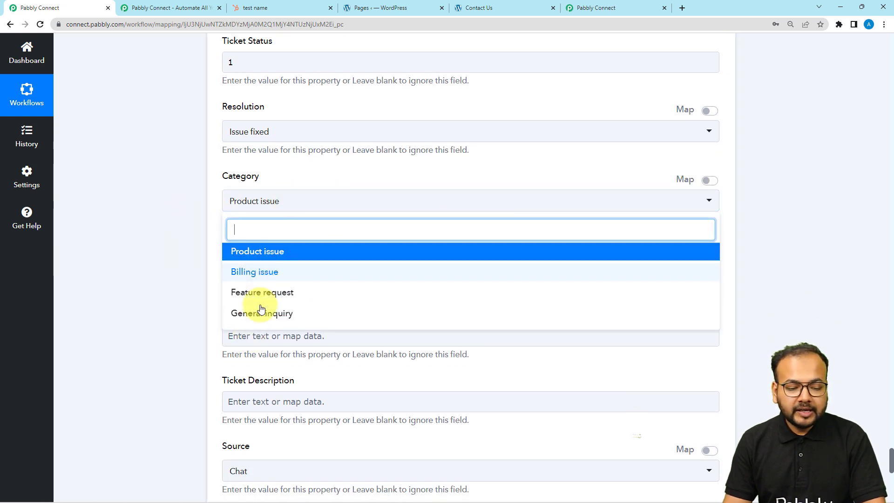
left_click(202, 253)
scroll(202, 254, "down", 1)
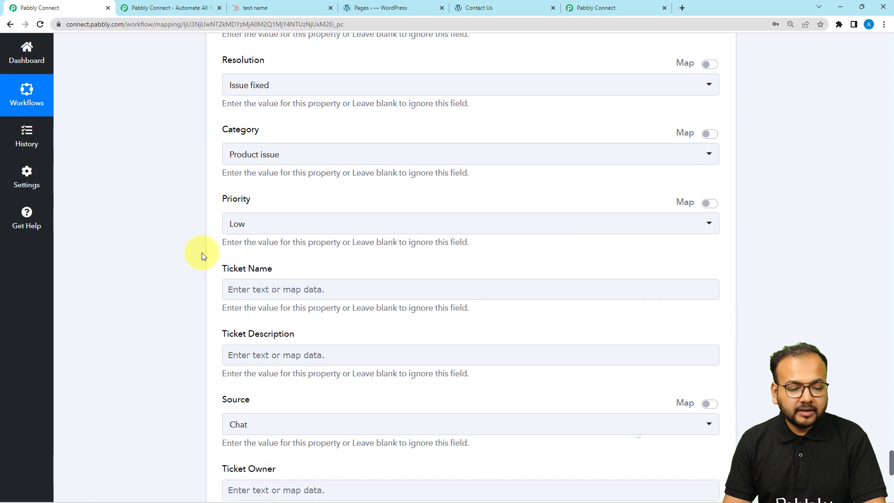
- Set the ticket's Priority to Medium, Ticket Name to "New Ticket from the form" and Ticket Description to "For form submission"
left_click(289, 226)
left_click(239, 292)
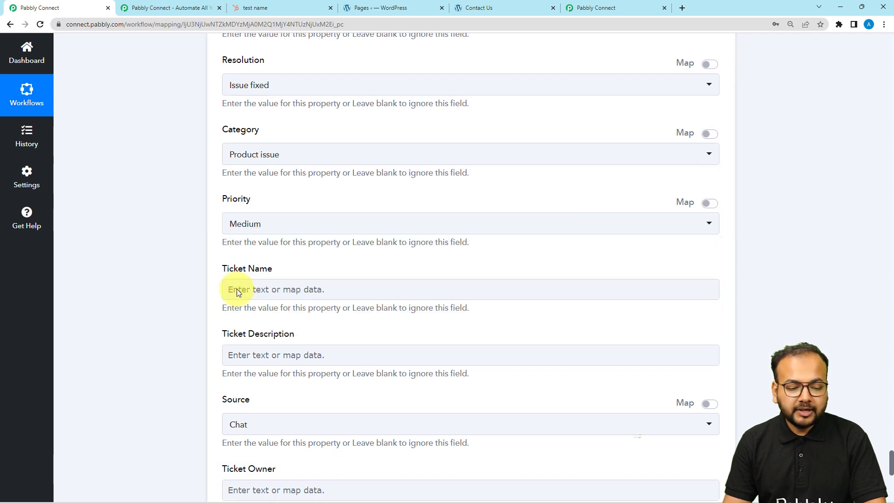
scroll(202, 245, "down", 1)
left_click(259, 237)
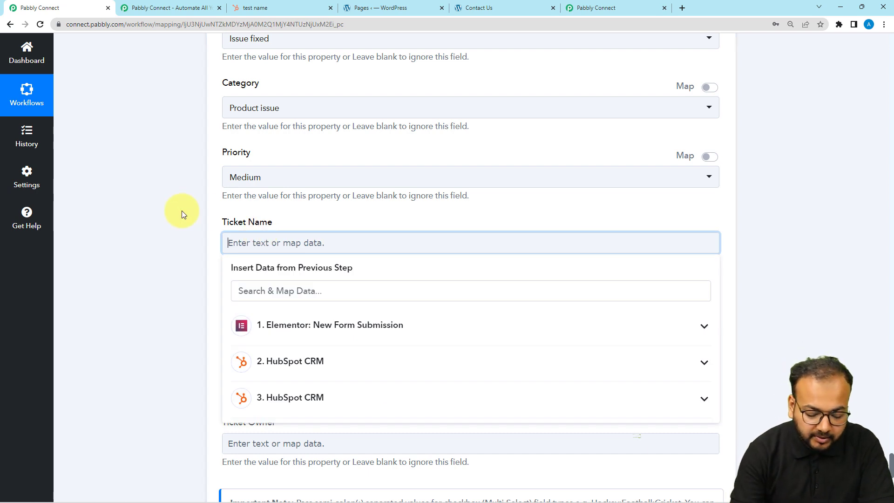
type("New Ticket from the form")
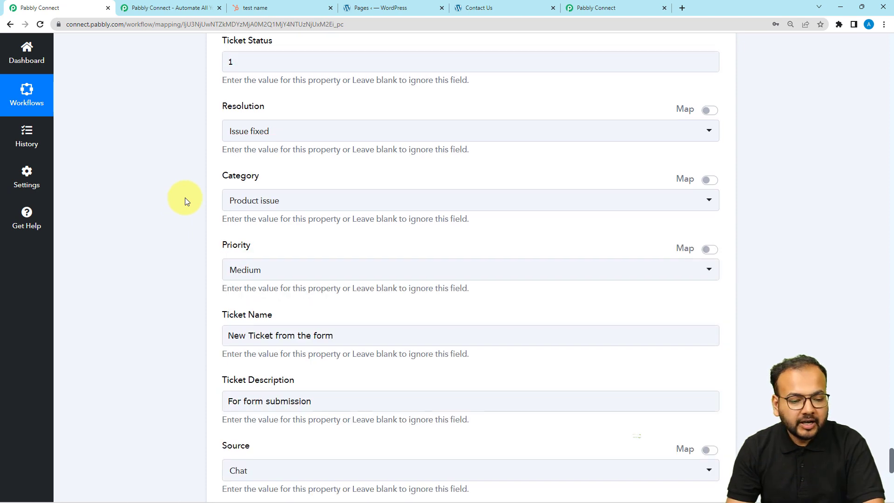
scroll(185, 199, "down", 1)
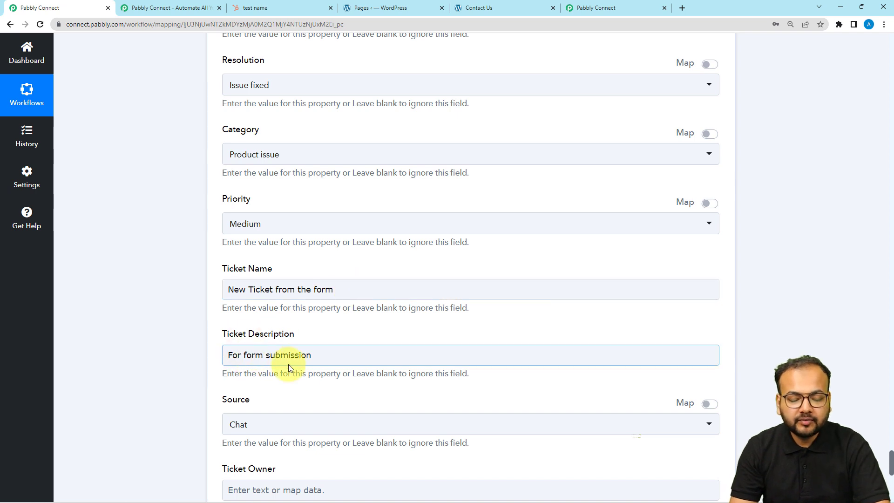
- Delete the Get all Ticket Pipeline action from the workflow
scroll(237, 311, "up", 1)
scroll(183, 275, "up", 6)
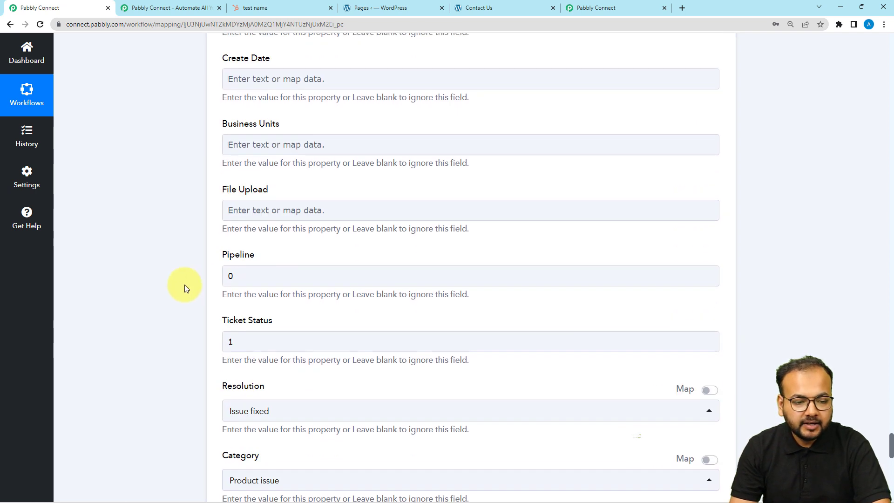
scroll(215, 321, "up", 10)
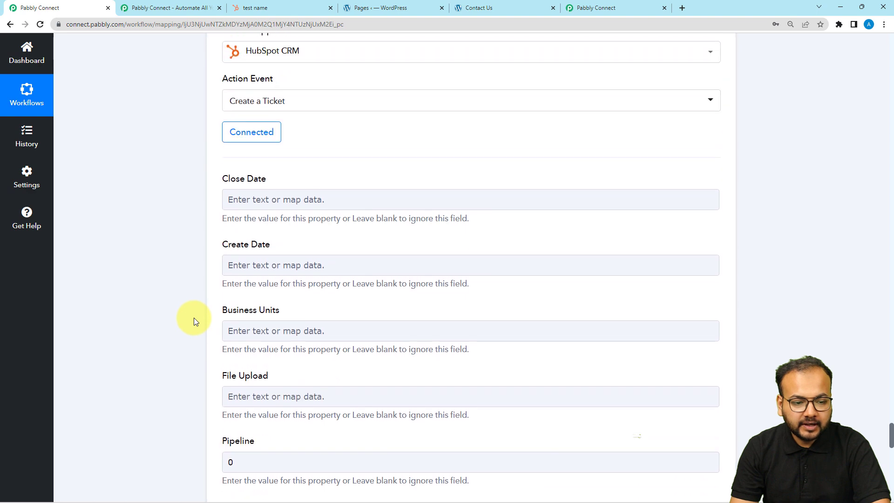
scroll(150, 129, "up", 15)
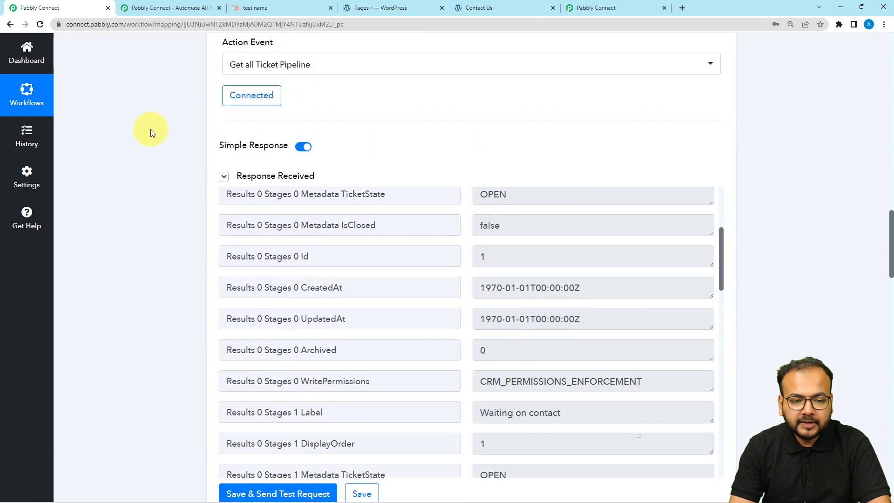
left_click(703, 205)
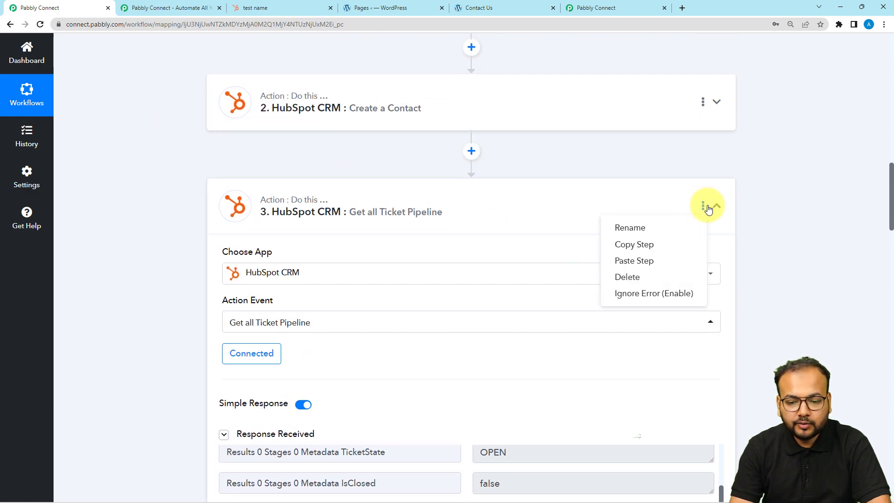
left_click(627, 276)
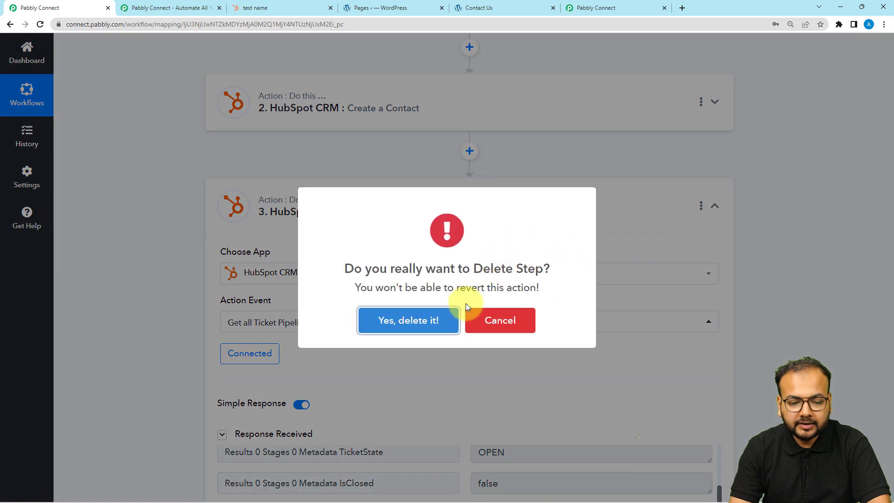
left_click(445, 321)
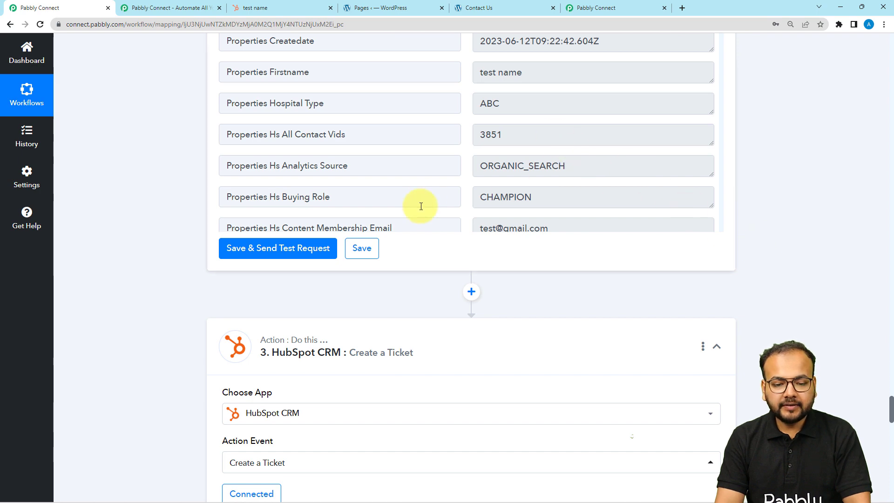
- Save the Create a Ticket action and send its test request
scroll(150, 202, "down", 9)
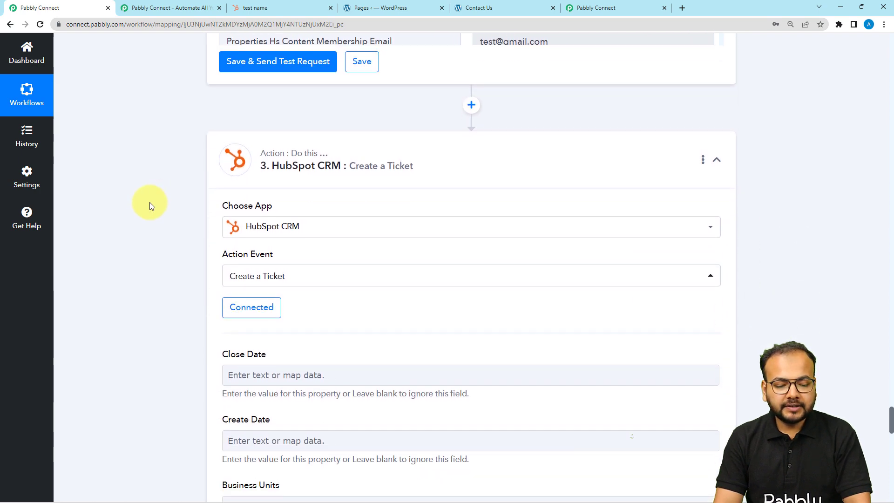
scroll(149, 202, "down", 16)
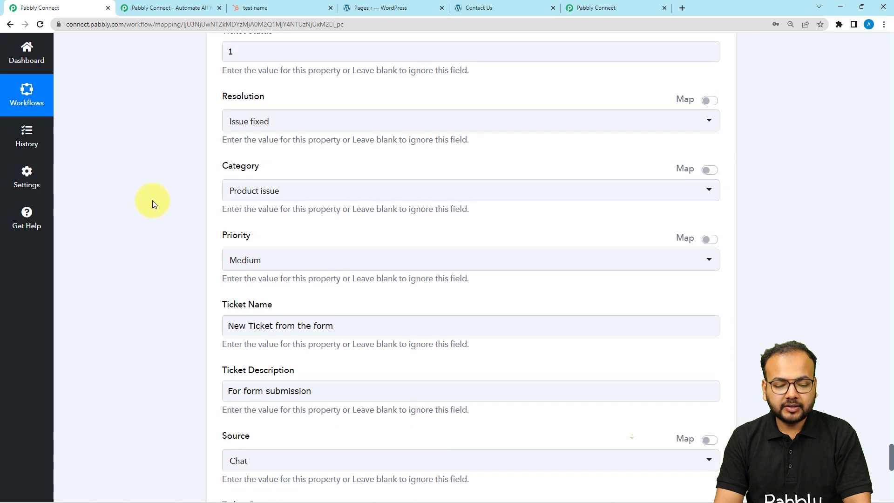
scroll(152, 200, "down", 1)
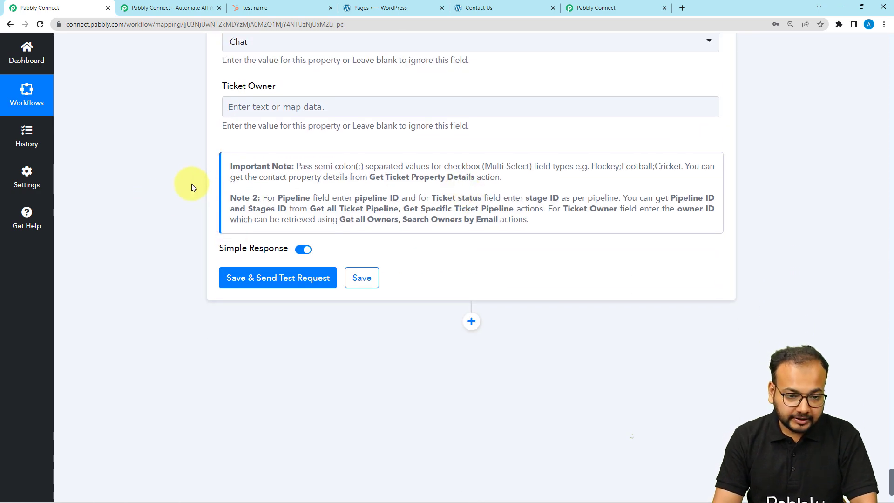
left_click(261, 285)
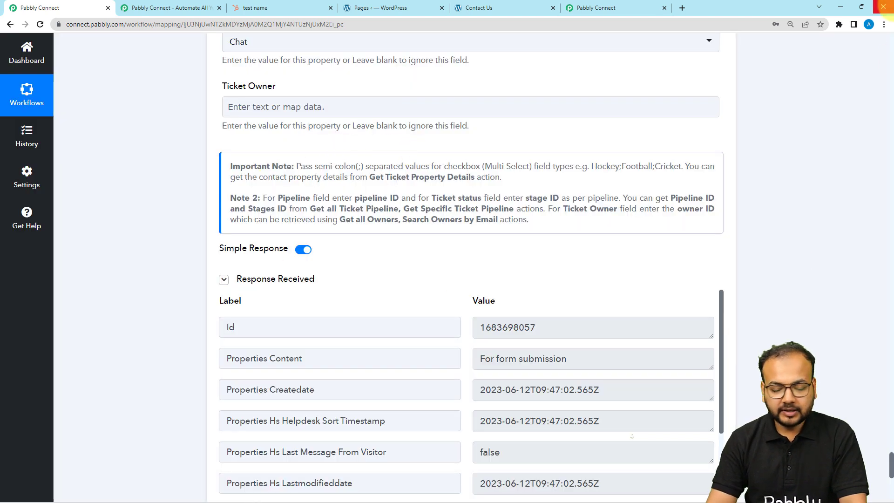
- Switch to HubSpot and check the tickets list for the ticket named "New Ticket from the form"
left_click(284, 7)
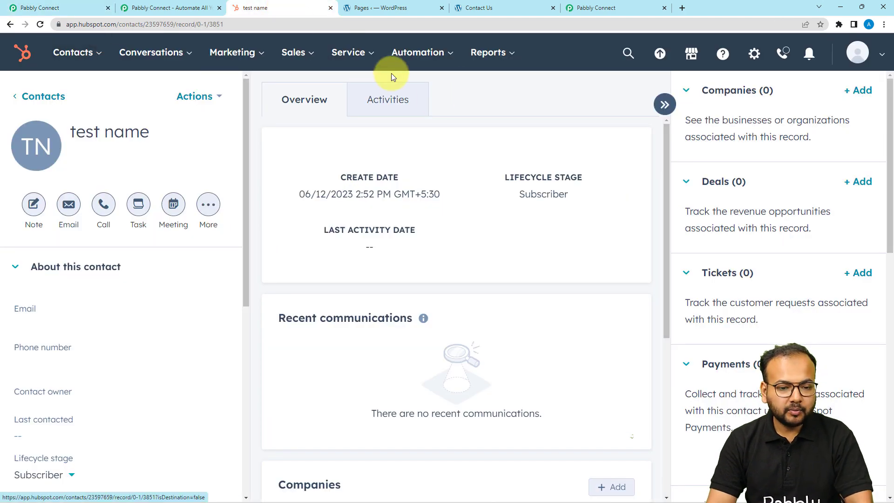
left_click(366, 56)
left_click(344, 107)
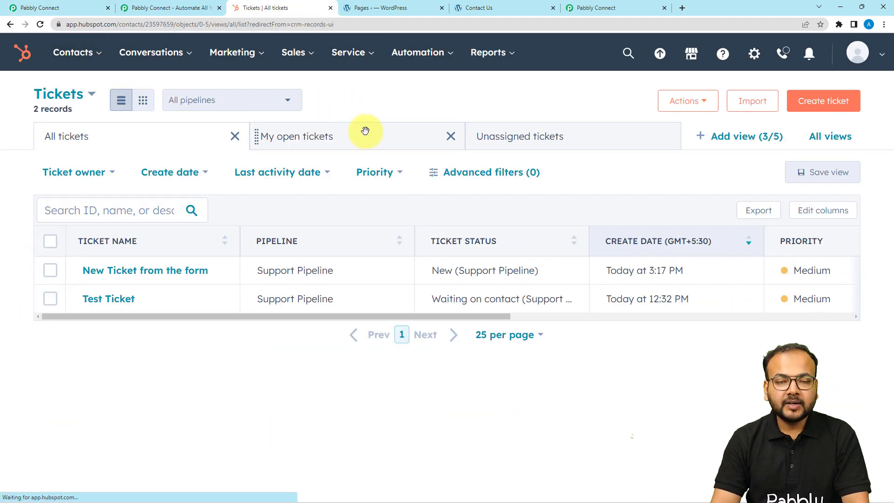
left_click(82, 277)
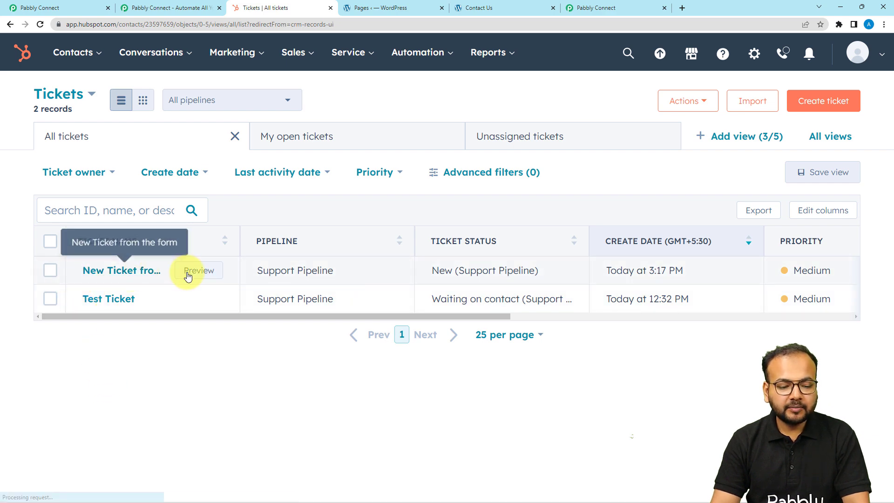
- Return to Pabbly Connect and add another HubSpot CRM action after the Create a Ticket step
left_click(62, 9)
scroll(116, 212, "down", 8)
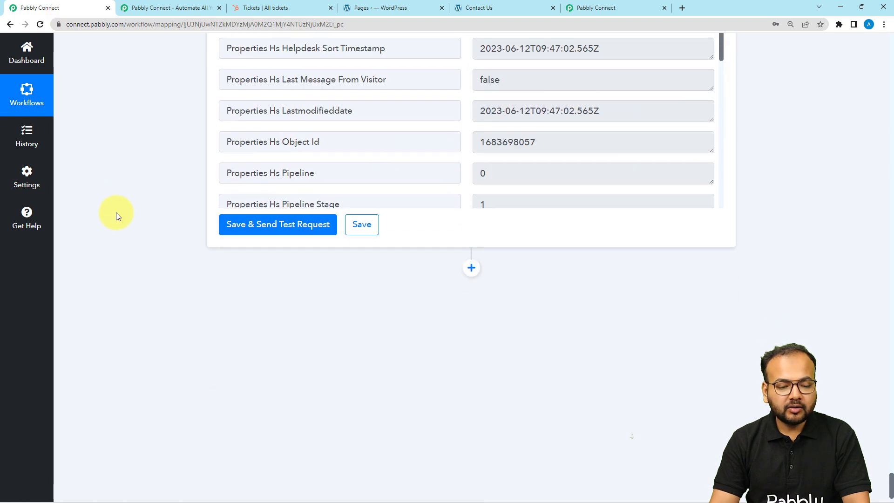
scroll(116, 212, "down", 2)
left_click(472, 216)
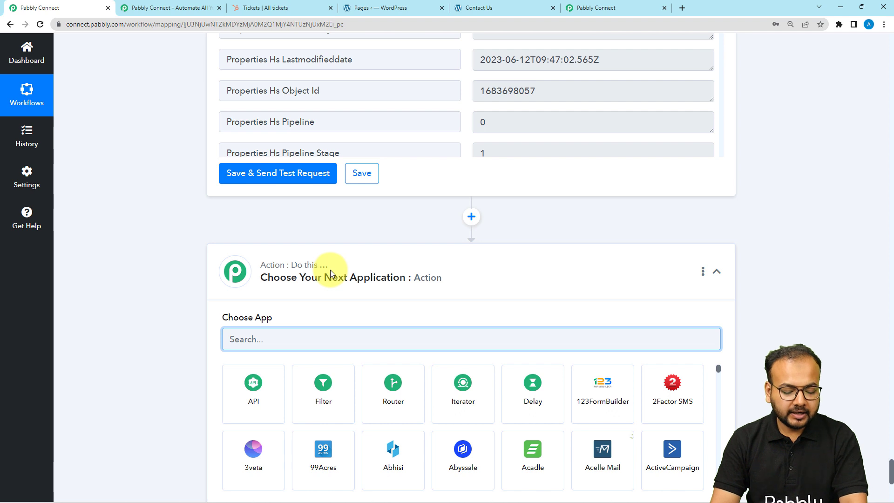
type("hub")
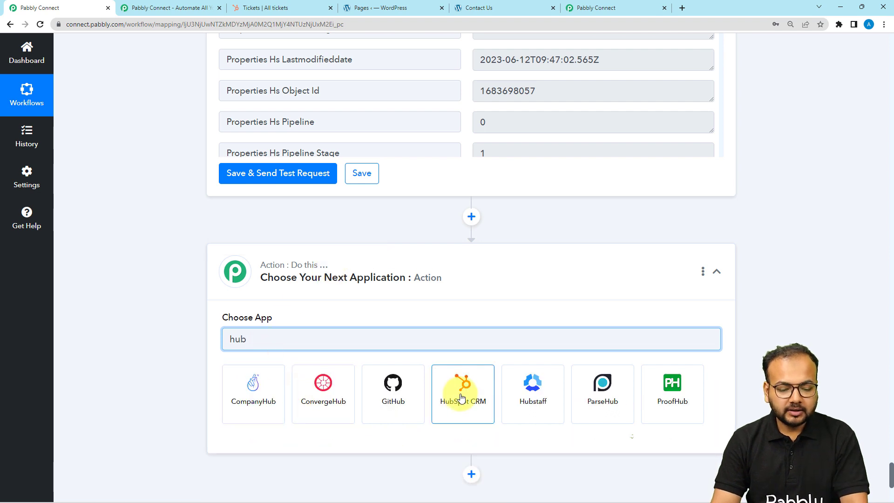
left_click(463, 392)
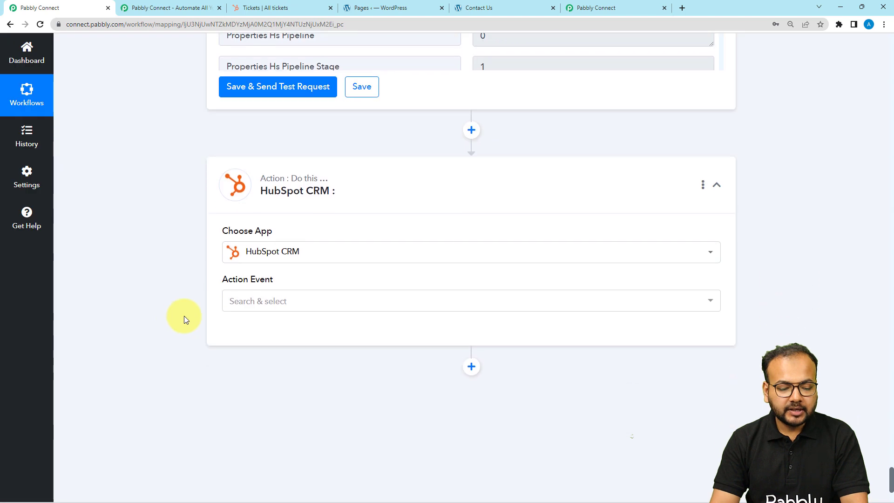
- Set the new action's event to Associate Multiple CRM Objects and connect it through the existing HubSpot CRM #10 connection
left_click(251, 302)
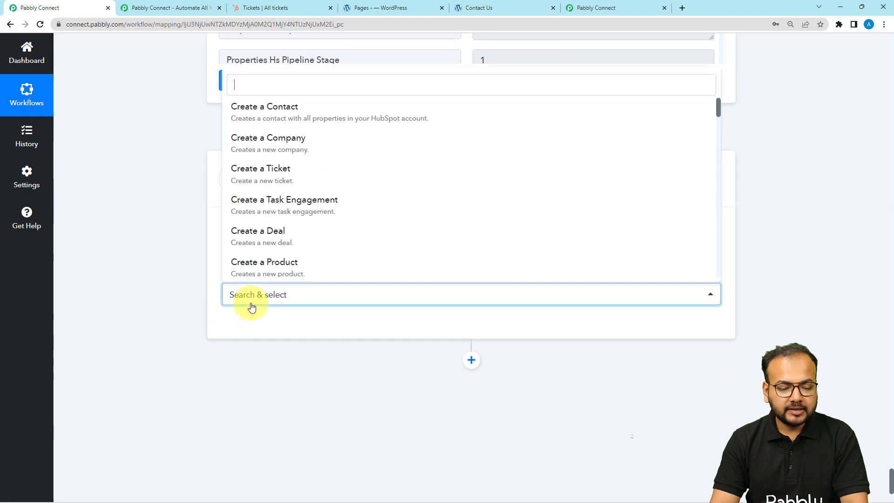
type("ass")
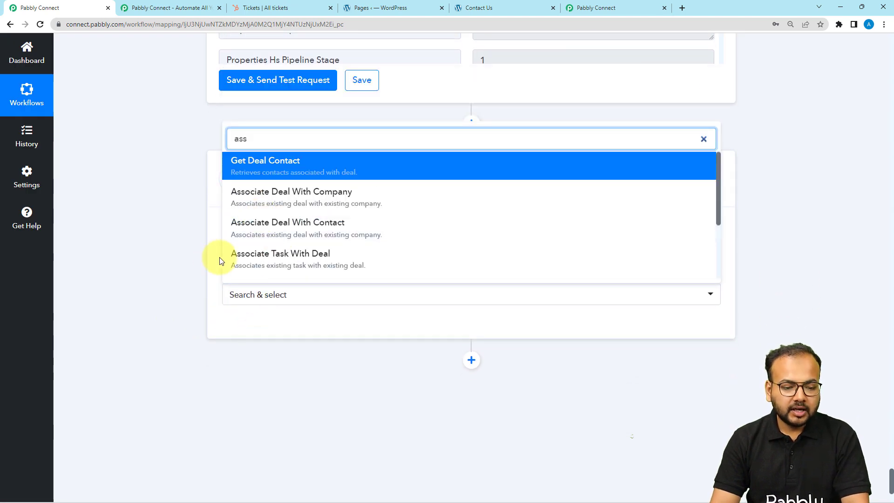
scroll(271, 208, "down", 1)
scroll(272, 209, "down", 1)
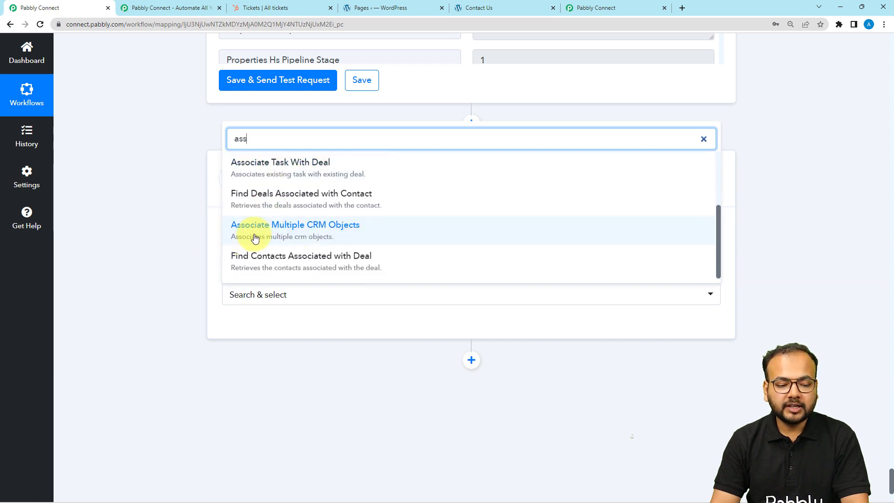
left_click(317, 230)
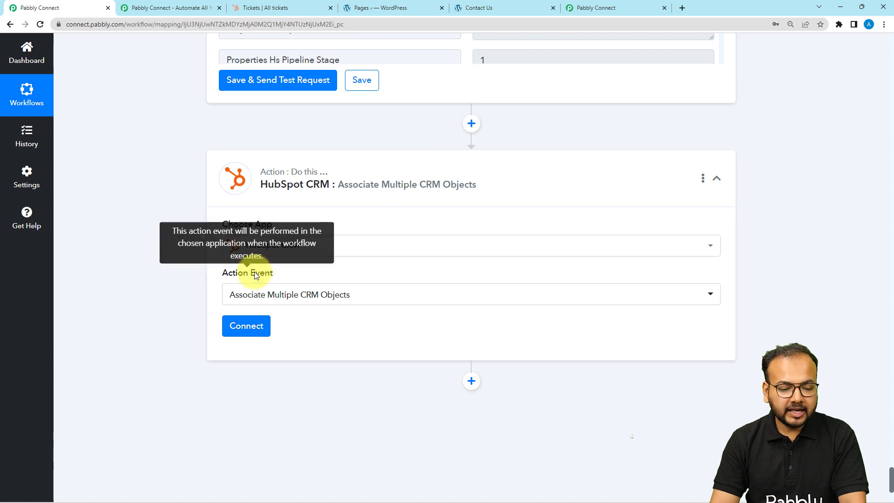
left_click(238, 327)
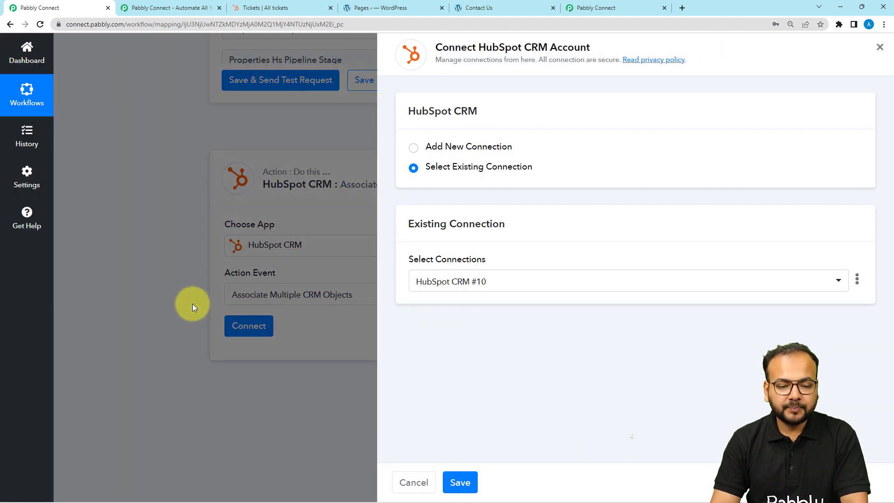
left_click(461, 483)
scroll(242, 307, "down", 2)
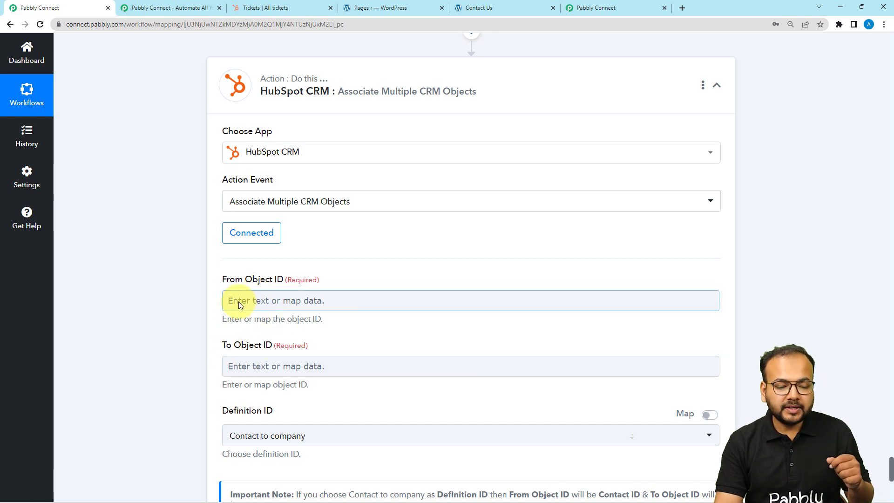
- Map the From Object ID to the Id from step 2 and the To Object ID to the Id from step 3
left_click(254, 301)
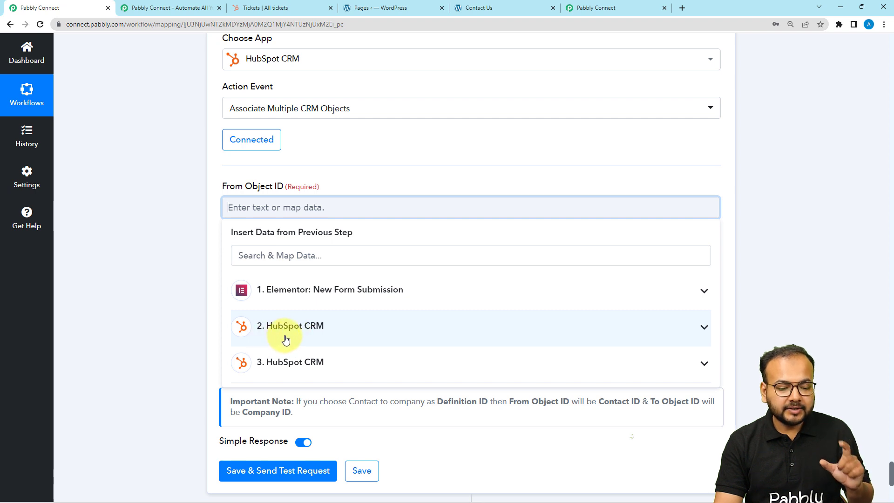
left_click(287, 337)
left_click(276, 360)
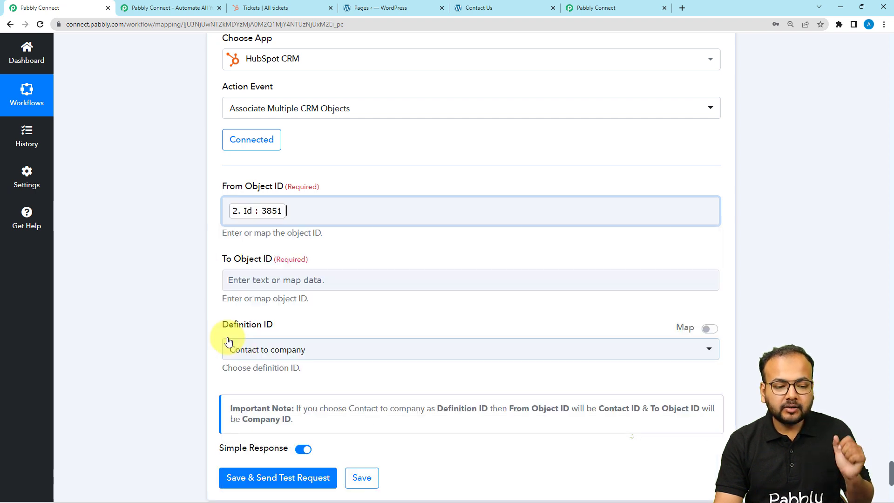
left_click(251, 278)
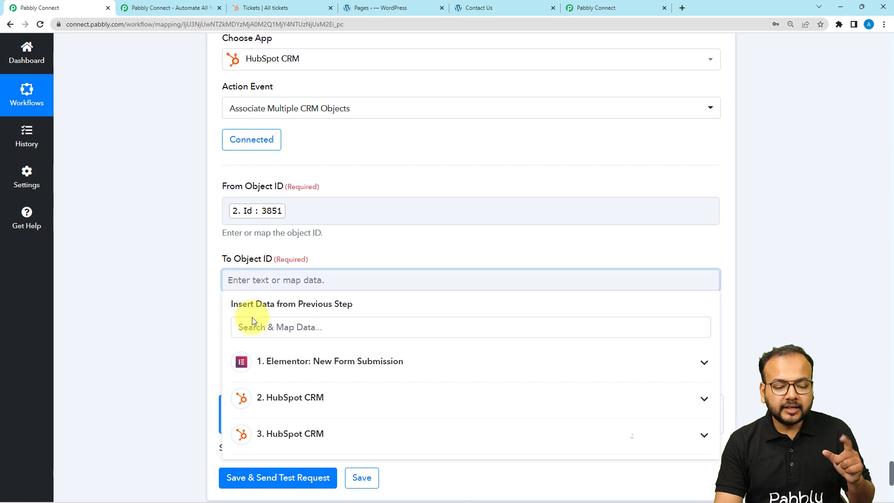
scroll(253, 317, "down", 4)
left_click(278, 266)
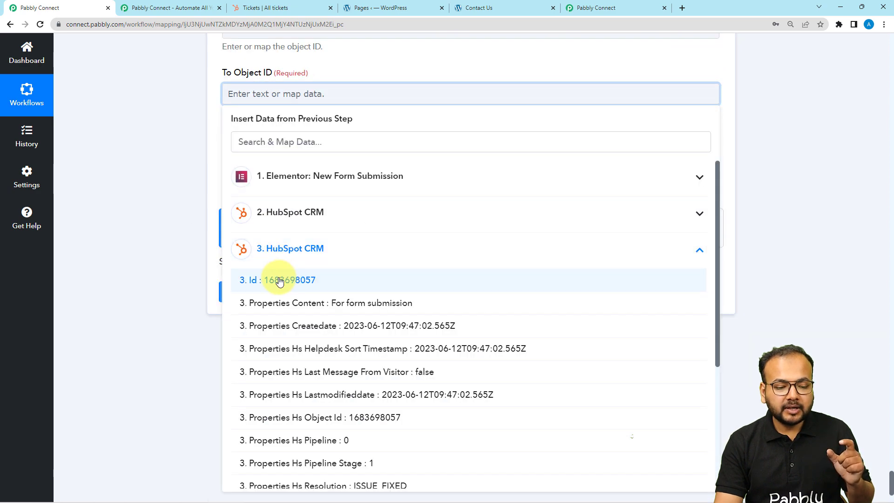
left_click(285, 279)
left_click(191, 219)
scroll(190, 219, "up", 2)
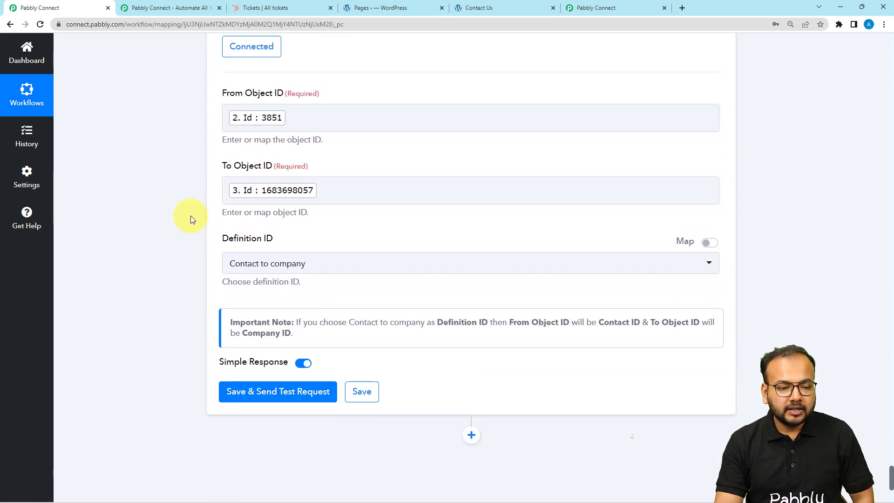
- Set the Definition ID to Contact to ticket, then save the association action and send its test request
left_click(254, 265)
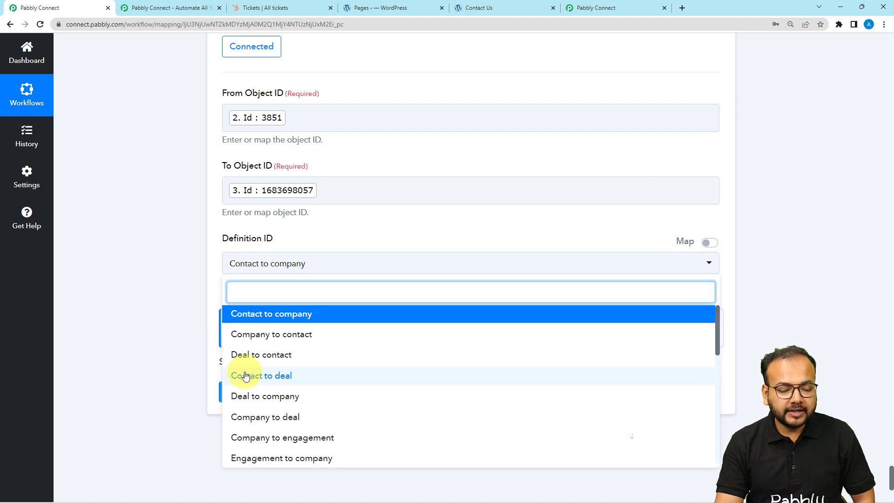
scroll(243, 427, "down", 1)
scroll(243, 429, "down", 2)
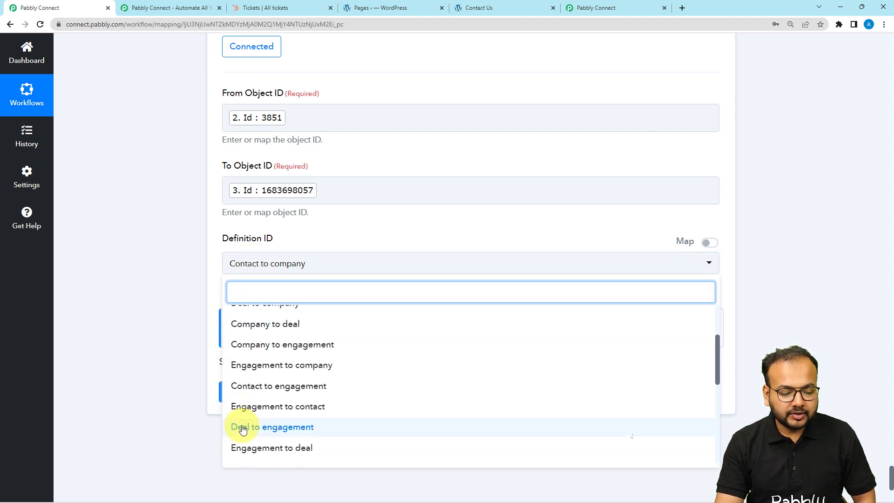
scroll(251, 380, "down", 3)
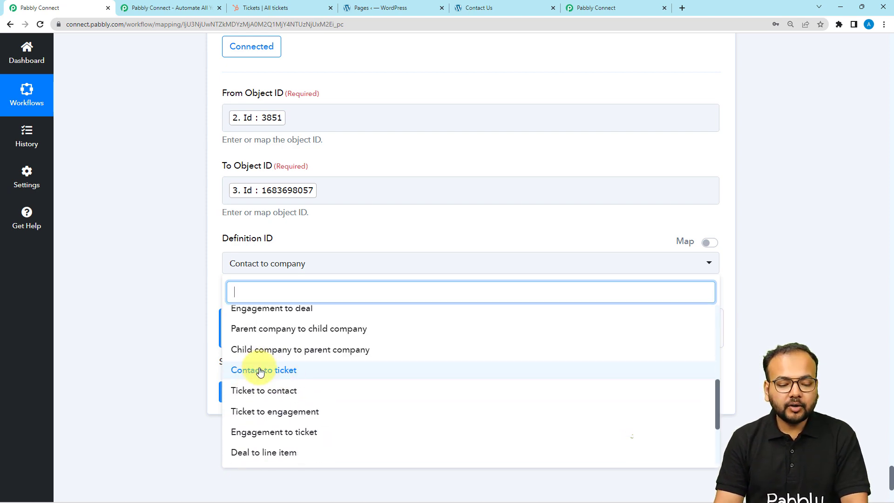
left_click(260, 372)
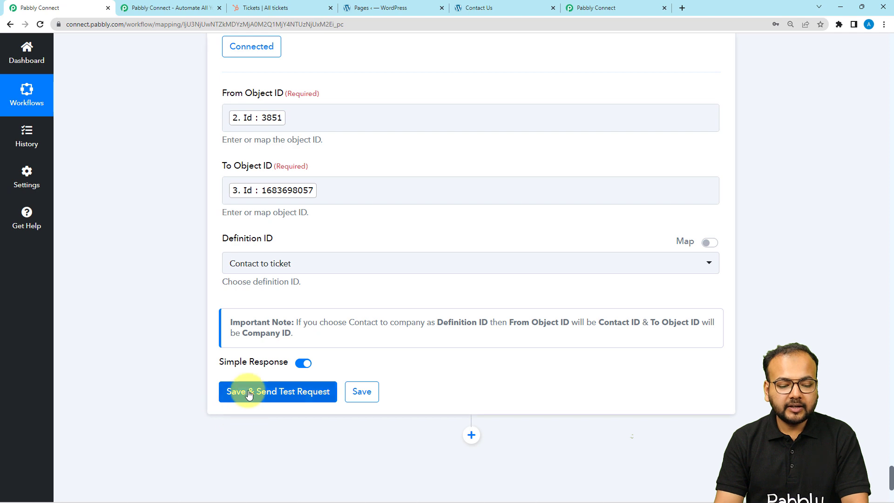
left_click(248, 392)
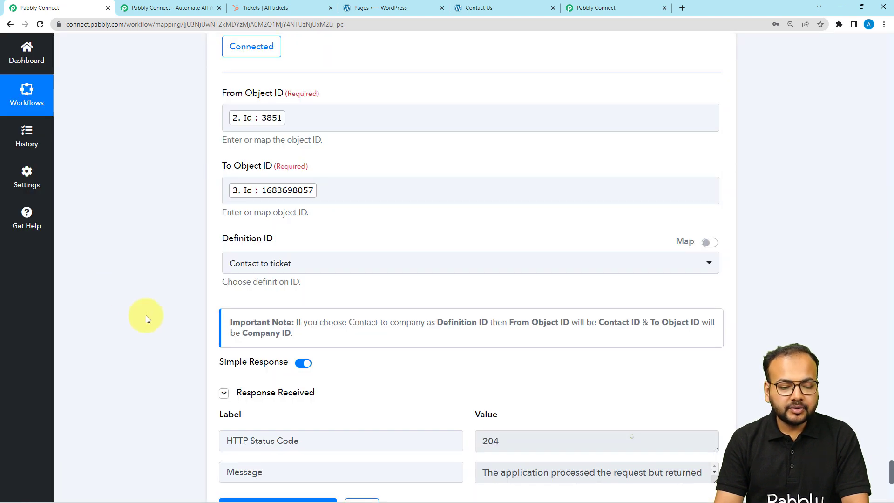
- Switch to HubSpot, open the ticket "New Ticket from the form" and check its associated contact
left_click(266, 9)
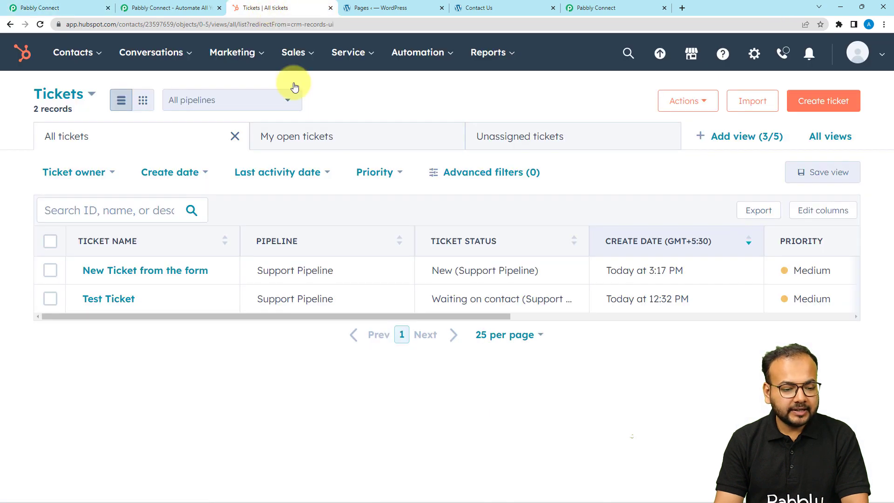
left_click(158, 271)
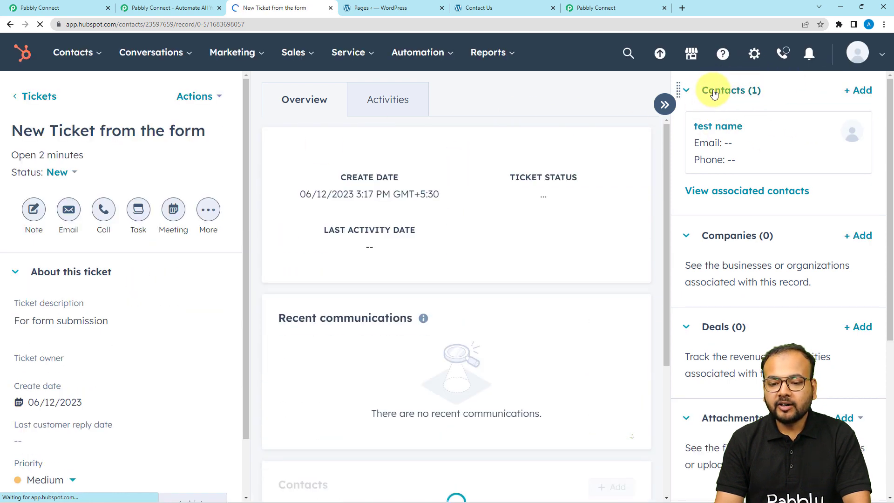
left_click(695, 131)
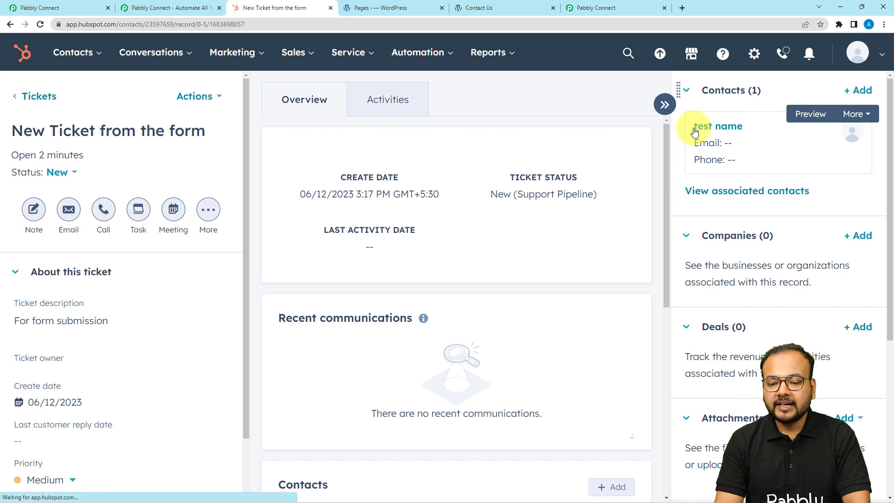
- Review the Create a Contact response in Pabbly Connect and compare it with the ticket record in HubSpot
left_click(71, 7)
scroll(593, 106, "up", 8)
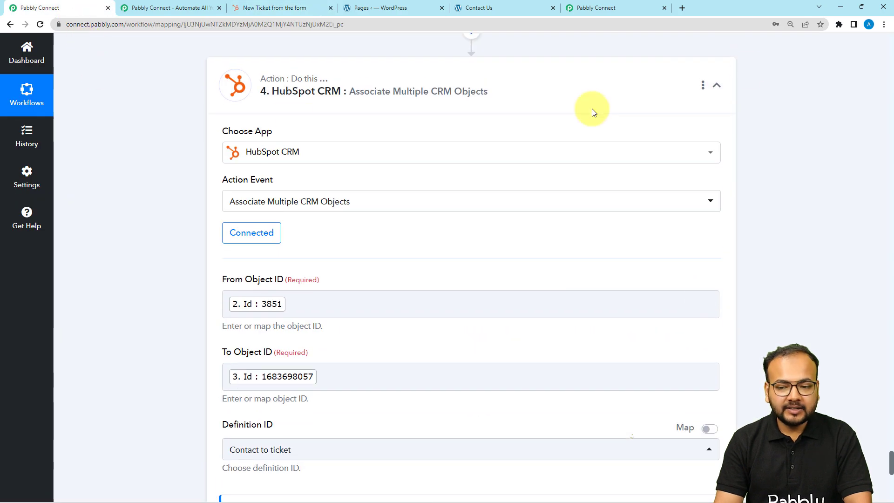
scroll(890, 91, "up", 10)
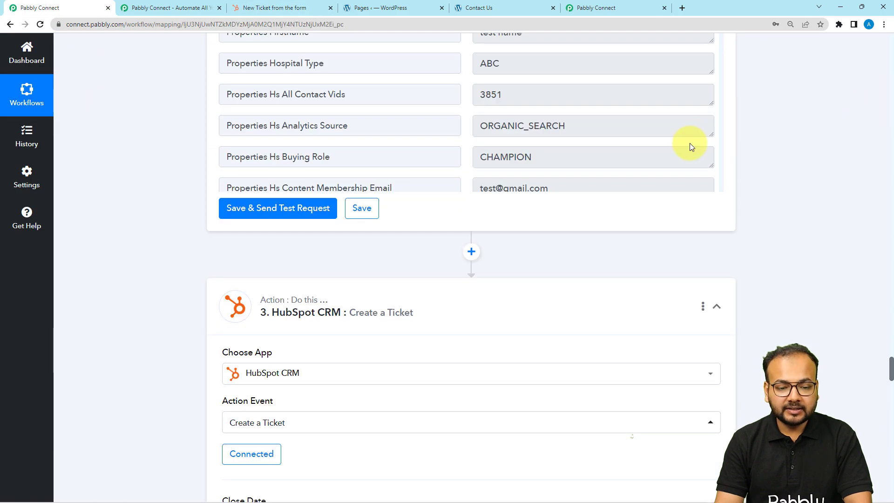
scroll(689, 143, "up", 7)
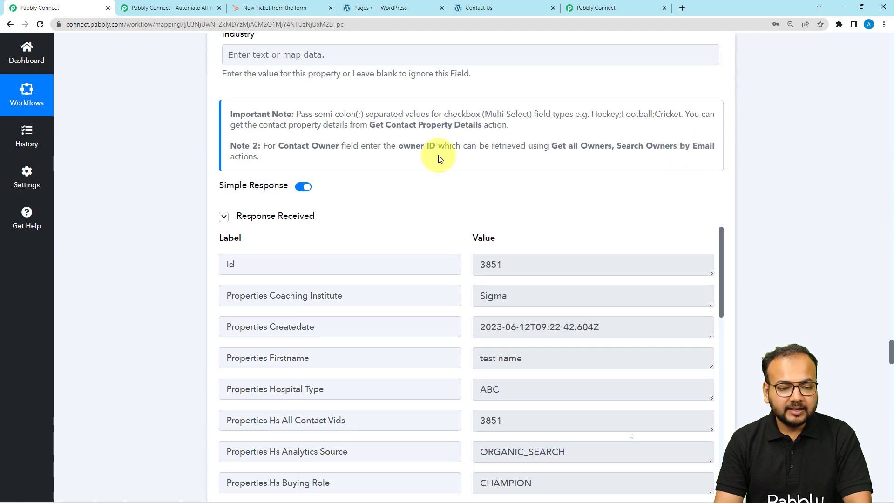
scroll(438, 158, "up", 4)
scroll(438, 158, "down", 6)
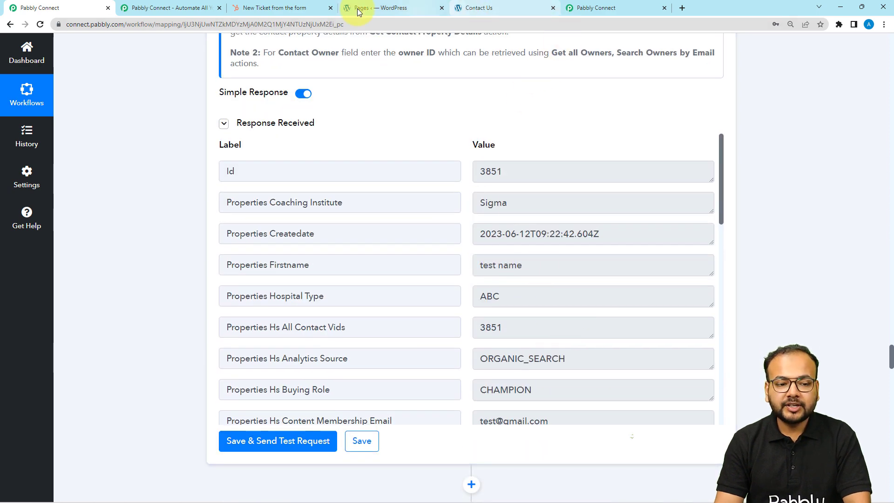
left_click(289, 8)
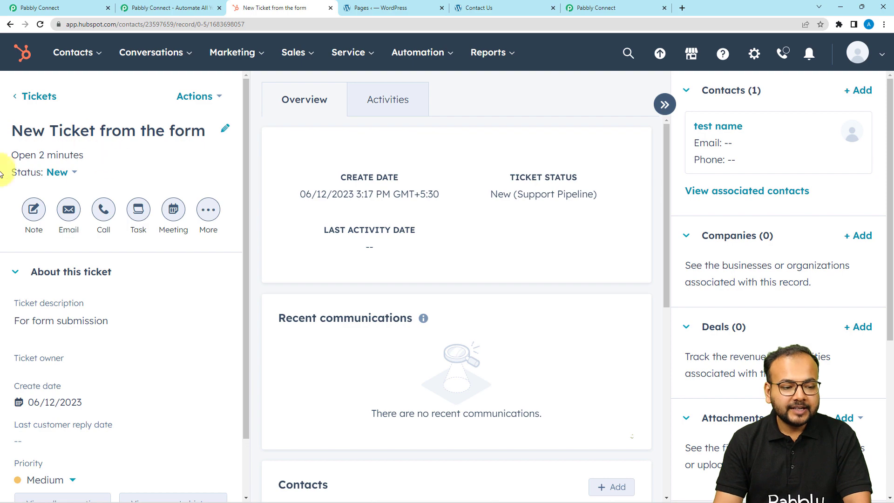
- Return to Pabbly Connect and collapse the Elementor trigger and all three HubSpot CRM actions for an overview of the workflow
left_click(37, 8)
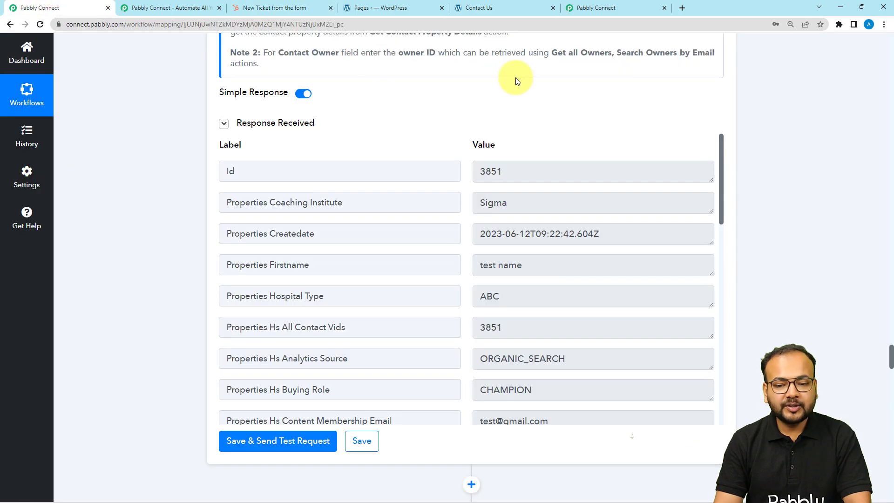
left_click(891, 73)
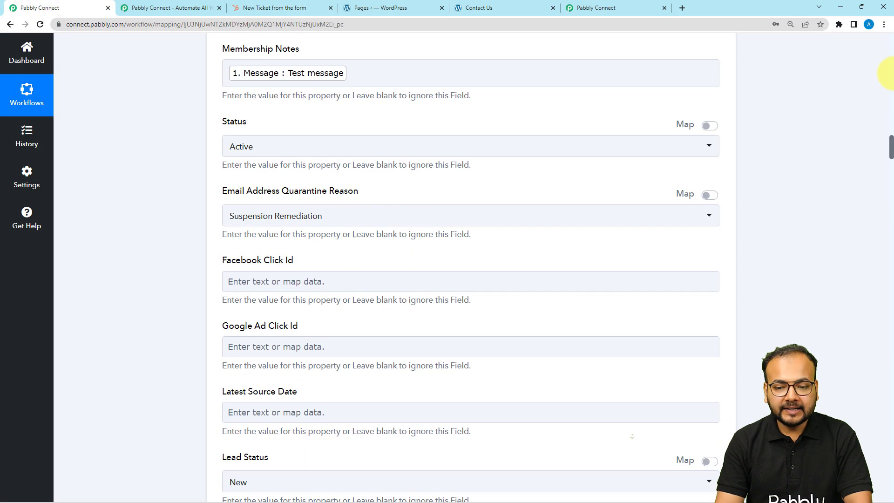
left_click_drag(891, 77, 890, 46)
left_click(717, 77)
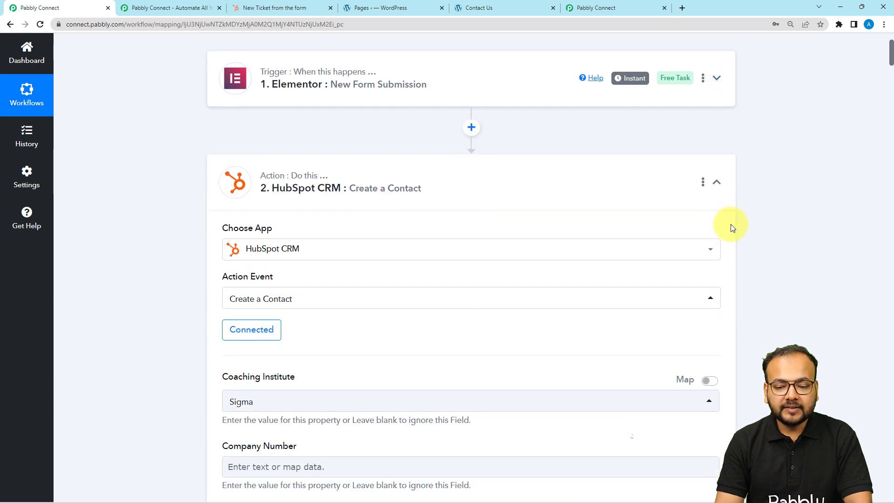
left_click(717, 182)
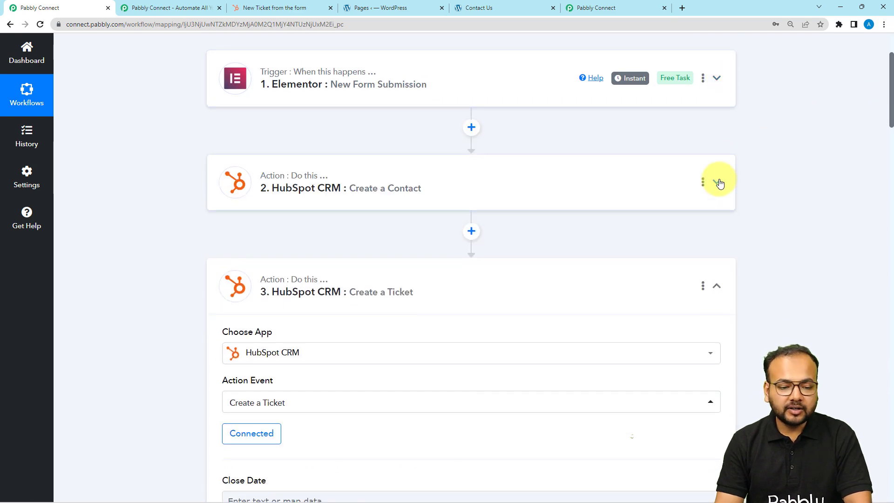
left_click(717, 293)
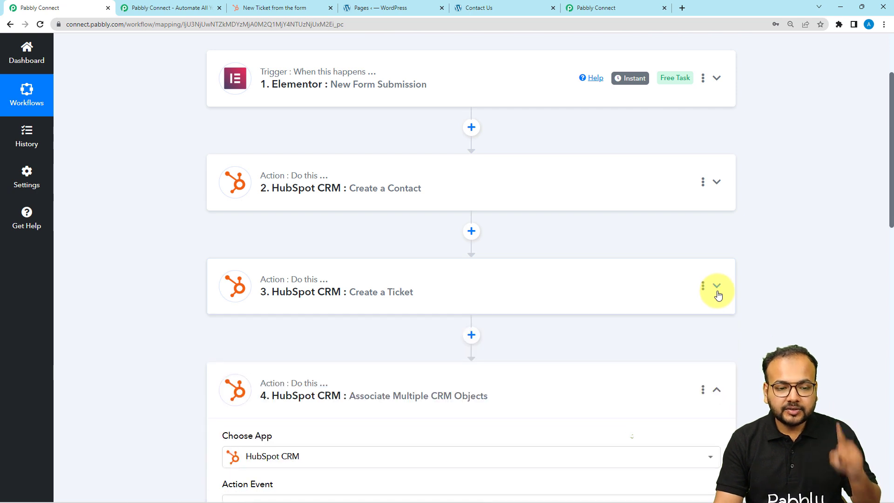
left_click(726, 389)
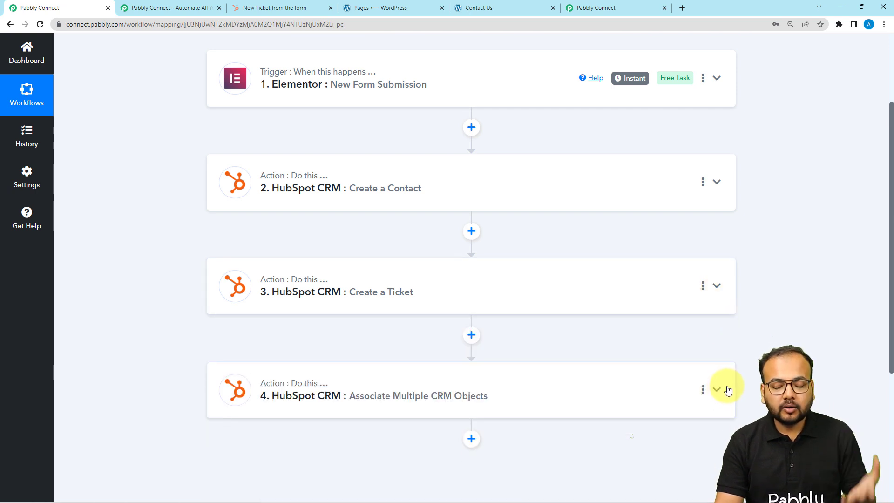
scroll(728, 390, "up", 3)
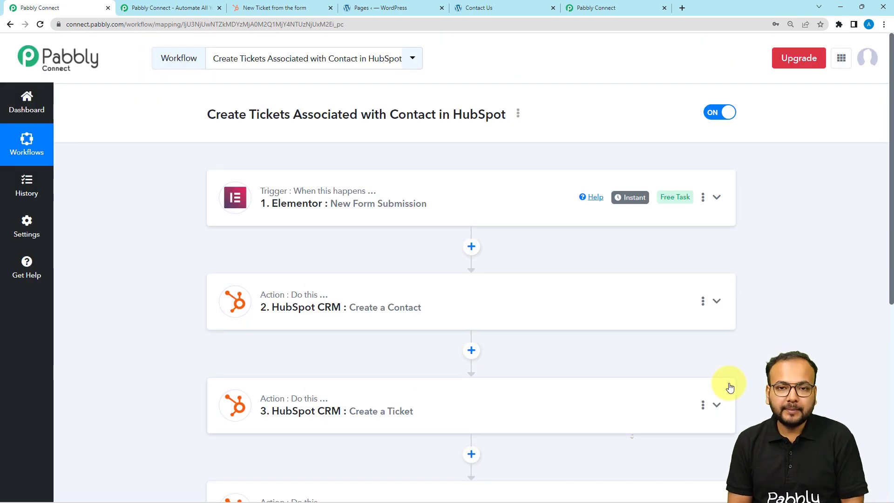